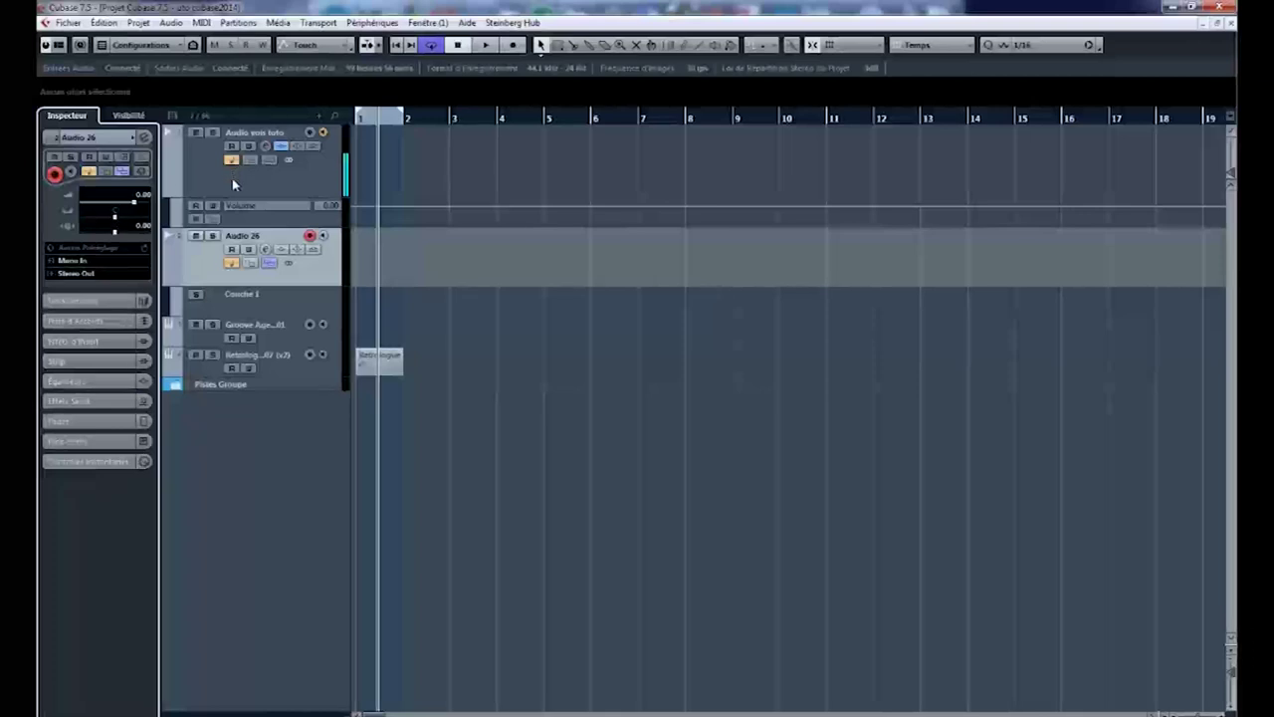
{"action": "left_click", "coordinate": [294, 297]}
{"action": "left_click", "coordinate": [288, 337]}
{"action": "left_click", "coordinate": [288, 309]}
{"action": "left_click", "coordinate": [297, 238]}
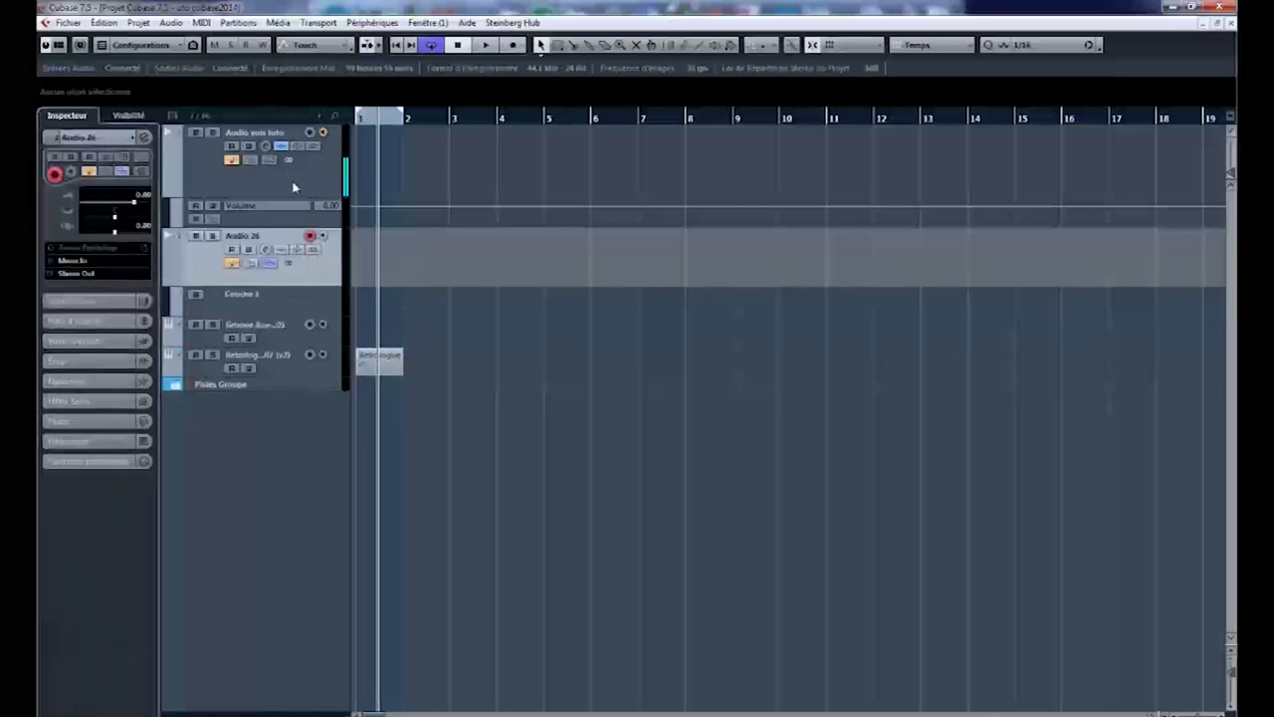
{"action": "left_click", "coordinate": [293, 186]}
Select the Pistes Groupe folder track to view its group channels in the Inspector
{"action": "left_click", "coordinate": [260, 390]}
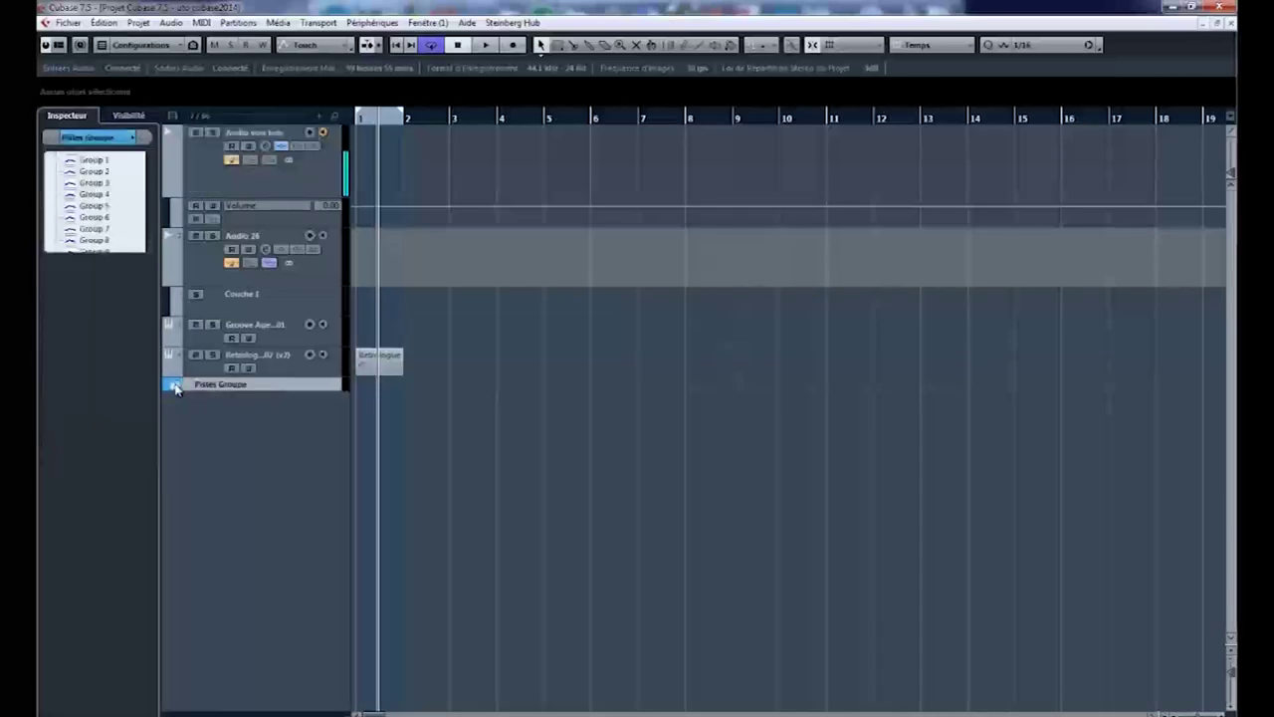
{"action": "left_click", "coordinate": [177, 385]}
{"action": "left_click", "coordinate": [183, 387]}
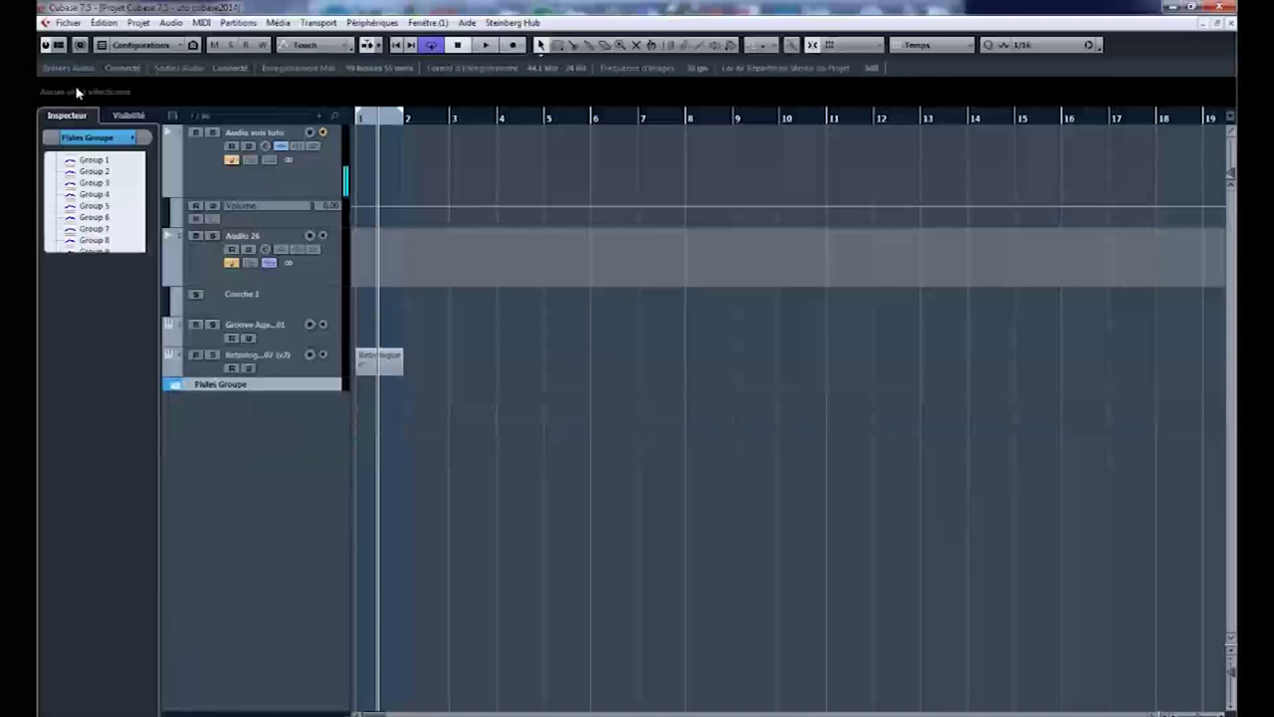
Make the Répertoire folder visible in the project, expand it, and view its MIDI tracks in the Inspector
{"action": "left_click", "coordinate": [131, 116]}
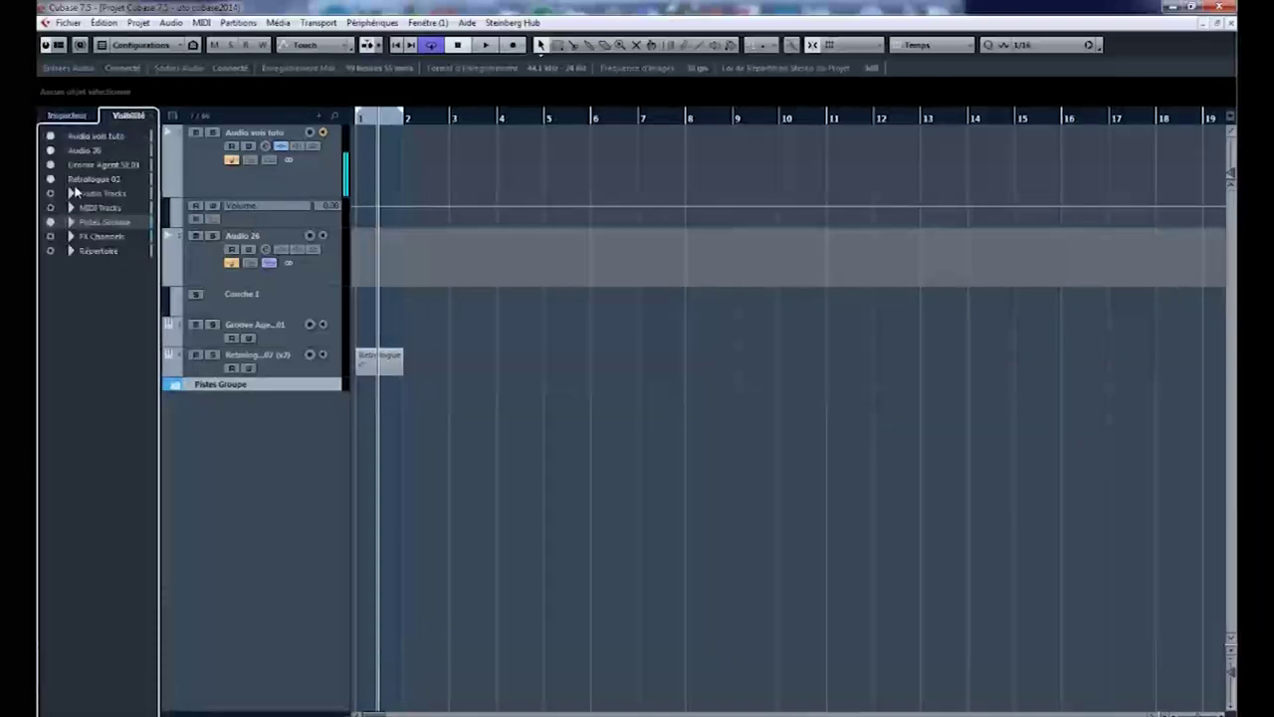
{"action": "left_click", "coordinate": [49, 251]}
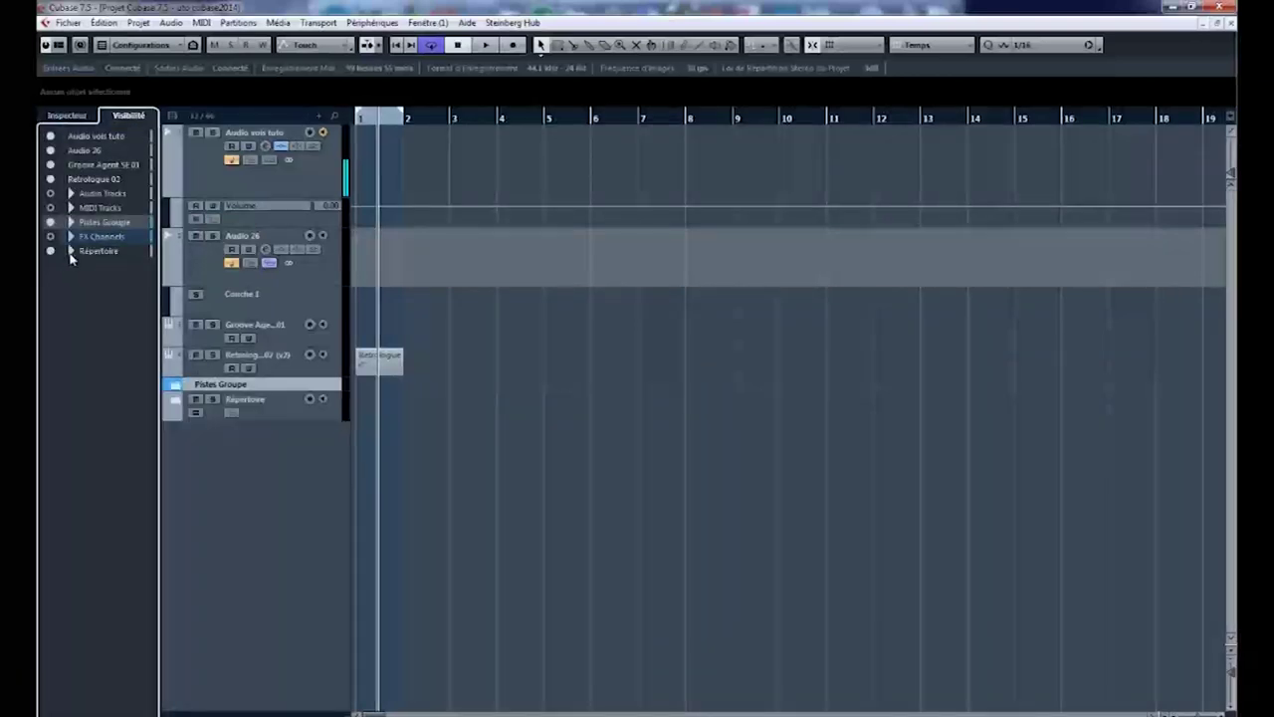
{"action": "left_click", "coordinate": [71, 252]}
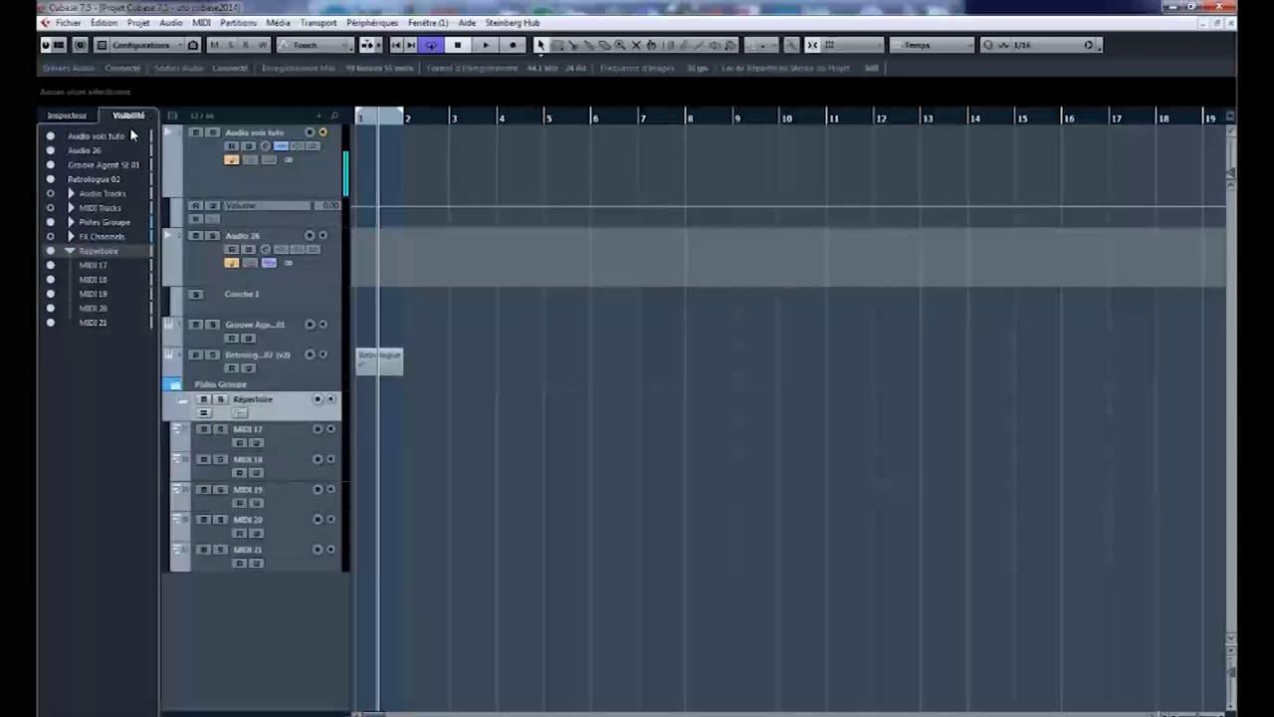
{"action": "left_click", "coordinate": [83, 117]}
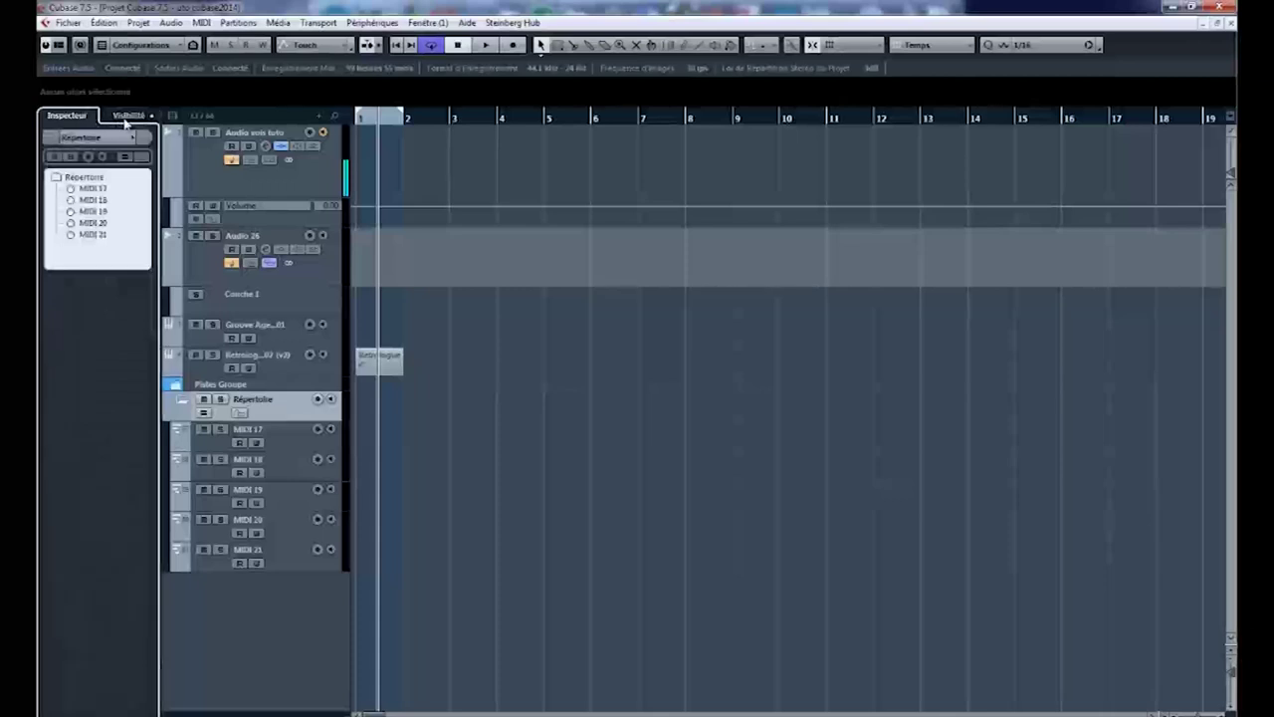
Hide the Répertoire folder and its MIDI tracks again, and return to the Inspector
{"action": "left_click", "coordinate": [125, 117]}
{"action": "left_click", "coordinate": [51, 307]}
{"action": "left_click", "coordinate": [51, 251]}
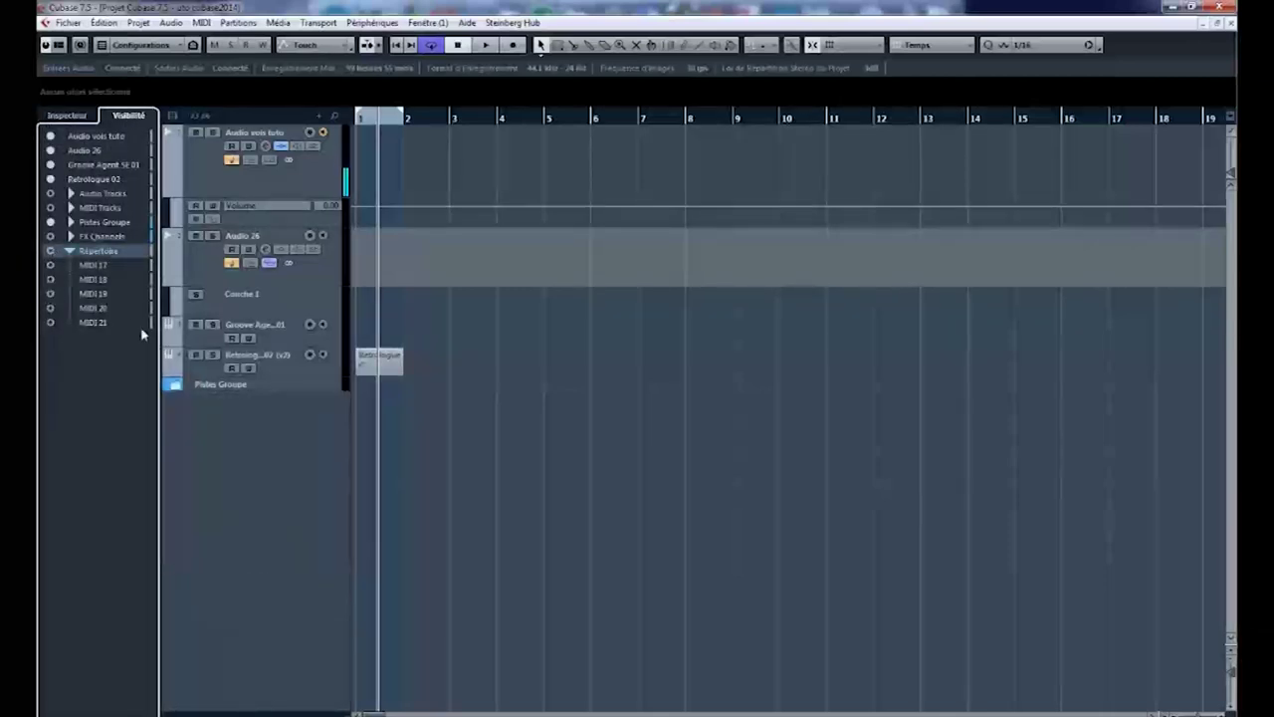
{"action": "left_click", "coordinate": [72, 117]}
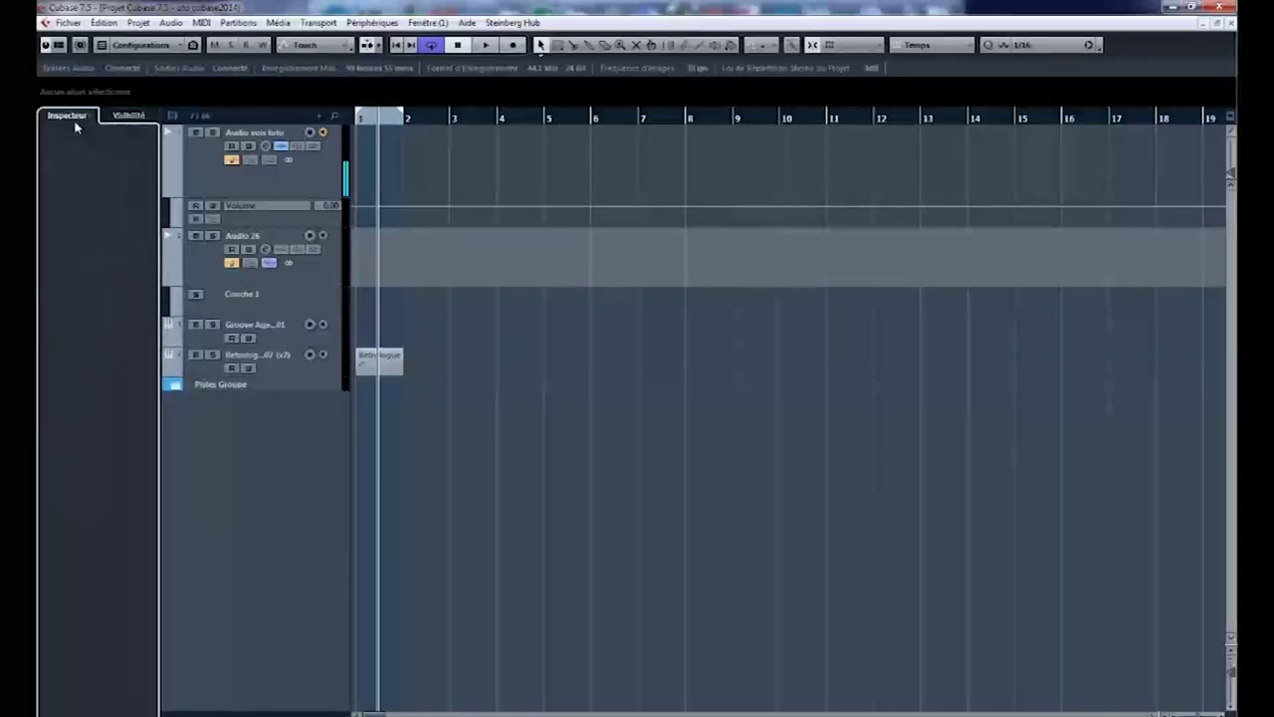
Bring back the track visibility list and zoom the project timeline in horizontally to about four bars
{"action": "left_click", "coordinate": [127, 116]}
{"action": "key", "text": "h"}
{"action": "key", "text": "h"}
{"action": "key", "text": "h"}
{"action": "key", "text": "g"}
{"action": "key", "text": "g"}
{"action": "key", "text": "g"}
{"action": "key", "text": "g"}
{"action": "key", "text": "h"}
{"action": "key", "text": "h"}
{"action": "key", "text": "h"}
{"action": "key", "text": "h"}
{"action": "key", "text": "h"}
{"action": "key", "text": "h"}
{"action": "key", "text": "h"}
{"action": "key", "text": "h"}
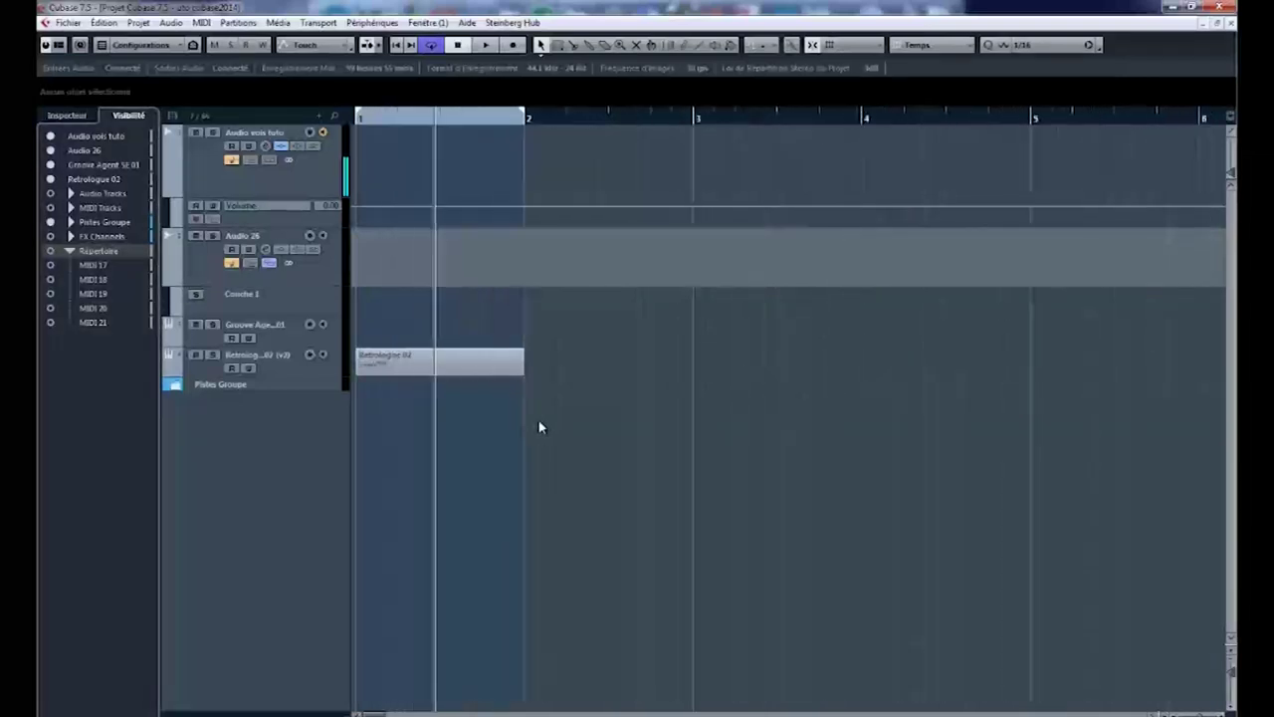
{"action": "key", "text": "h"}
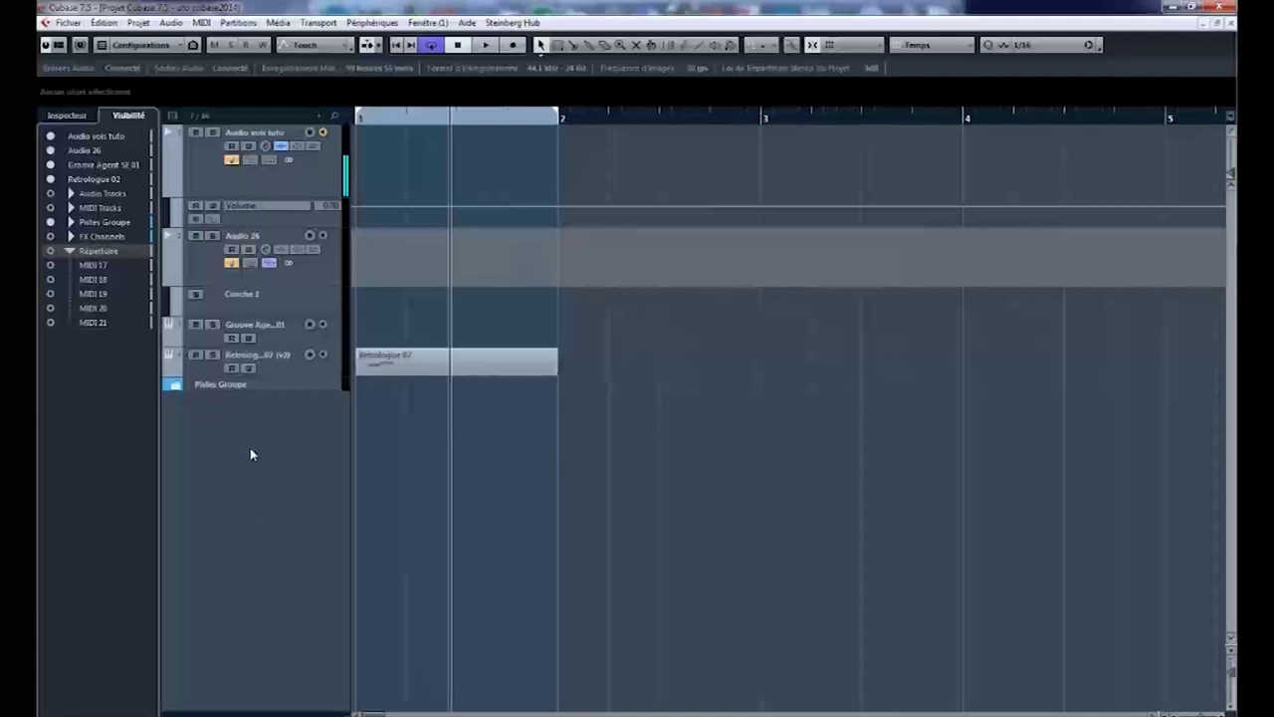
Look over the channels and visibility list in the MixConsole, and return to the project window
{"action": "key", "text": "F3"}
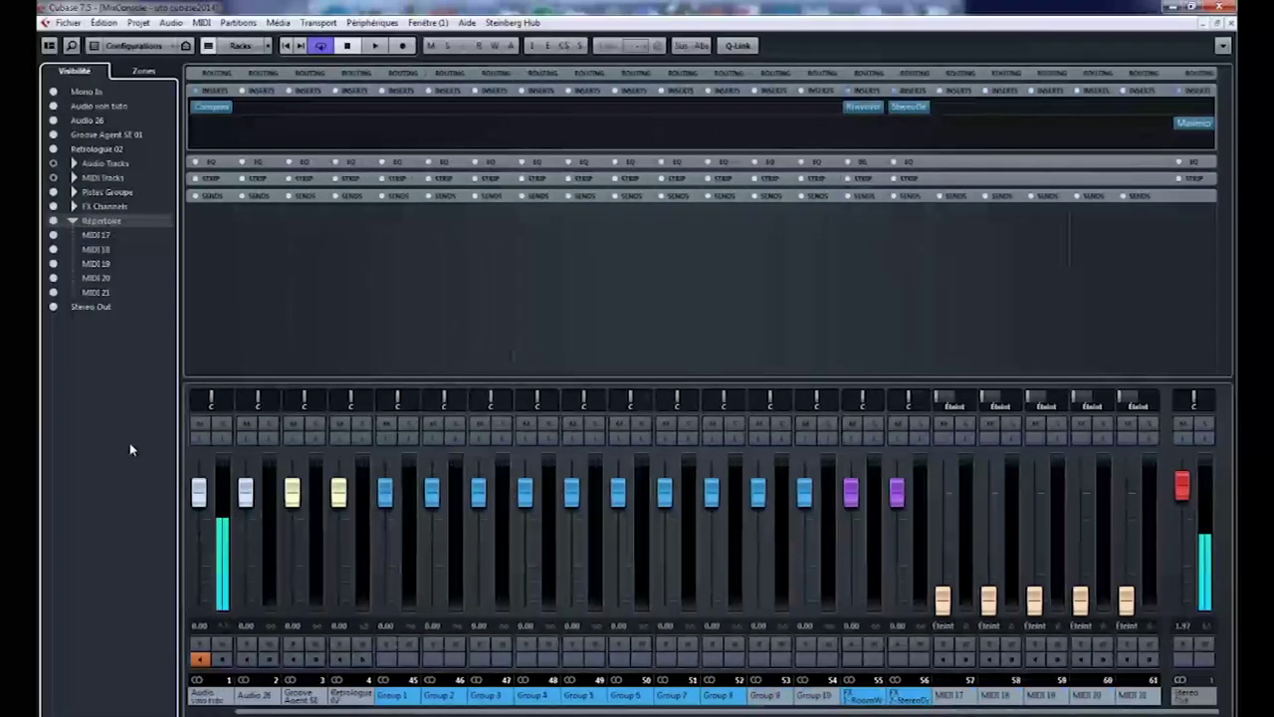
{"action": "key", "text": "F3"}
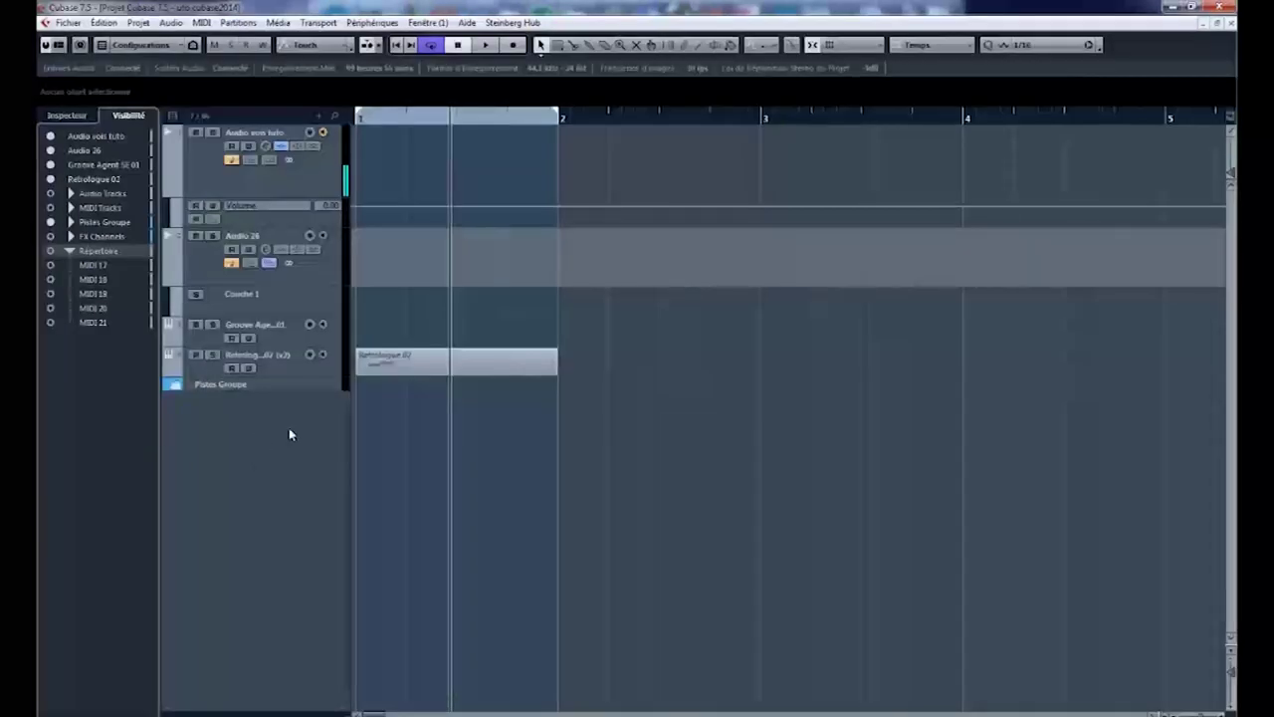
Show the Retrologue 02 track's versions in the Inspector and activate version v1
{"action": "left_click", "coordinate": [75, 116]}
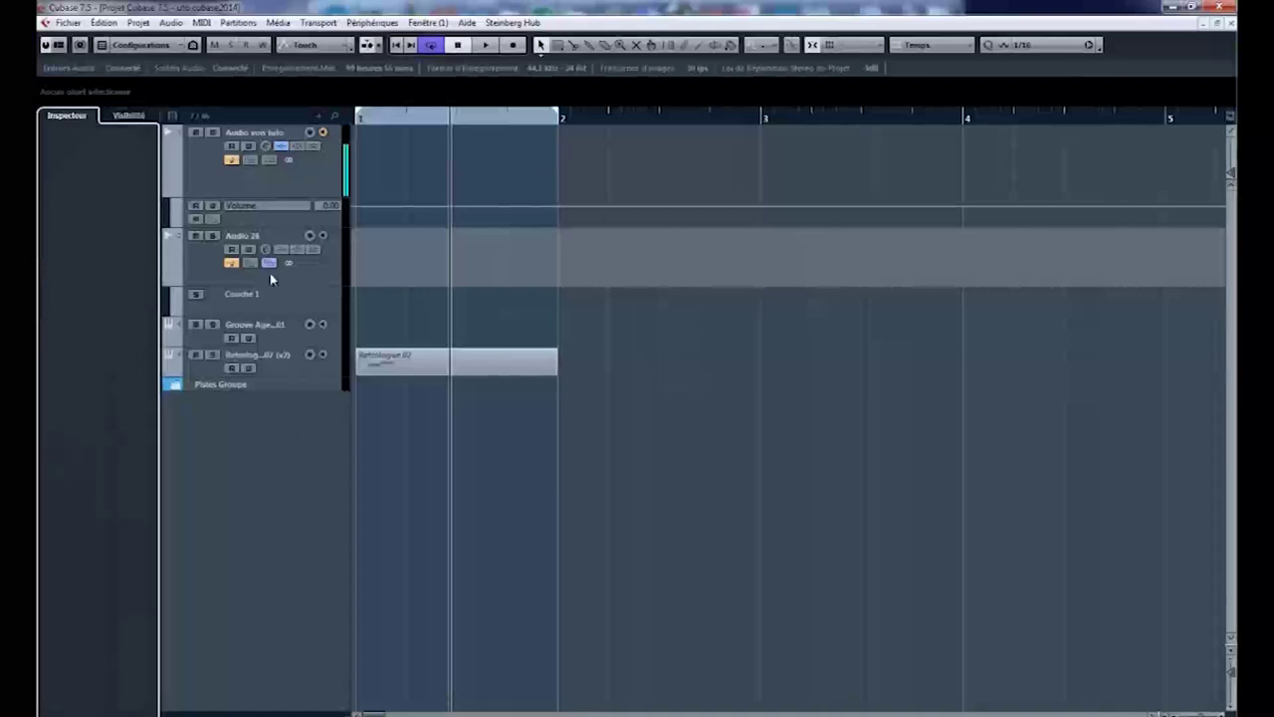
{"action": "left_click", "coordinate": [287, 358]}
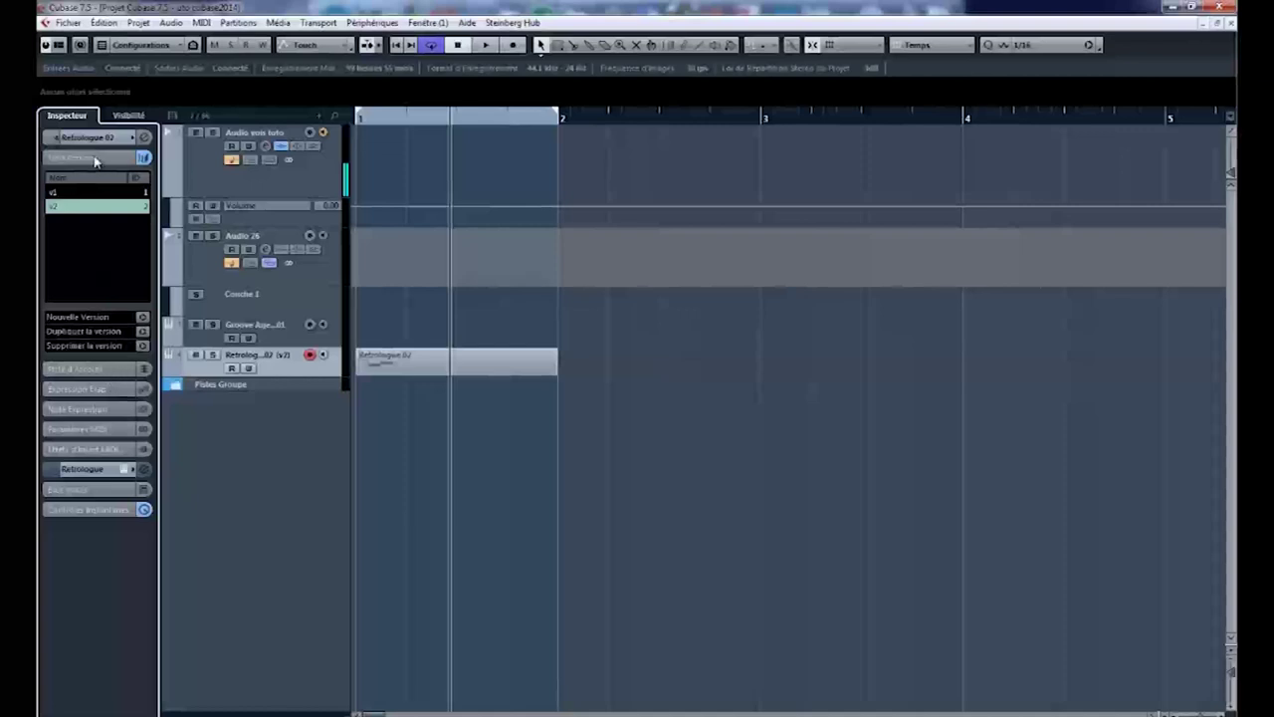
{"action": "left_click", "coordinate": [79, 194]}
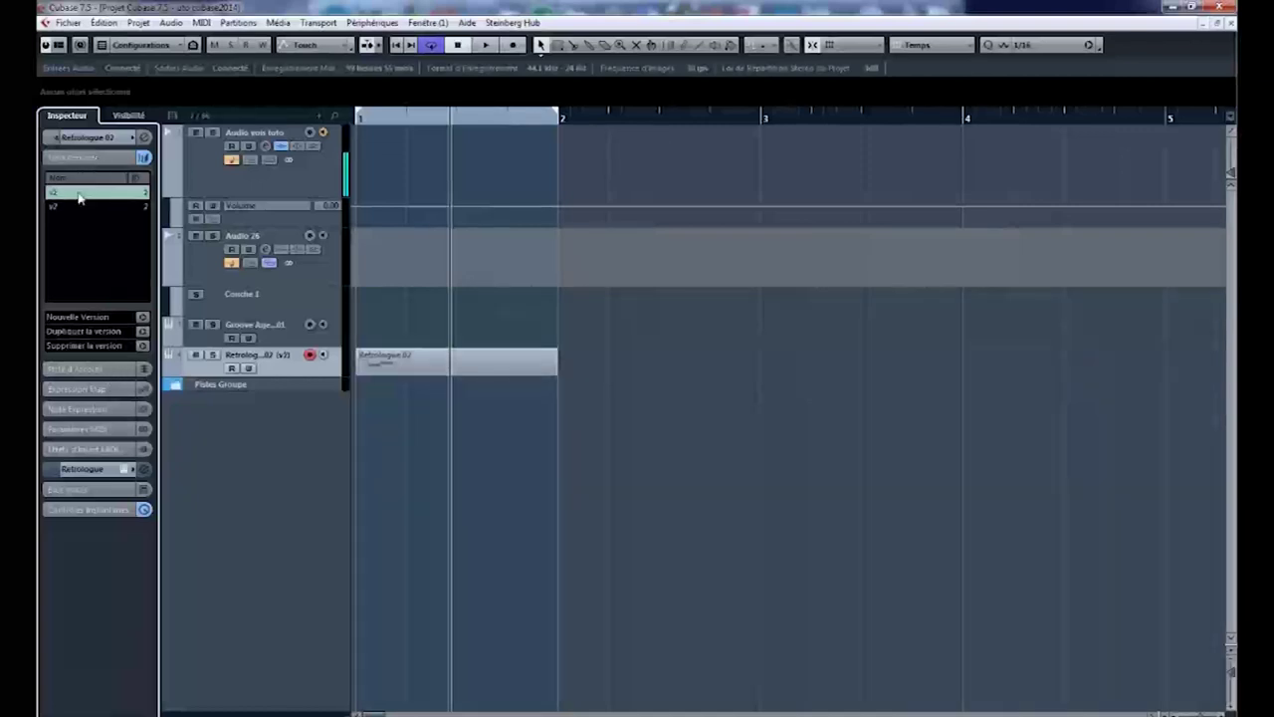
Apply the Inversion MIDI function to the Retrologue 02 part in version v1
{"action": "left_click", "coordinate": [499, 365]}
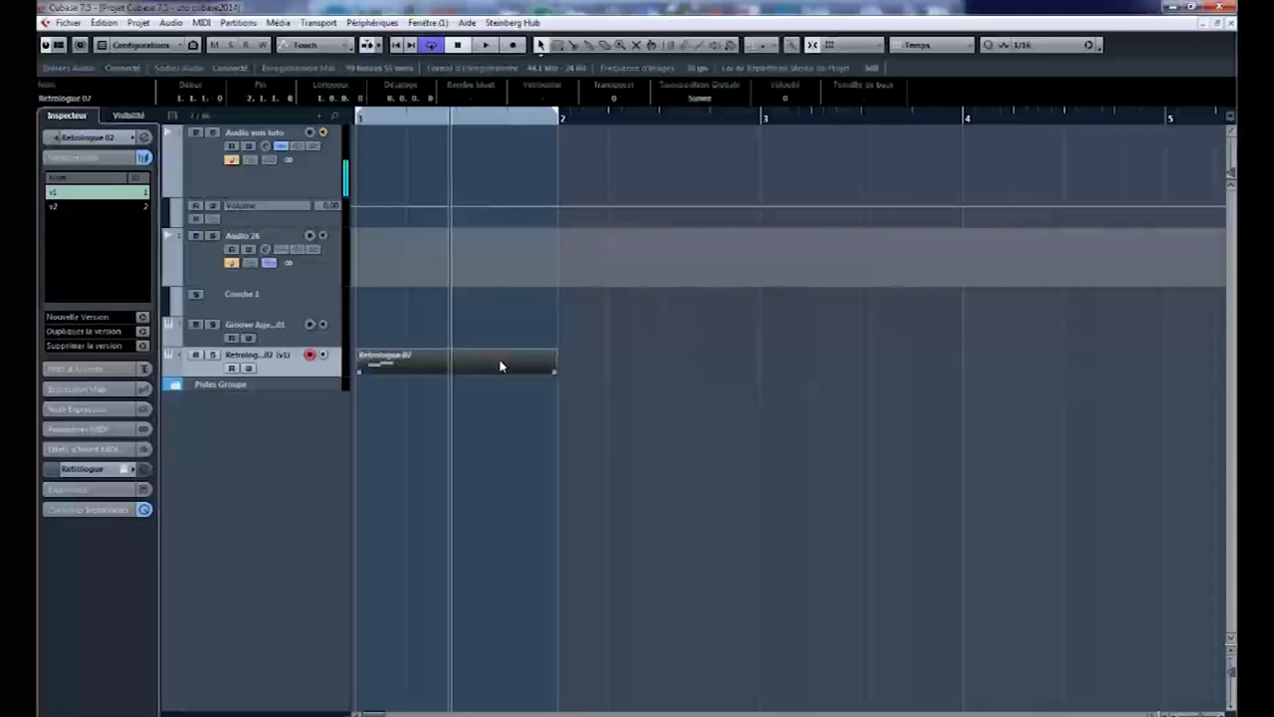
{"action": "right_click", "coordinate": [500, 365]}
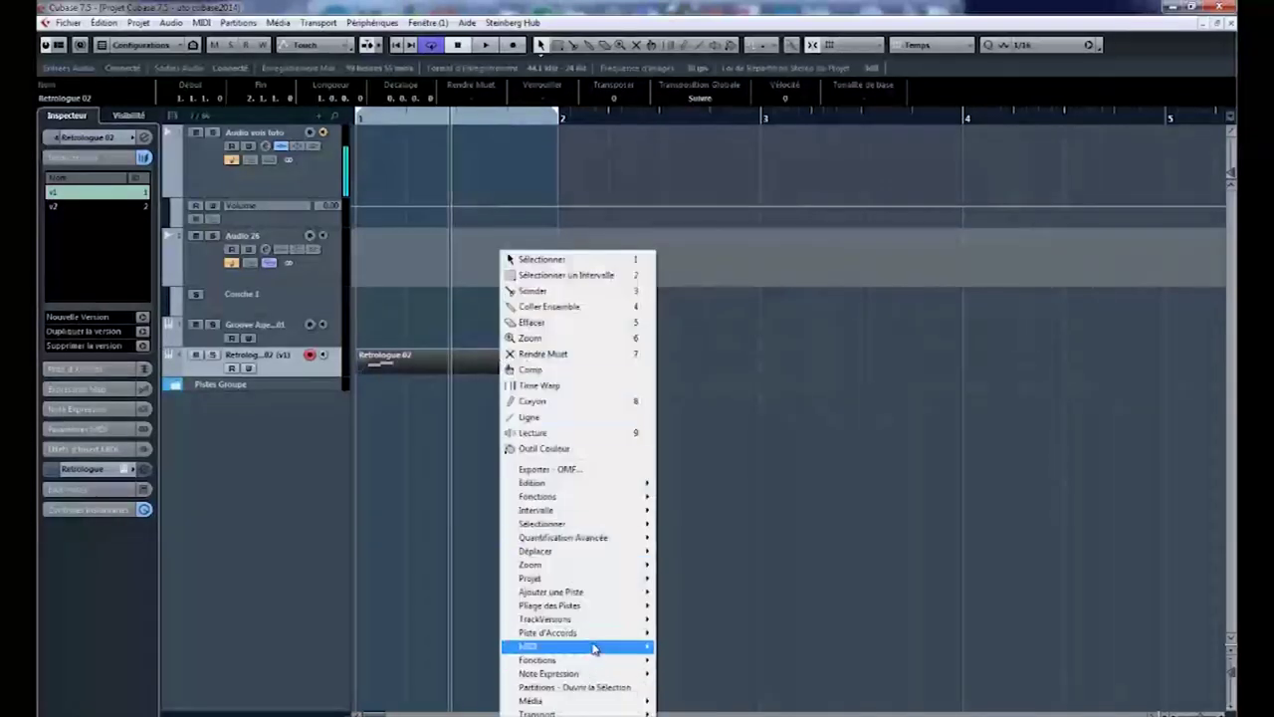
{"action": "mouse_move", "coordinate": [595, 642]}
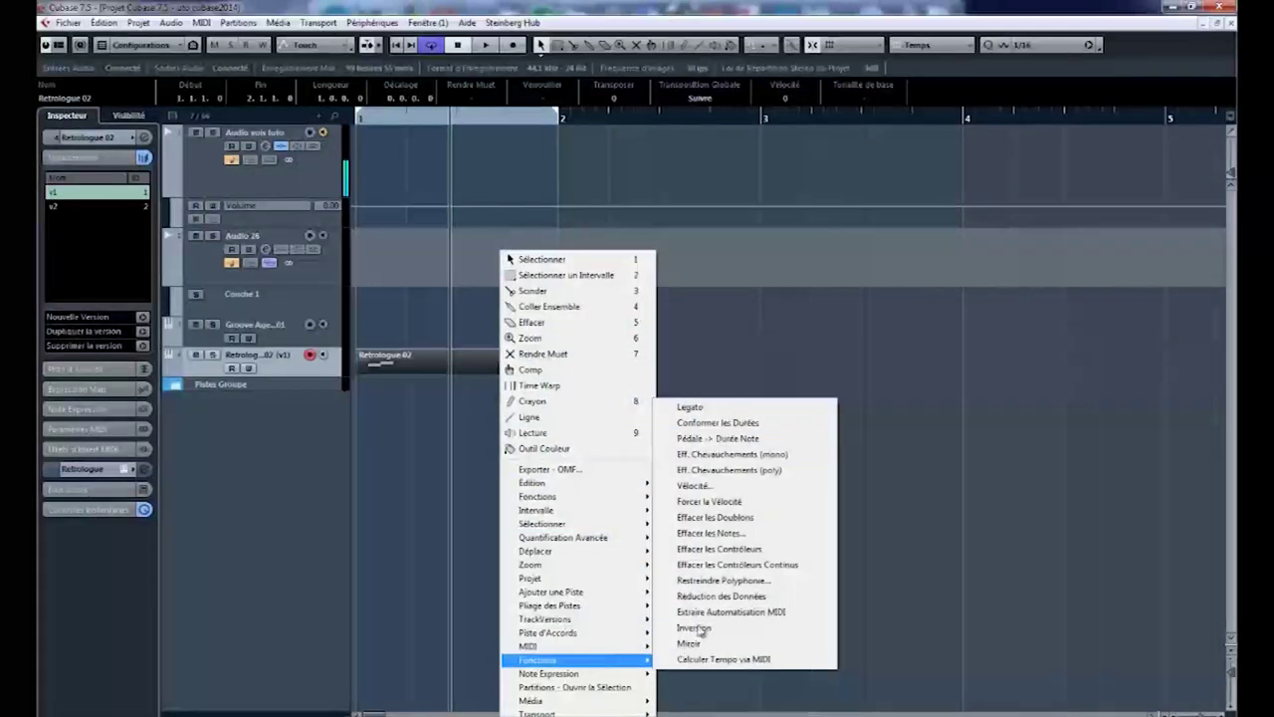
{"action": "left_click", "coordinate": [700, 628]}
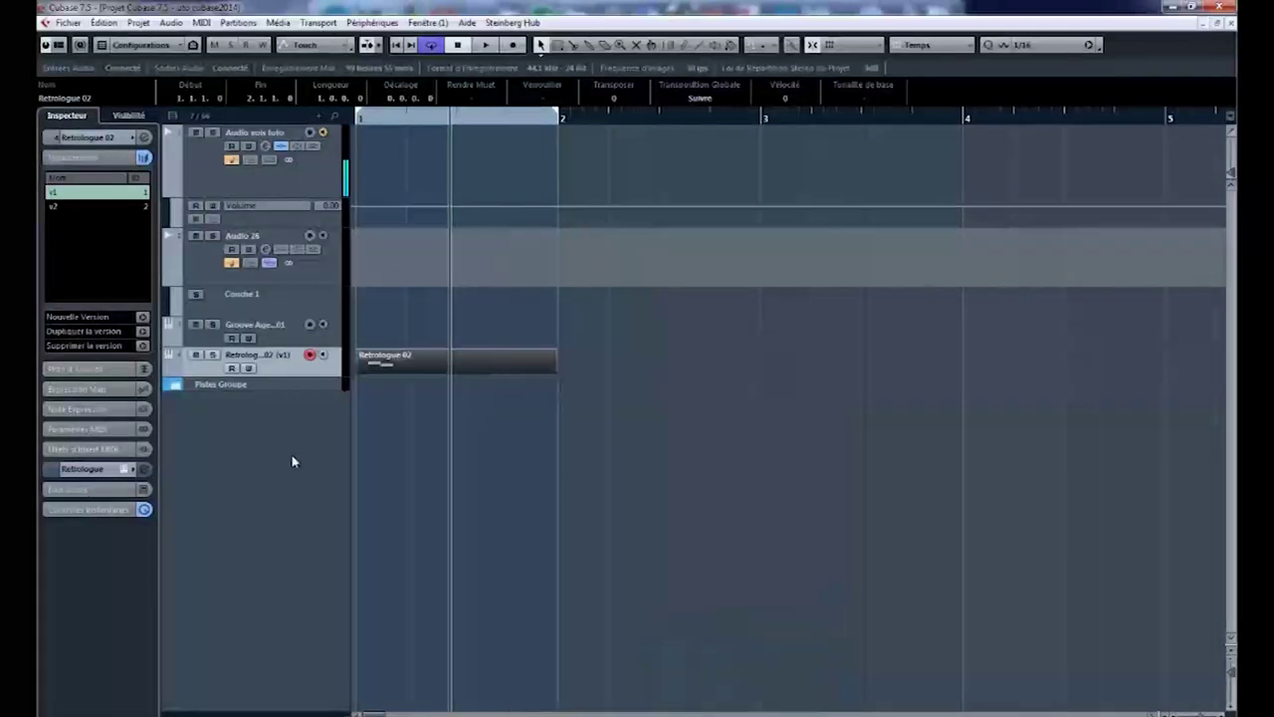
Play the modified Retrologue 02 part from the start of the project and stop playback
{"action": "key", "text": "Home"}
{"action": "key", "text": "space"}
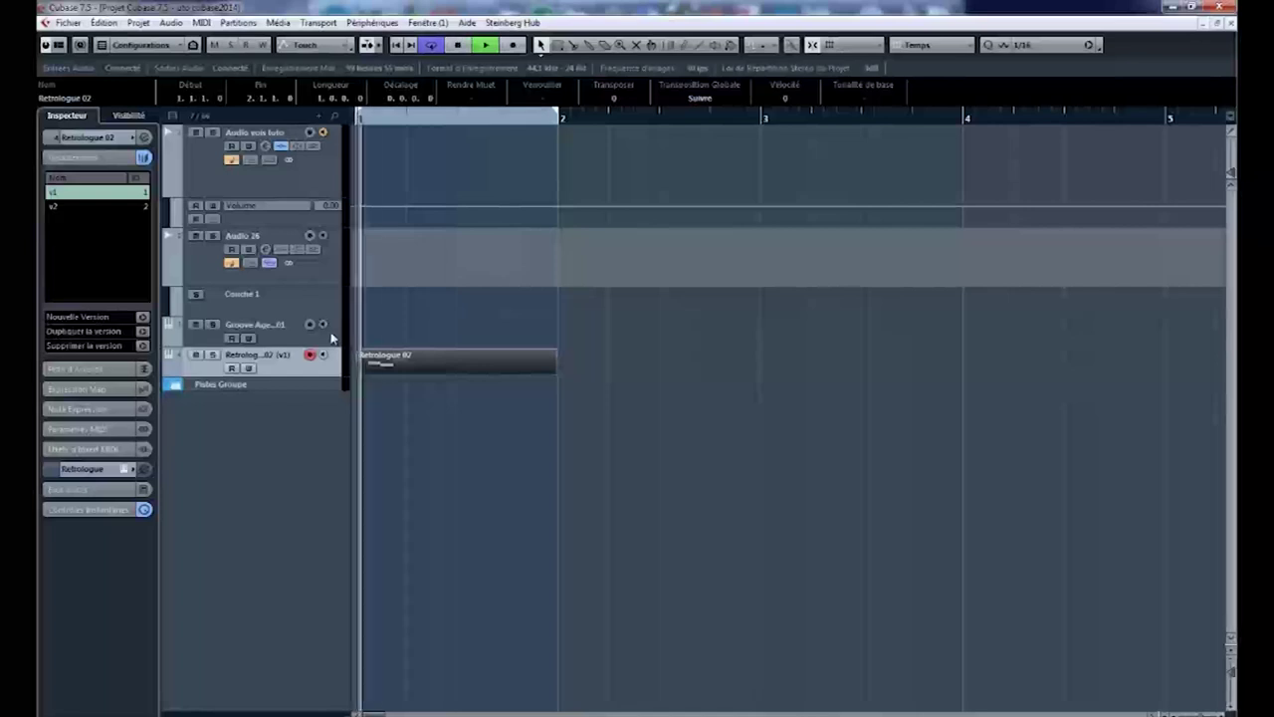
{"action": "key", "text": "space"}
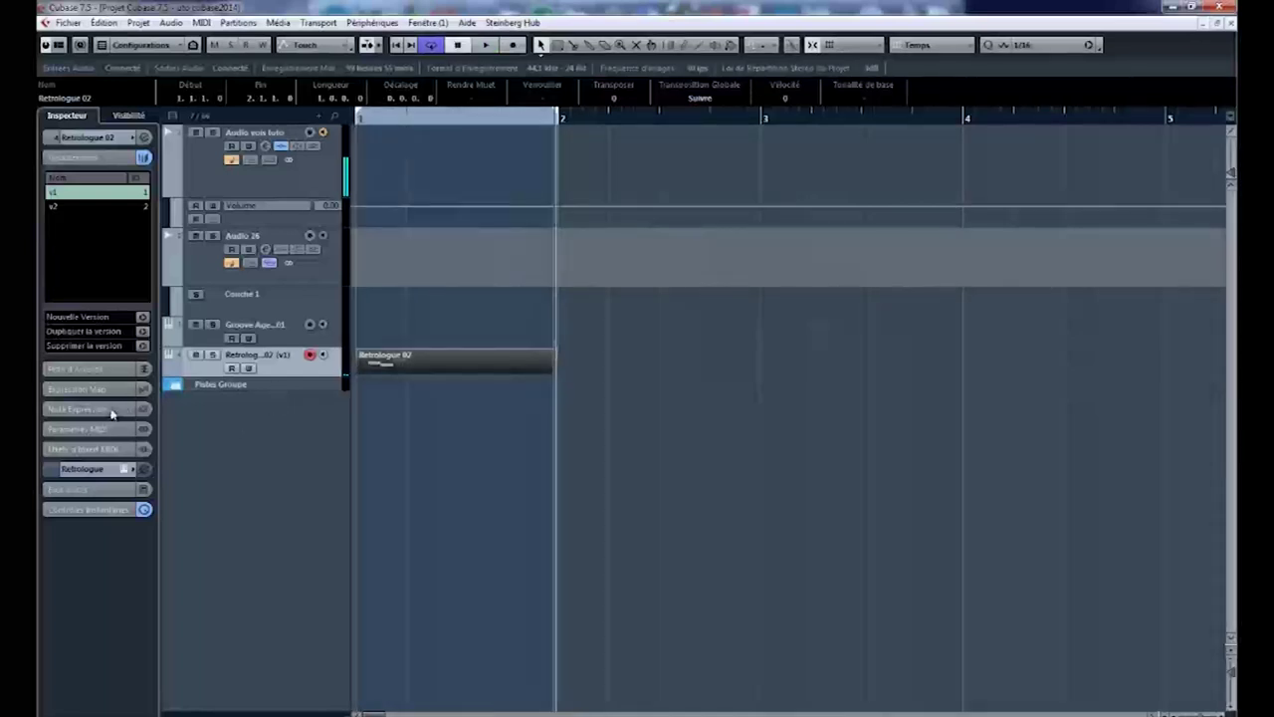
Open the Retrologue instrument, search its presets for "bass", and load the Bigfoot preset
{"action": "left_click", "coordinate": [103, 142]}
{"action": "left_click", "coordinate": [144, 286]}
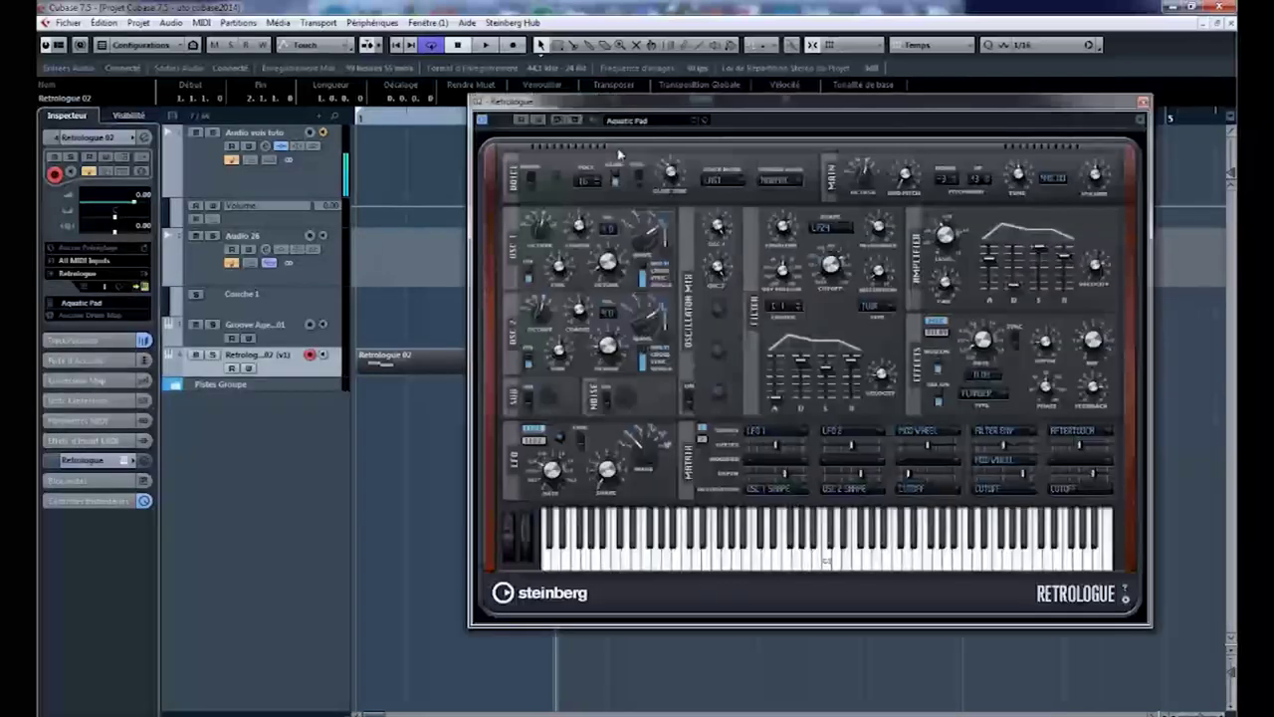
{"action": "left_click", "coordinate": [687, 121]}
{"action": "left_click", "coordinate": [723, 179]}
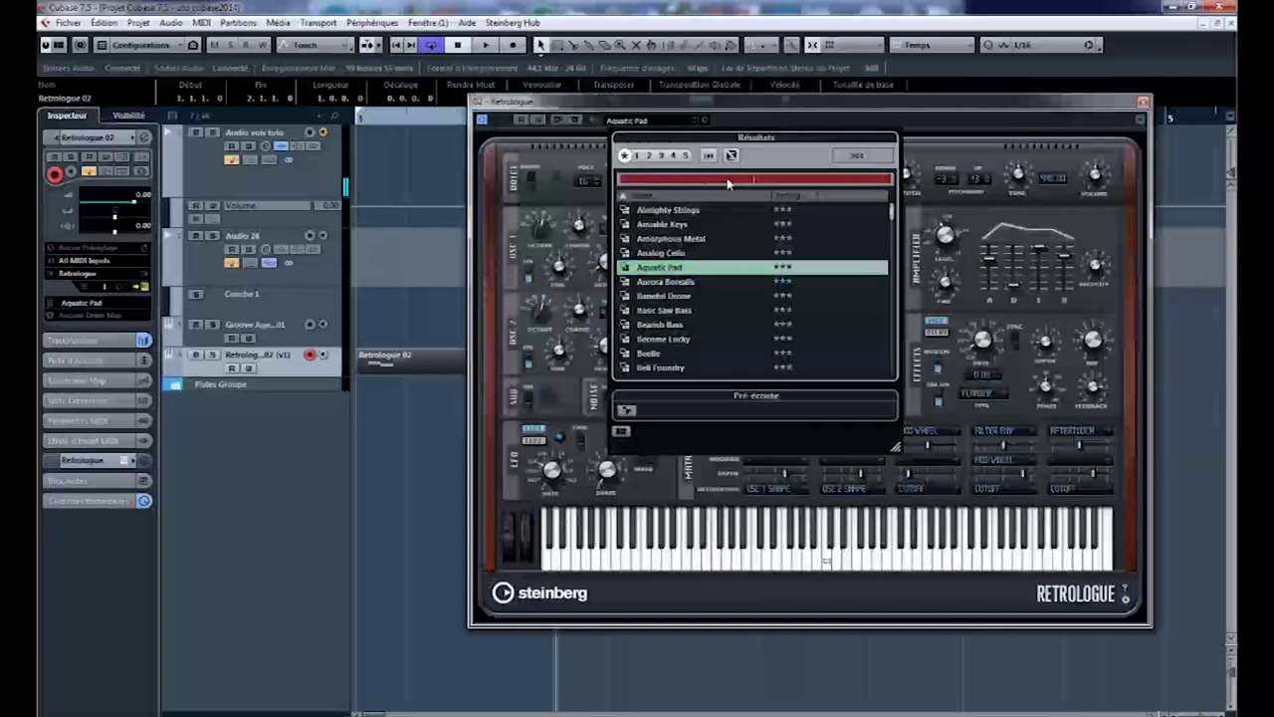
{"action": "type", "text": "bass"}
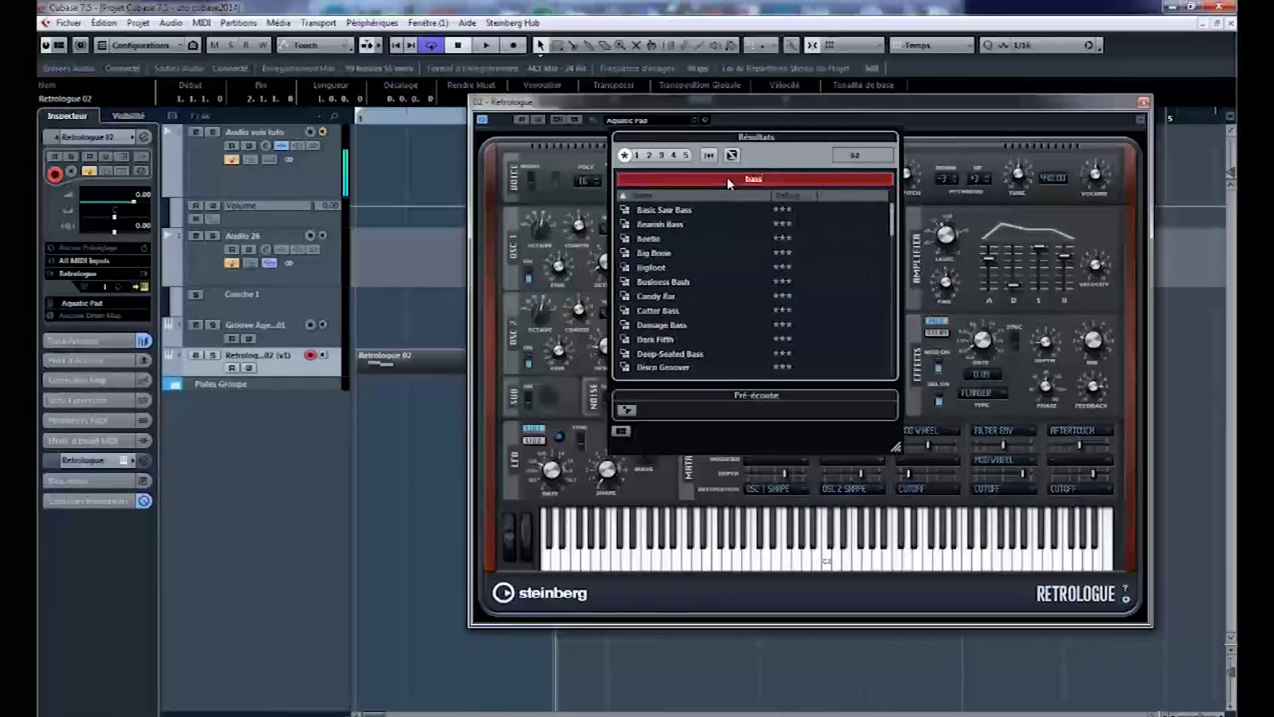
{"action": "double_click", "coordinate": [652, 267]}
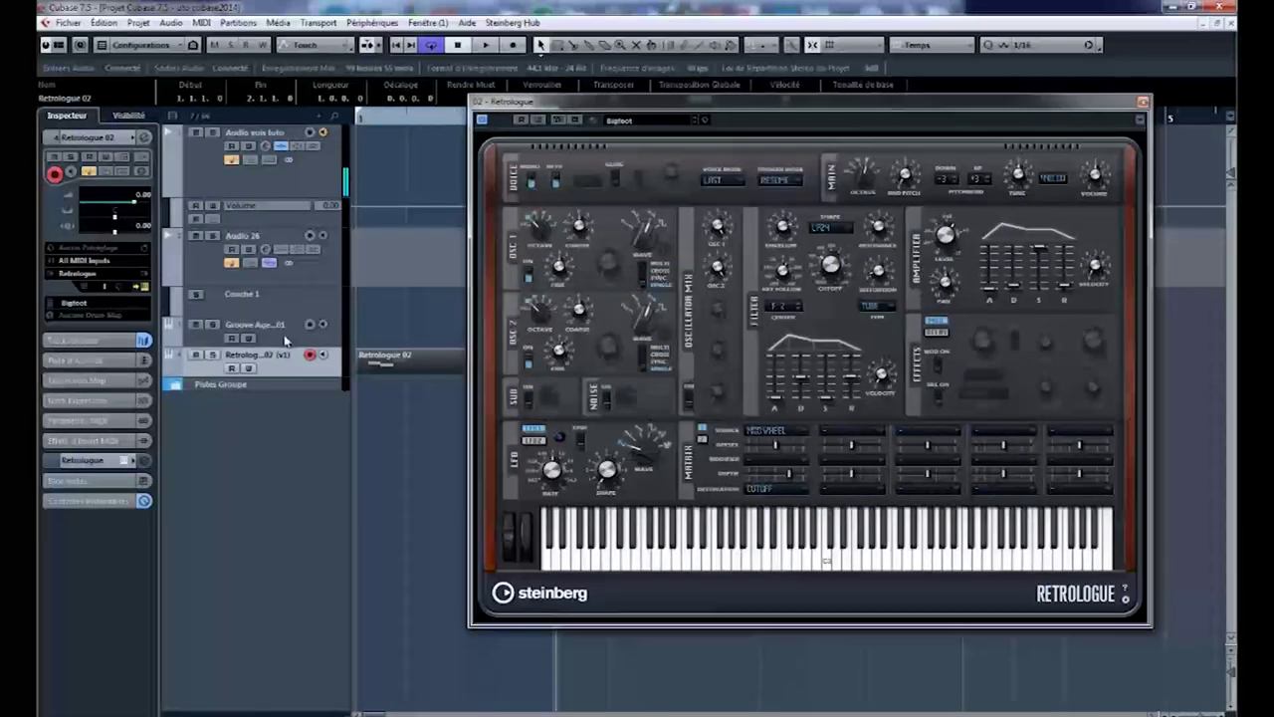
Compare track versions v2 and v1 of Retrologue 02 during playback, ending on v1 with playback stopped
{"action": "key", "text": "space"}
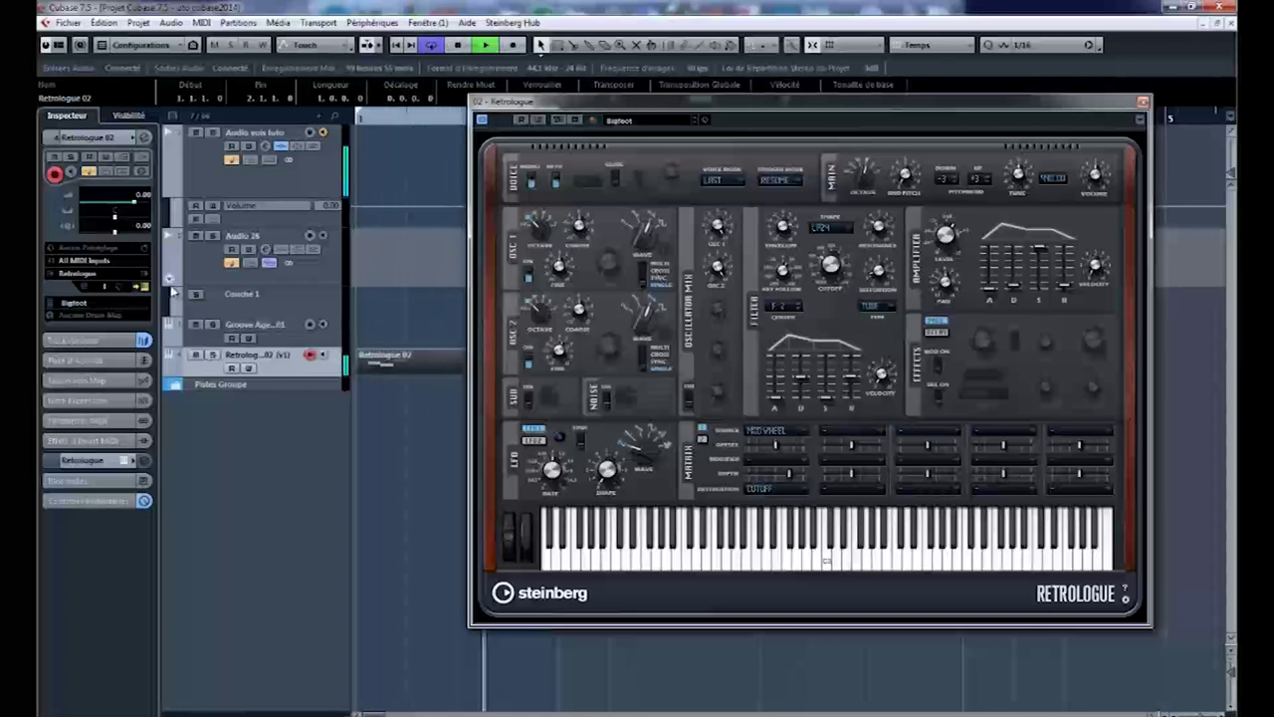
{"action": "left_click", "coordinate": [95, 340]}
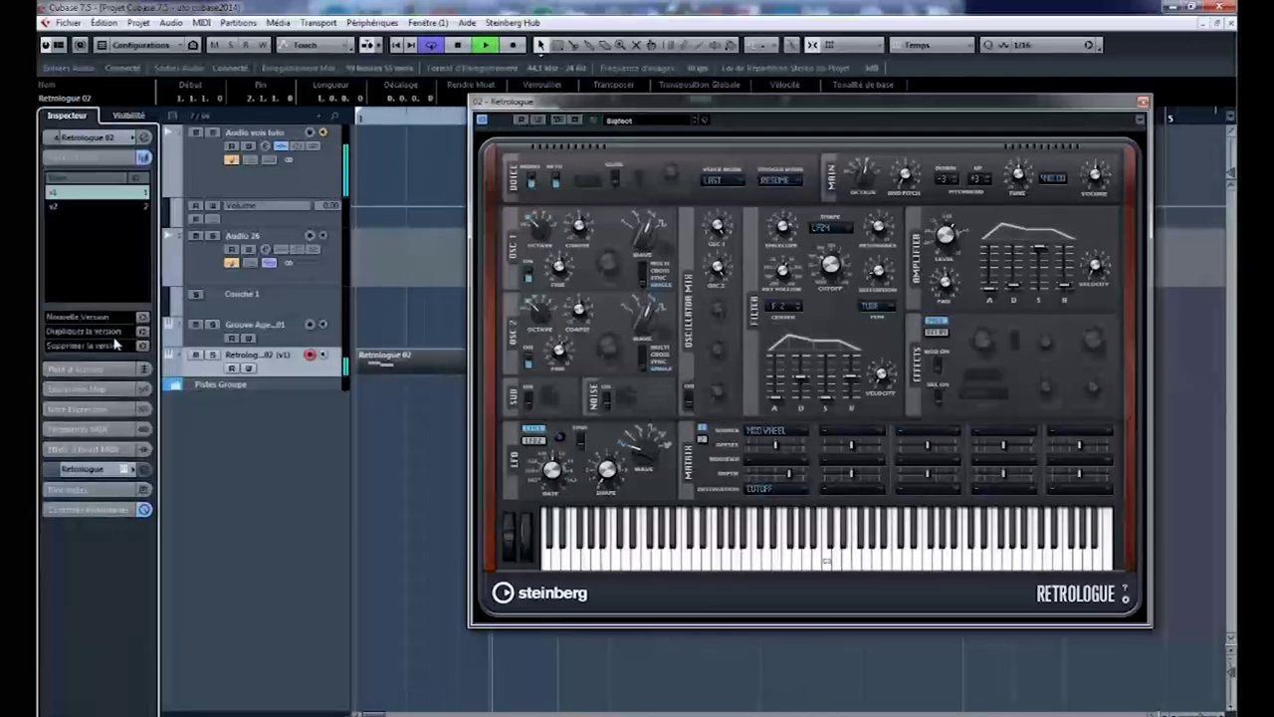
{"action": "left_click", "coordinate": [63, 206]}
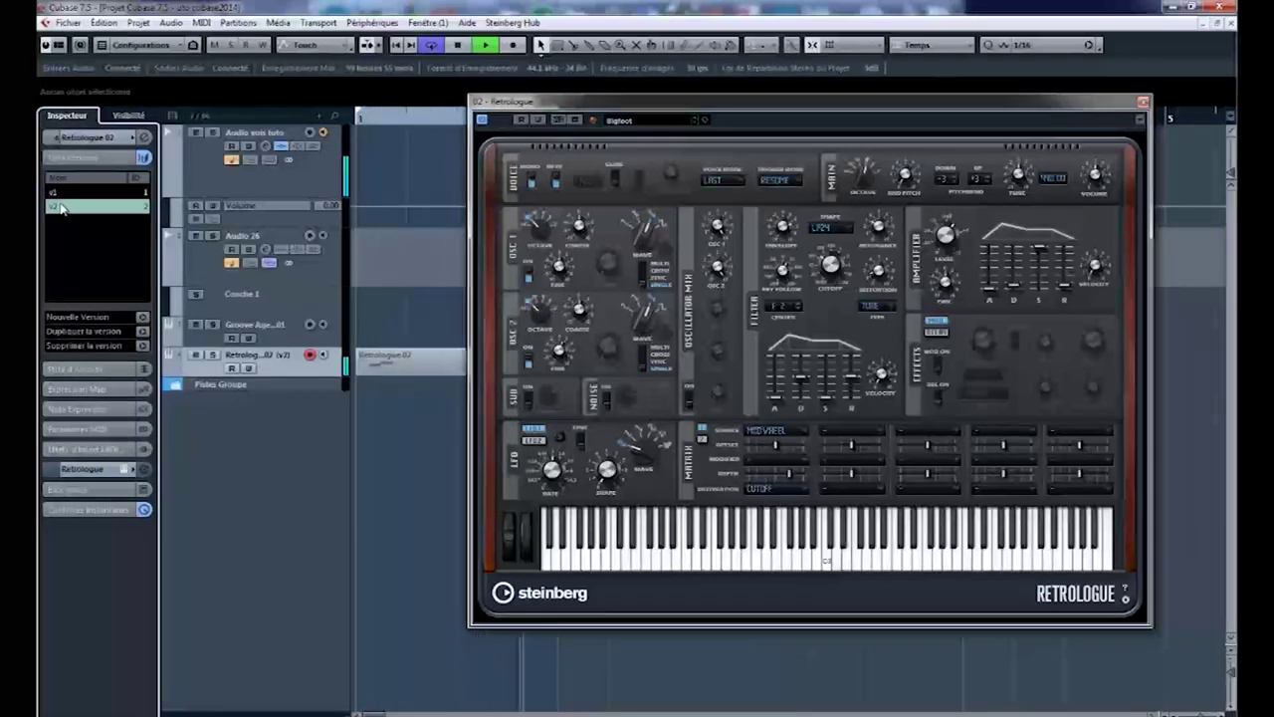
{"action": "left_click", "coordinate": [62, 193]}
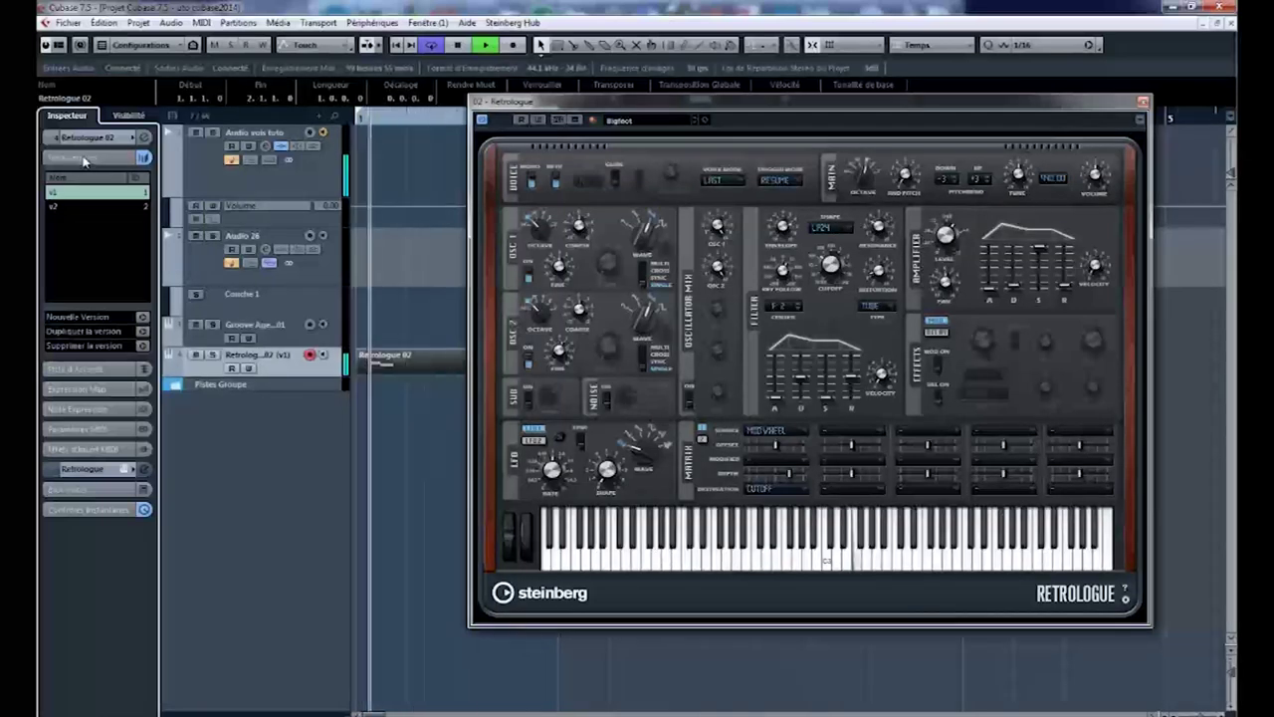
{"action": "key", "text": "space"}
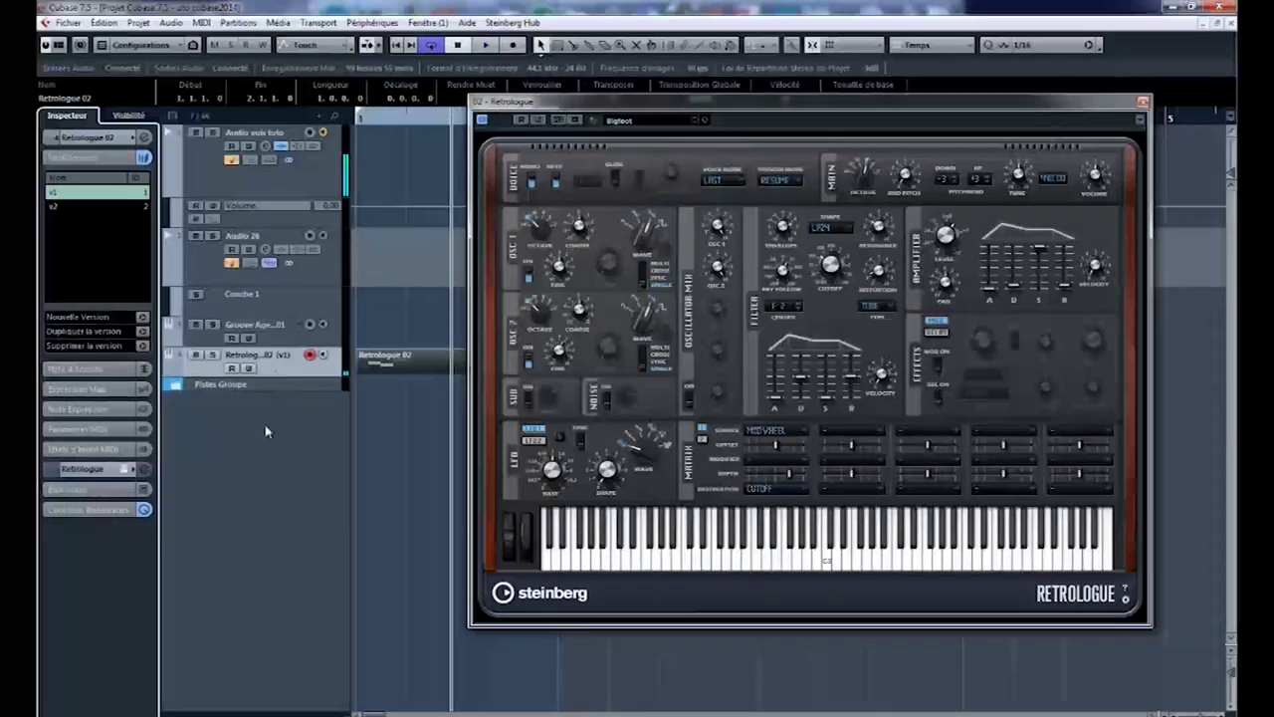
Enable input monitoring on the Audio 26 track, record several cycled takes over the one-bar loop, and stop recording
{"action": "left_click", "coordinate": [316, 278]}
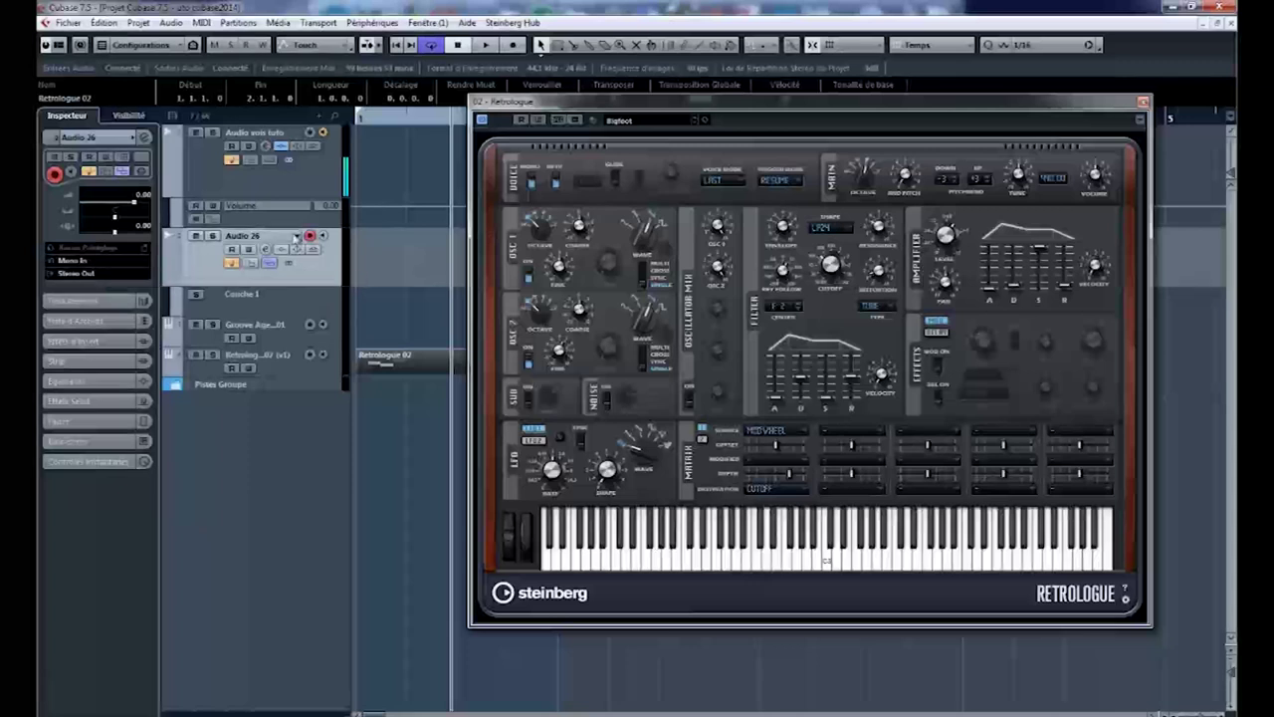
{"action": "left_click", "coordinate": [324, 236]}
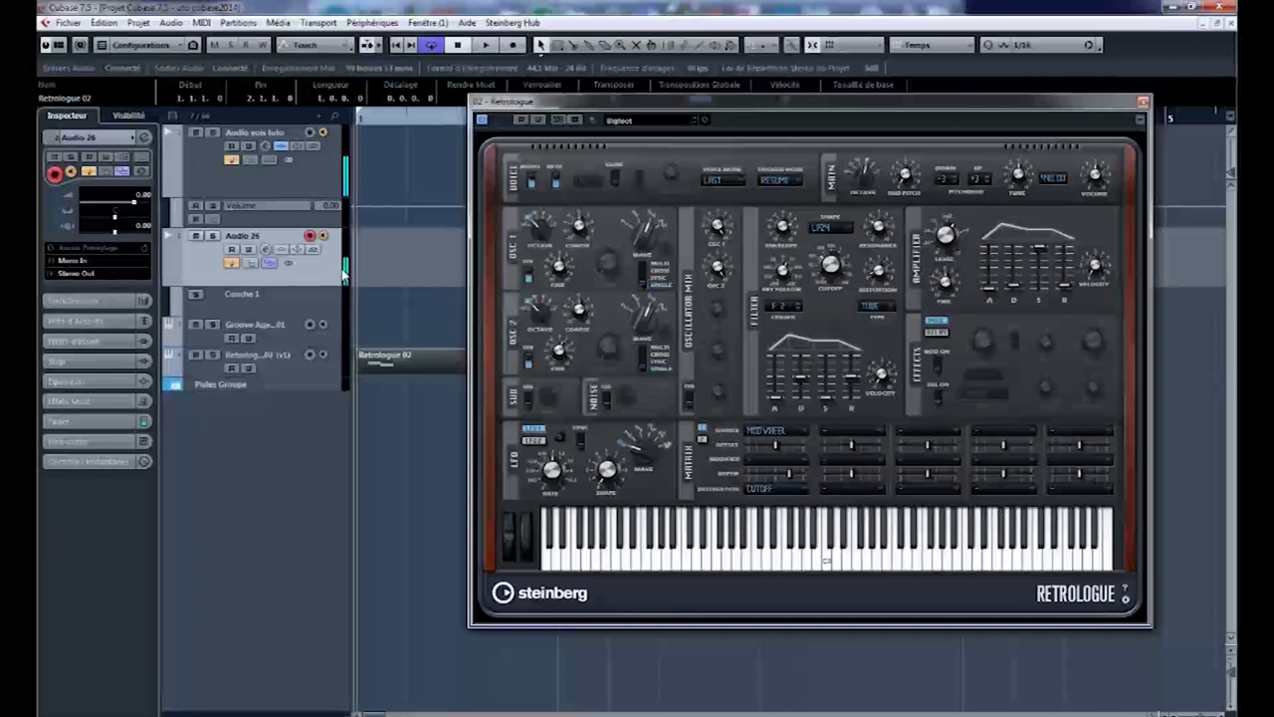
{"action": "key", "text": "KP_Multiply"}
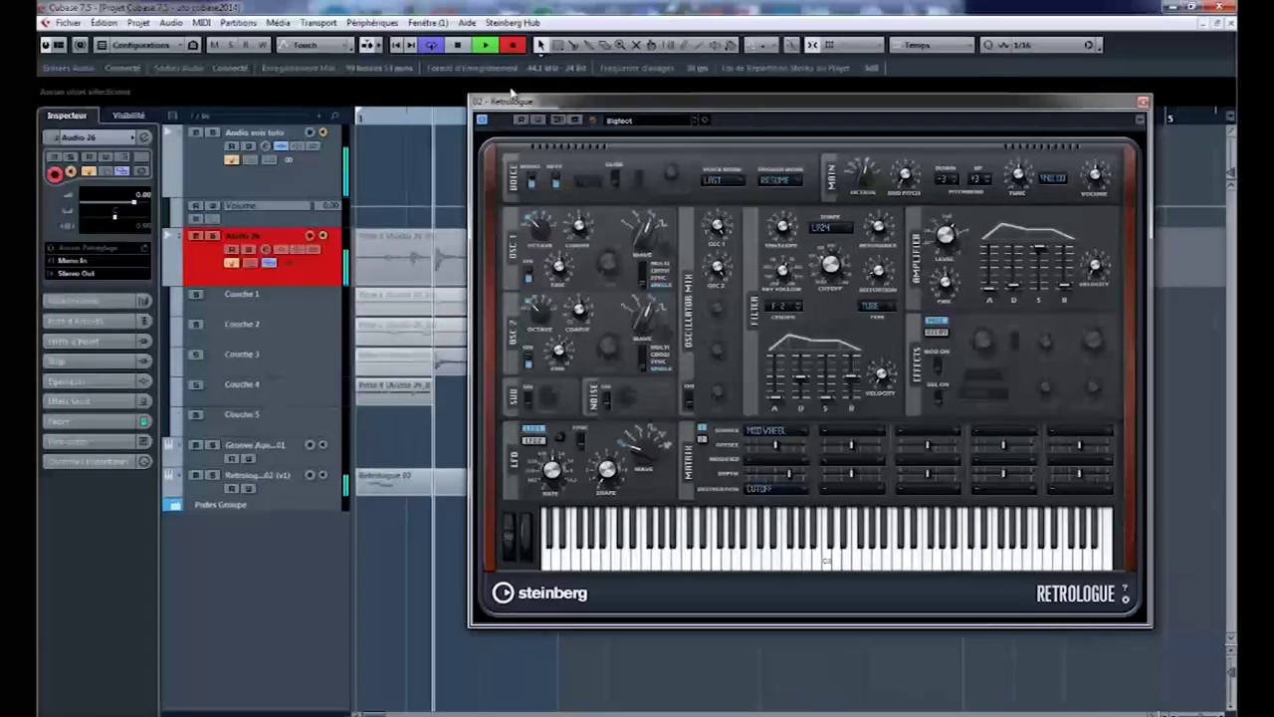
{"action": "left_click", "coordinate": [456, 45]}
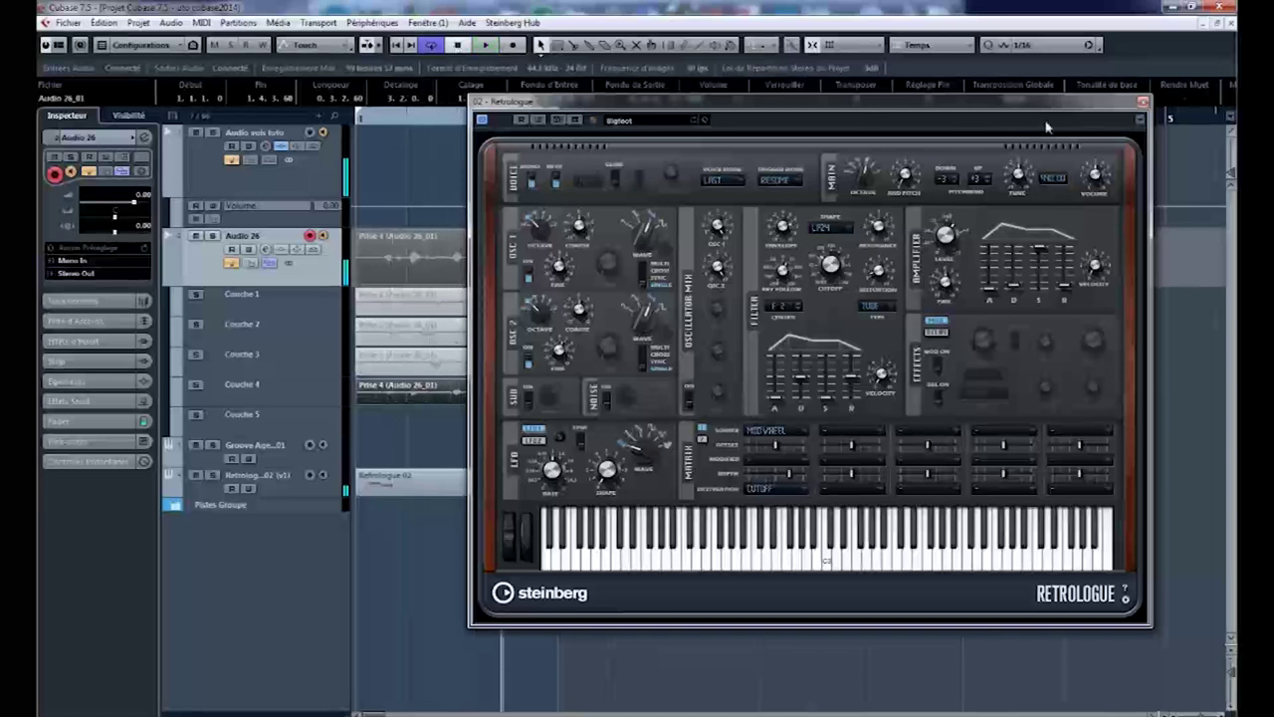
Close the Retrologue window and turn off input monitoring on Audio 26, leaving the track record-enabled
{"action": "left_click", "coordinate": [1141, 101]}
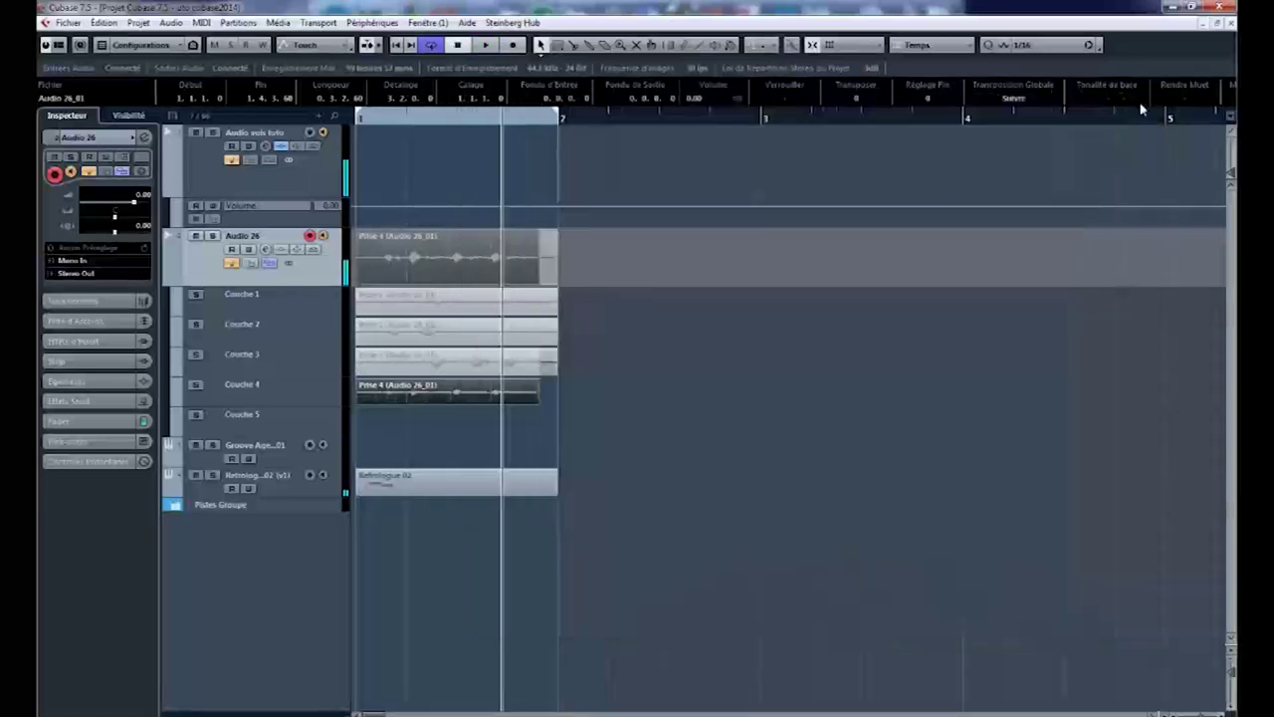
{"action": "left_click", "coordinate": [457, 362]}
{"action": "left_click", "coordinate": [434, 324]}
{"action": "left_click", "coordinate": [435, 301]}
{"action": "left_click", "coordinate": [426, 273]}
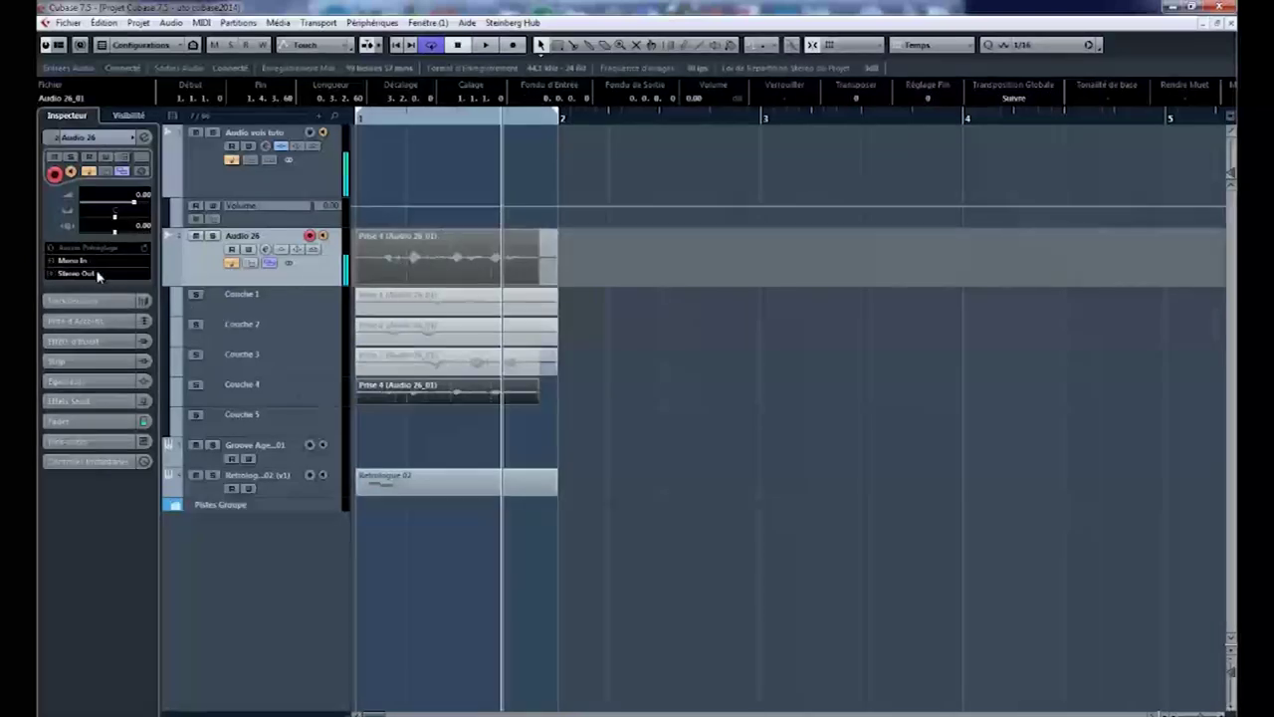
{"action": "left_click", "coordinate": [55, 173]}
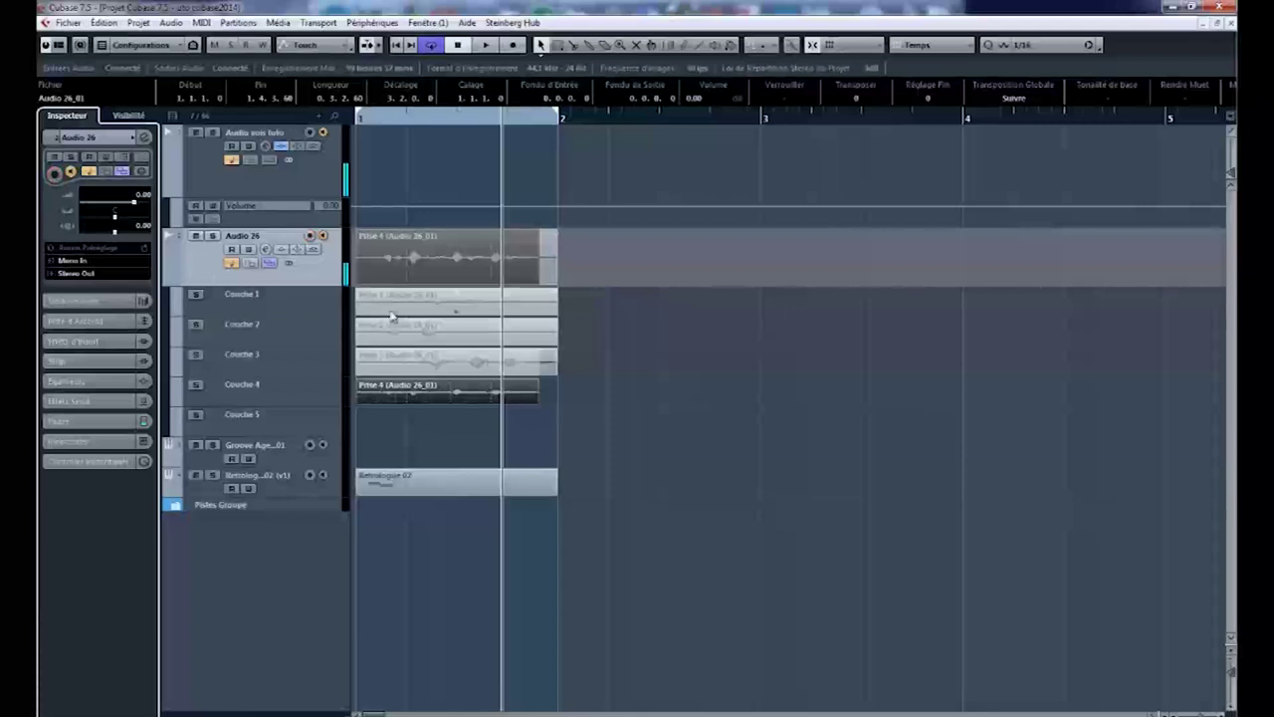
{"action": "left_click", "coordinate": [57, 177]}
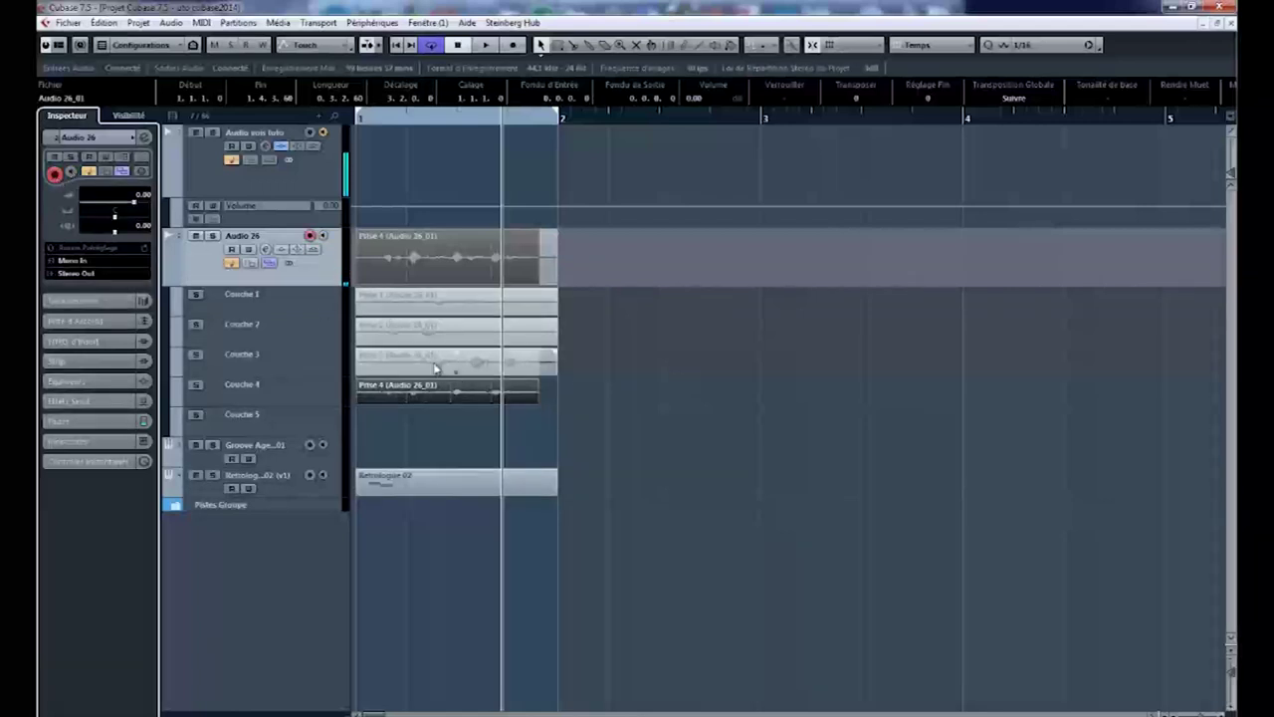
Show the track versions of Audio 26 and choose the Comp tool for the takes on its lanes
{"action": "left_click", "coordinate": [94, 304]}
{"action": "left_click", "coordinate": [436, 338]}
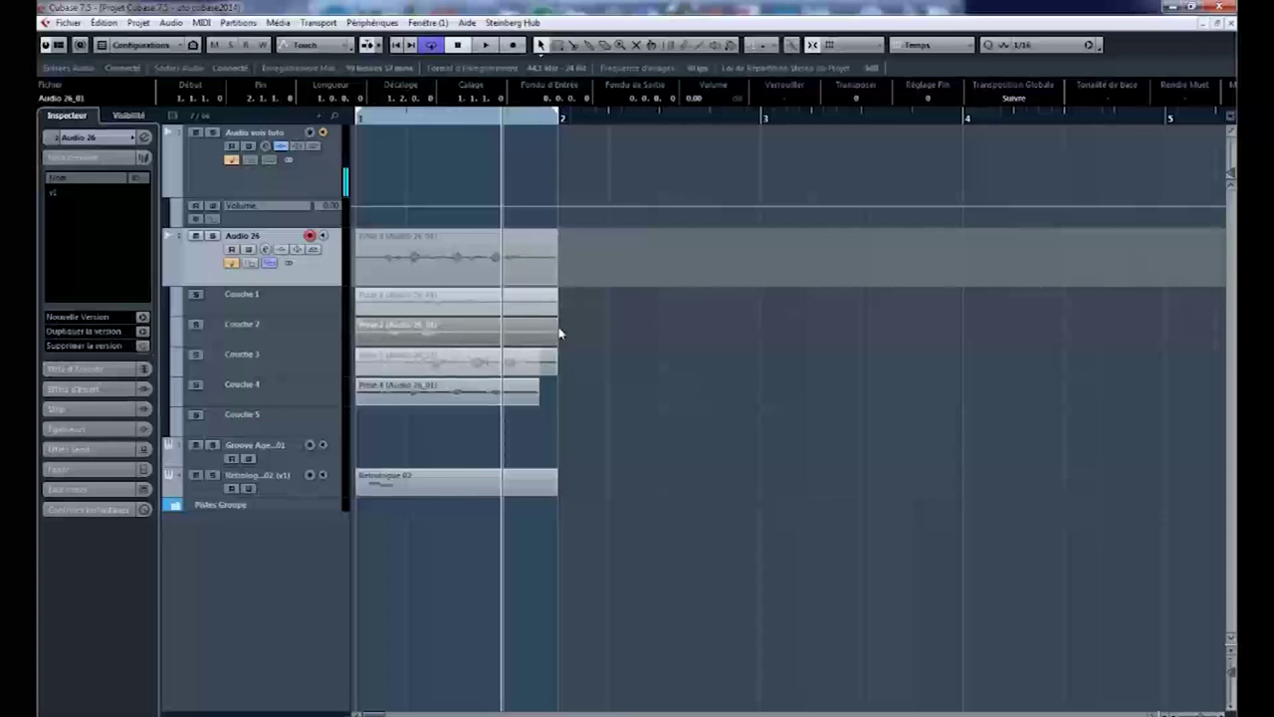
{"action": "right_click", "coordinate": [471, 338]}
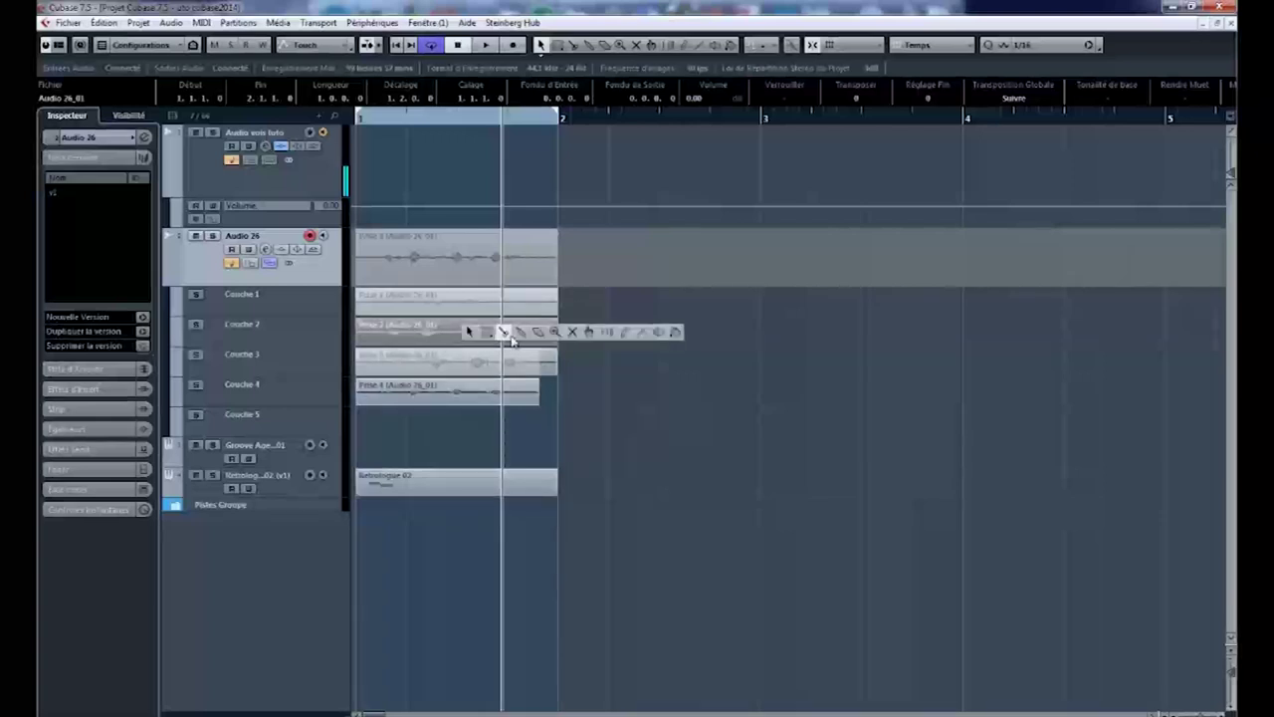
{"action": "left_click", "coordinate": [589, 332]}
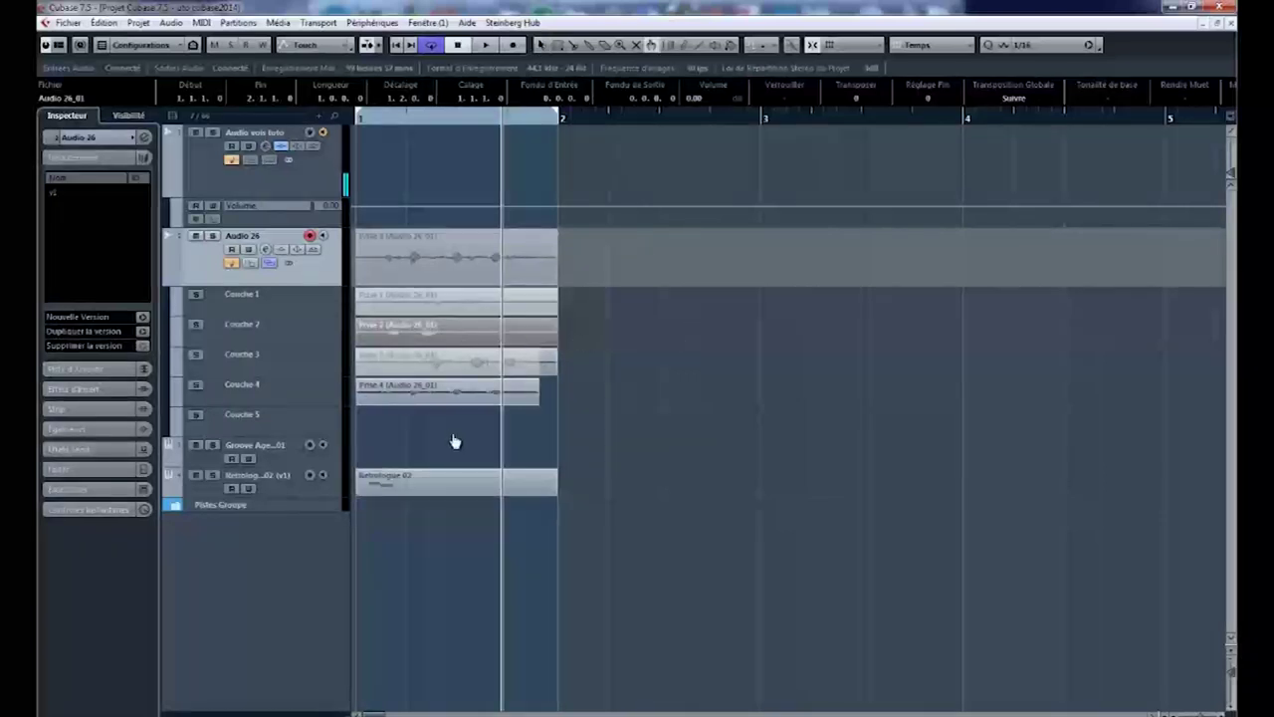
{"action": "right_click", "coordinate": [456, 360]}
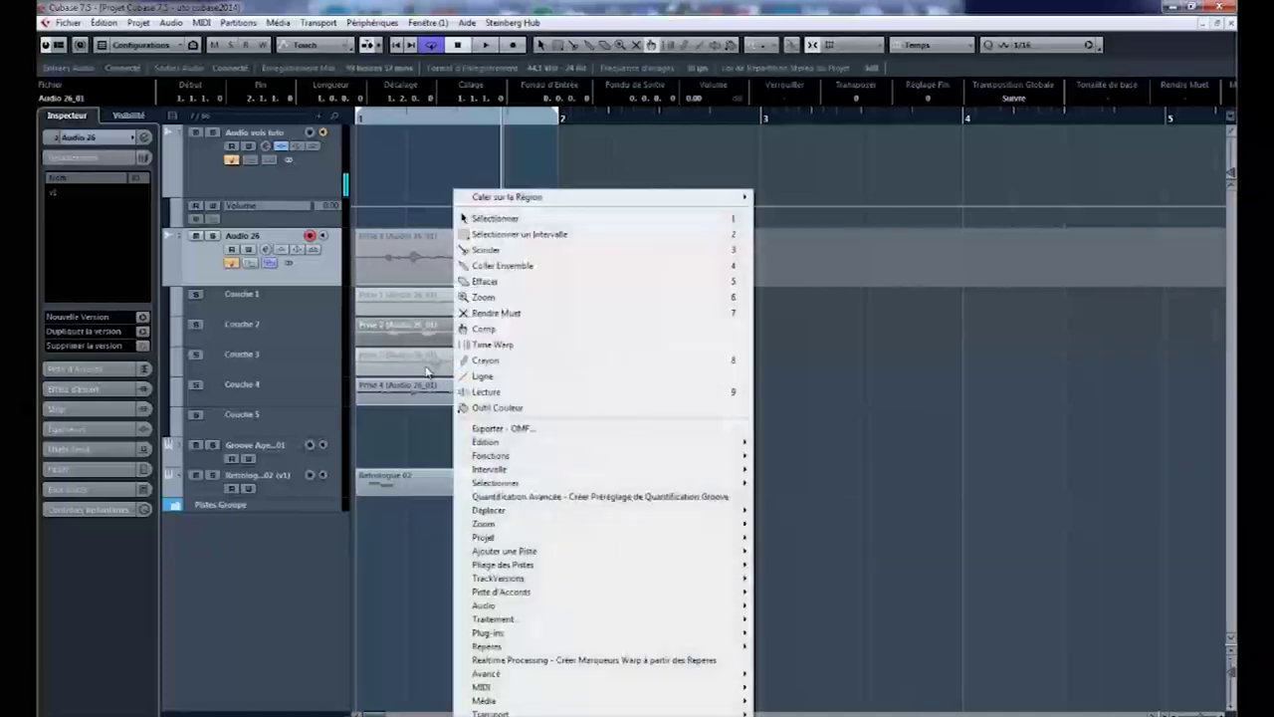
{"action": "left_click", "coordinate": [428, 369]}
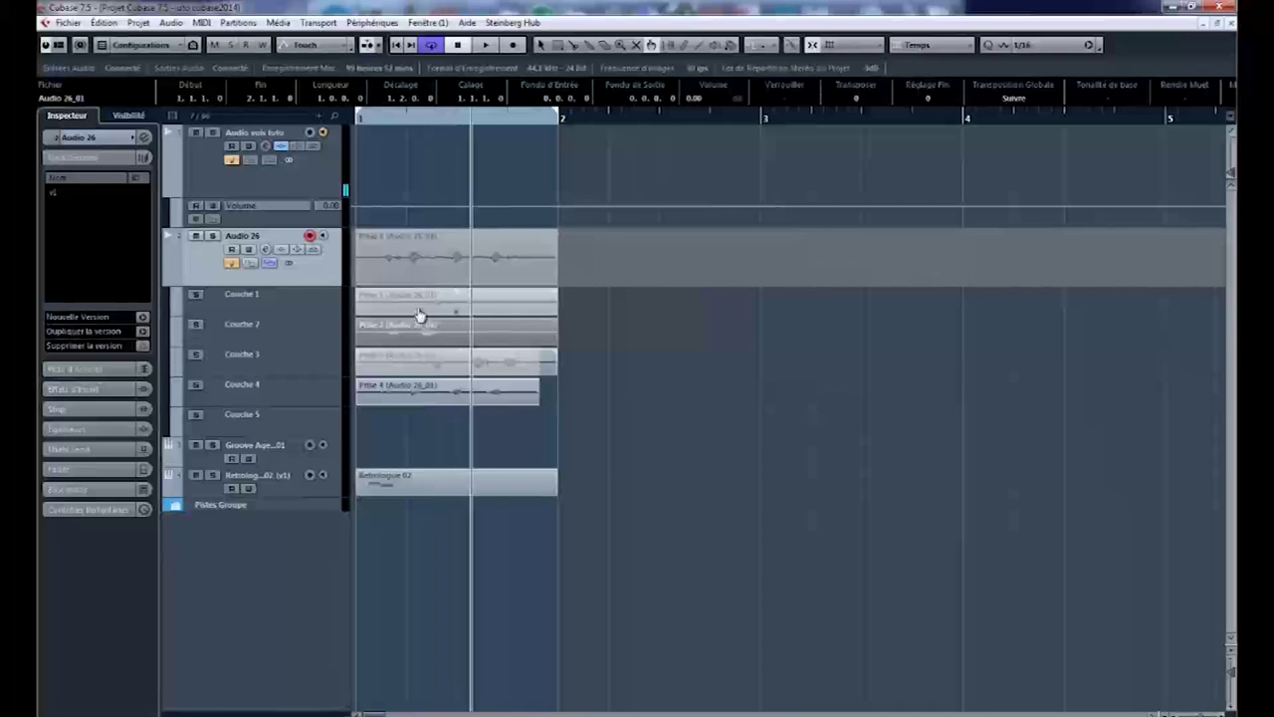
Switch the active take of Audio 26 between lanes Couche 2 and Couche 1 with the Comp tool, ending on Couche 1
{"action": "left_click", "coordinate": [411, 333]}
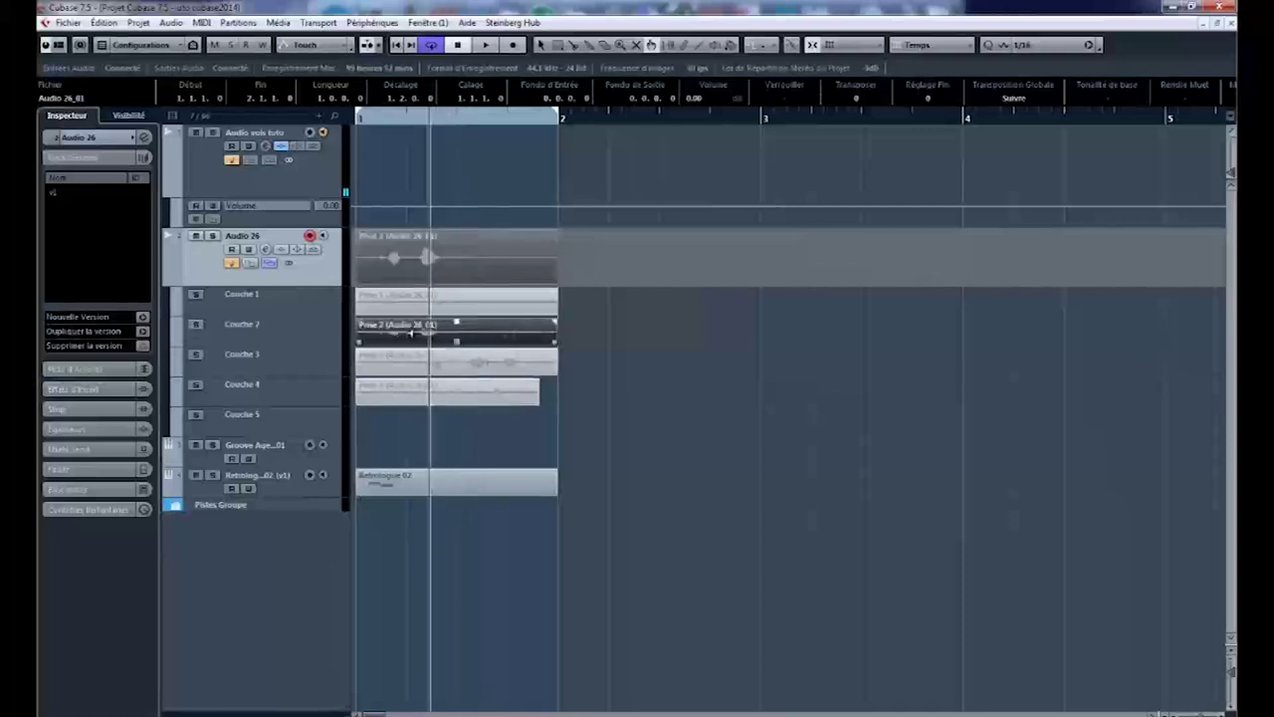
{"action": "left_click", "coordinate": [408, 301]}
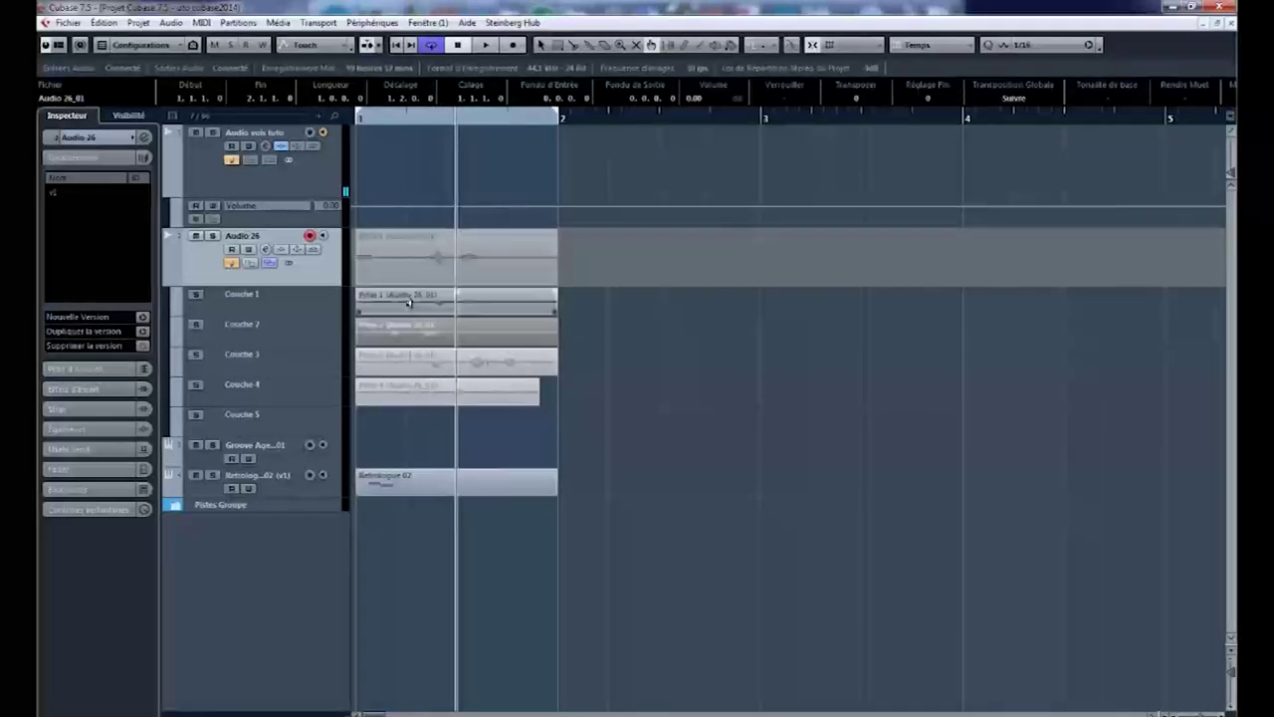
{"action": "scroll", "coordinate": [422, 357], "scroll_direction": "up", "scroll_amount": 9}
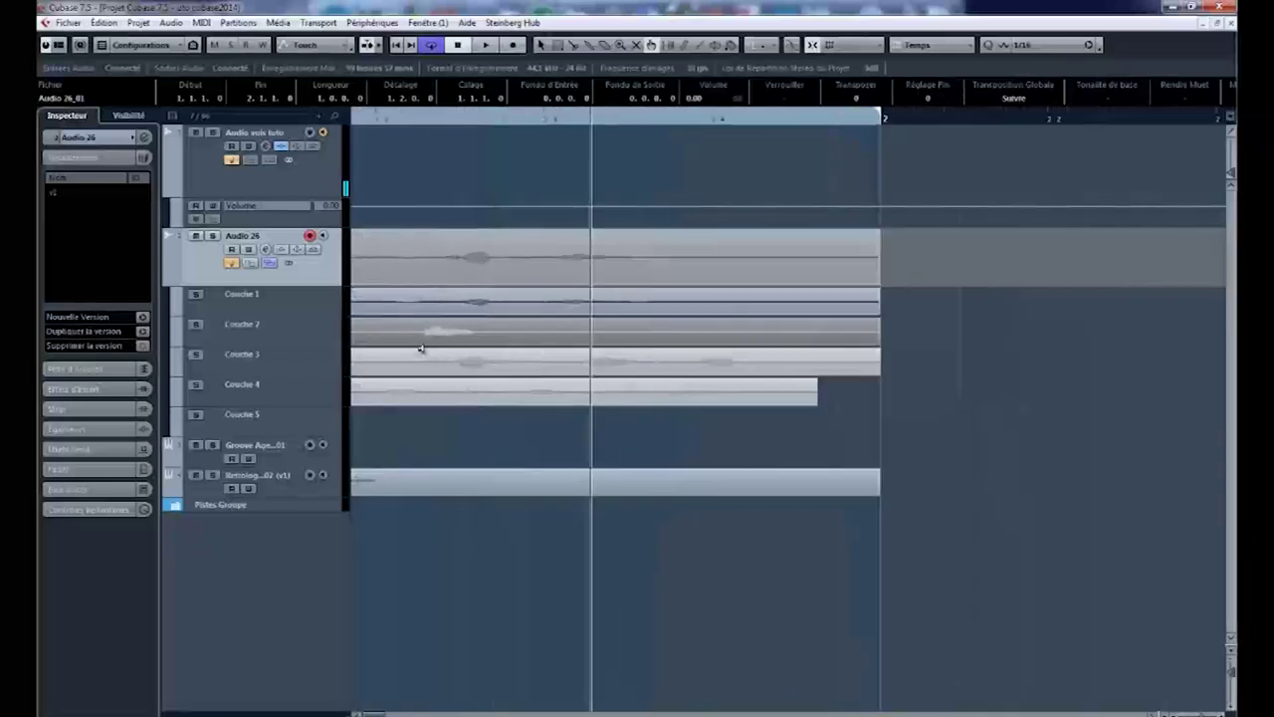
{"action": "scroll", "coordinate": [478, 315], "scroll_direction": "down", "scroll_amount": 9}
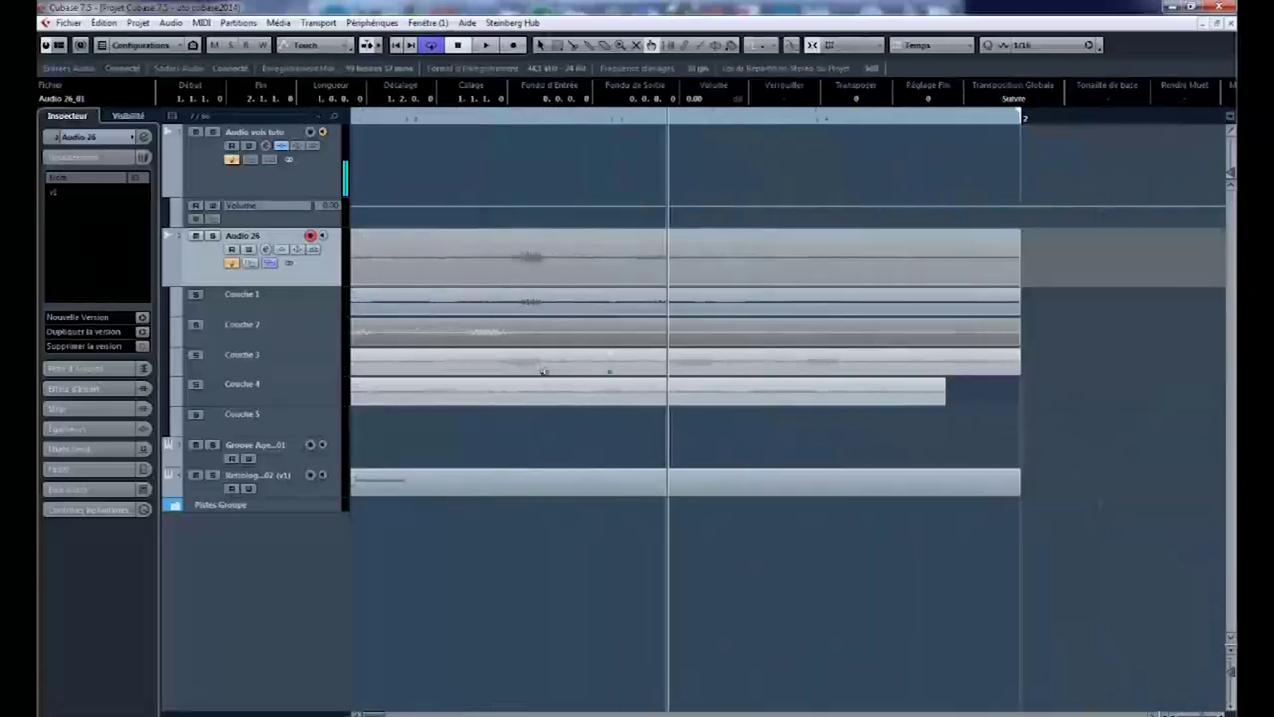
{"action": "right_click", "coordinate": [416, 348]}
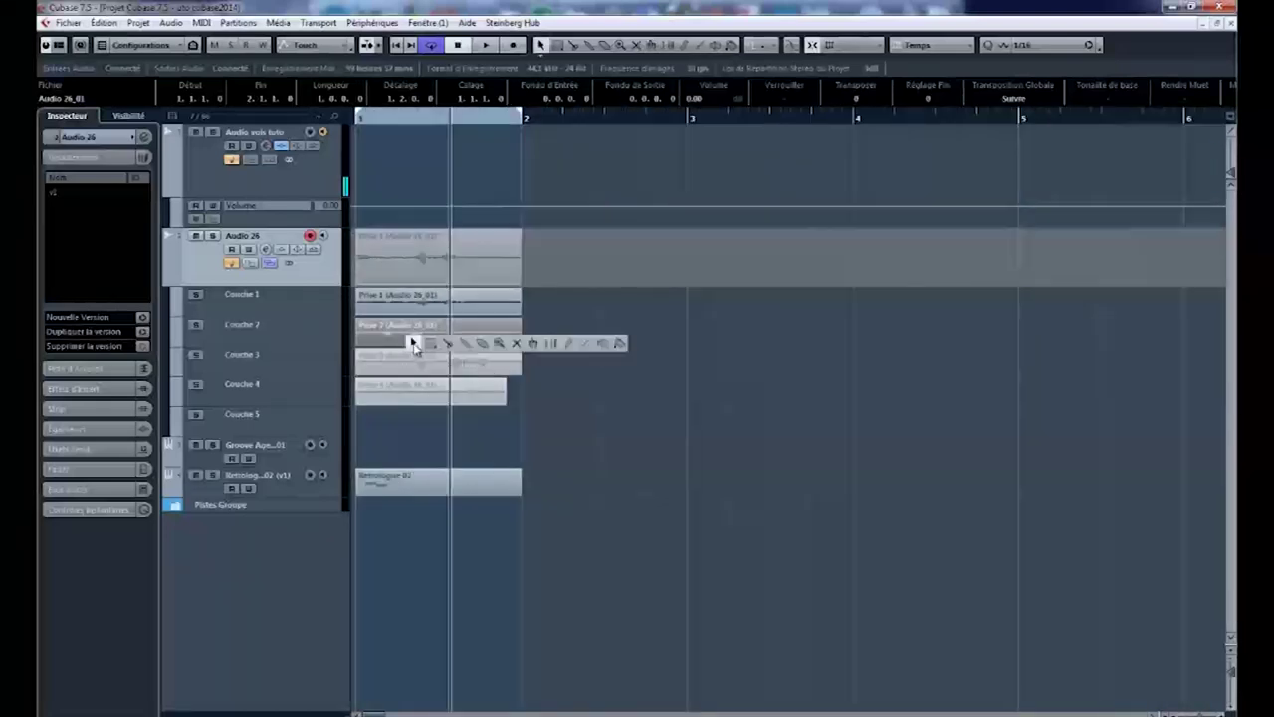
{"action": "left_click", "coordinate": [532, 344]}
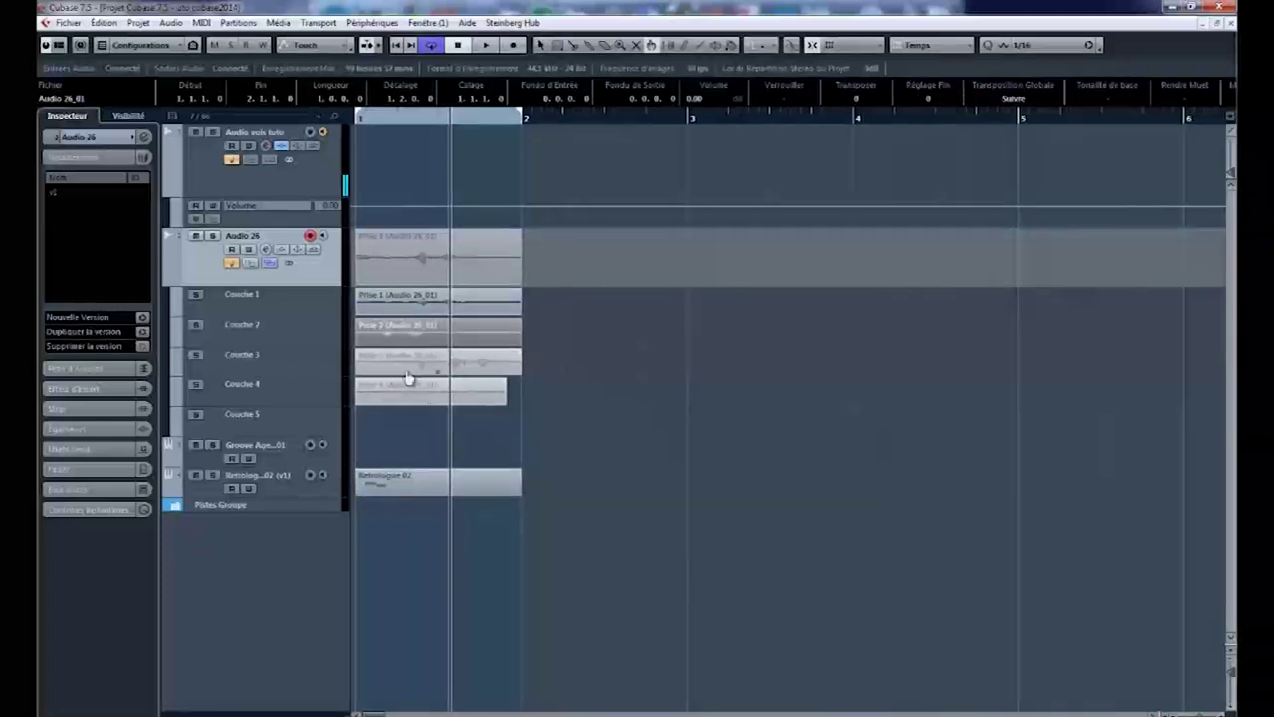
{"action": "left_click", "coordinate": [416, 342]}
{"action": "left_click", "coordinate": [416, 311]}
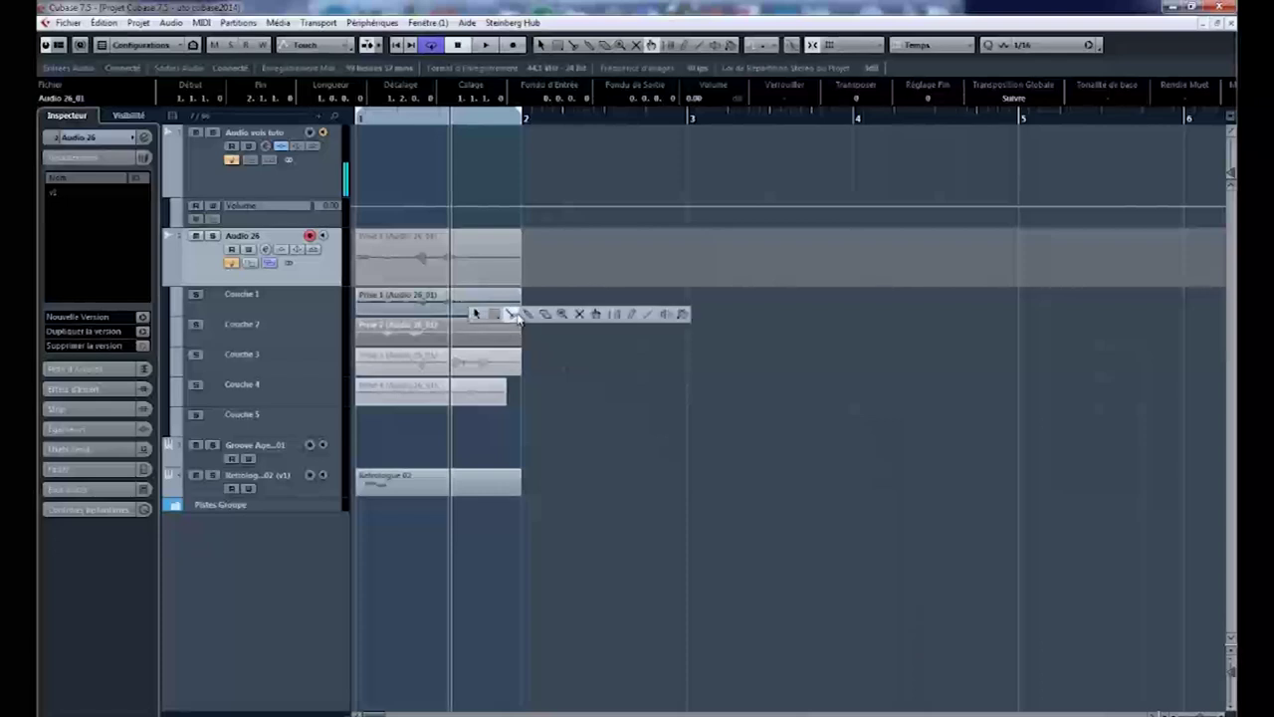
Split the recorded takes on the Audio 26 lanes at beats 2, 3 and 4 with the Split tool
{"action": "left_click", "coordinate": [511, 314]}
{"action": "left_click", "coordinate": [411, 308]}
{"action": "left_click", "coordinate": [432, 314]}
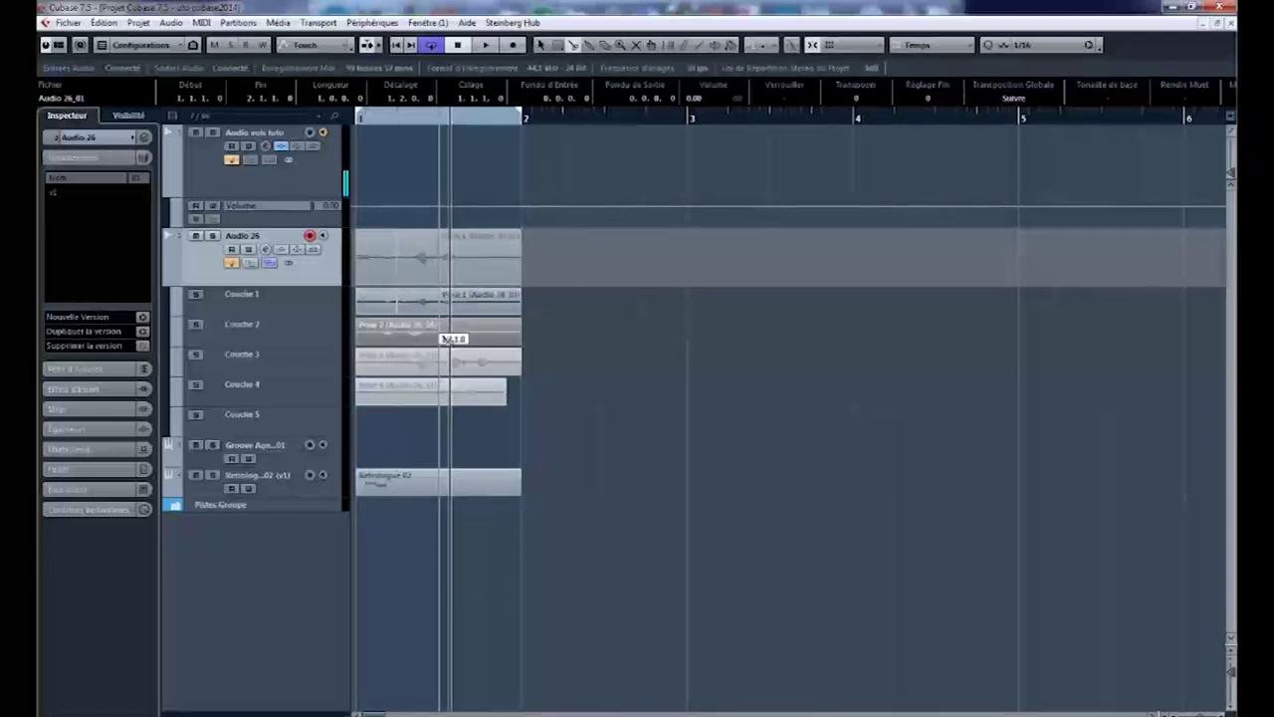
{"action": "left_click", "coordinate": [449, 342]}
{"action": "left_click", "coordinate": [474, 339]}
{"action": "left_click", "coordinate": [475, 369]}
{"action": "left_click", "coordinate": [441, 369]}
{"action": "left_click", "coordinate": [396, 402]}
{"action": "right_click", "coordinate": [374, 403]}
{"action": "left_click", "coordinate": [393, 409]}
Comp Audio 26 with beat 1 from Couche 4 and beat 3 from Couche 3, and play the result back
{"action": "right_click", "coordinate": [396, 410]}
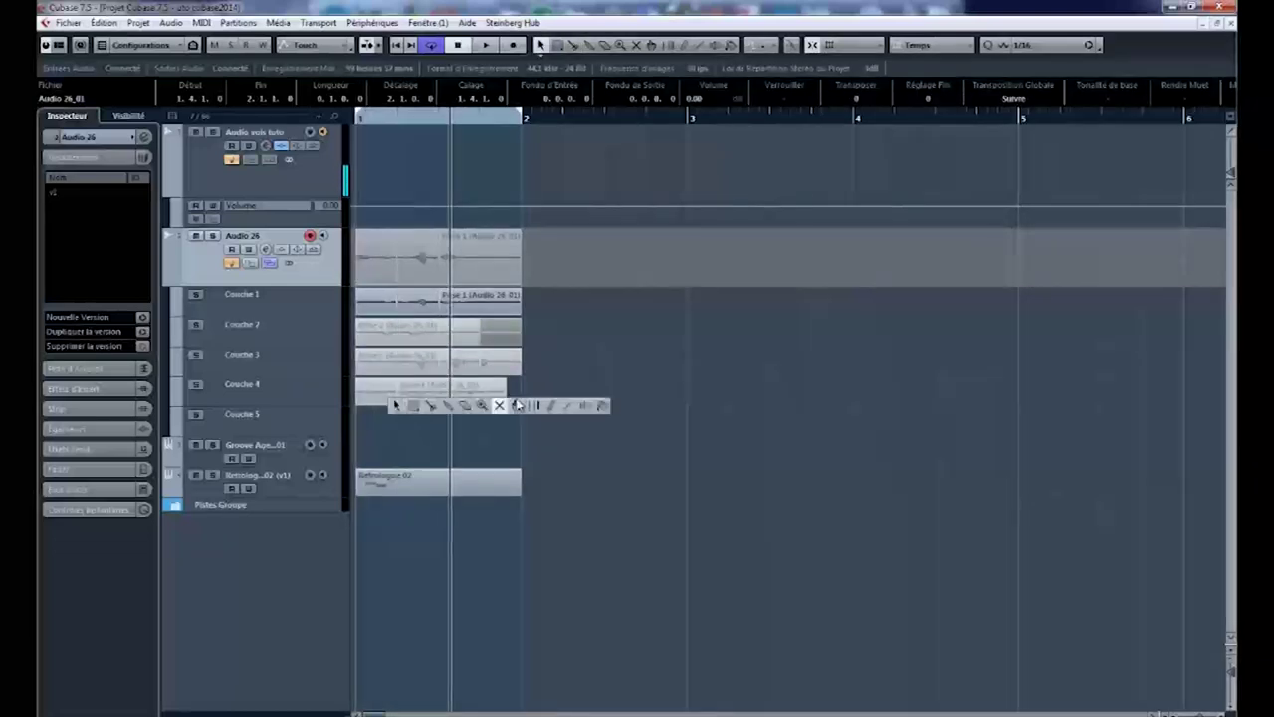
{"action": "left_click", "coordinate": [518, 406]}
{"action": "left_click", "coordinate": [383, 392]}
{"action": "left_click", "coordinate": [464, 367]}
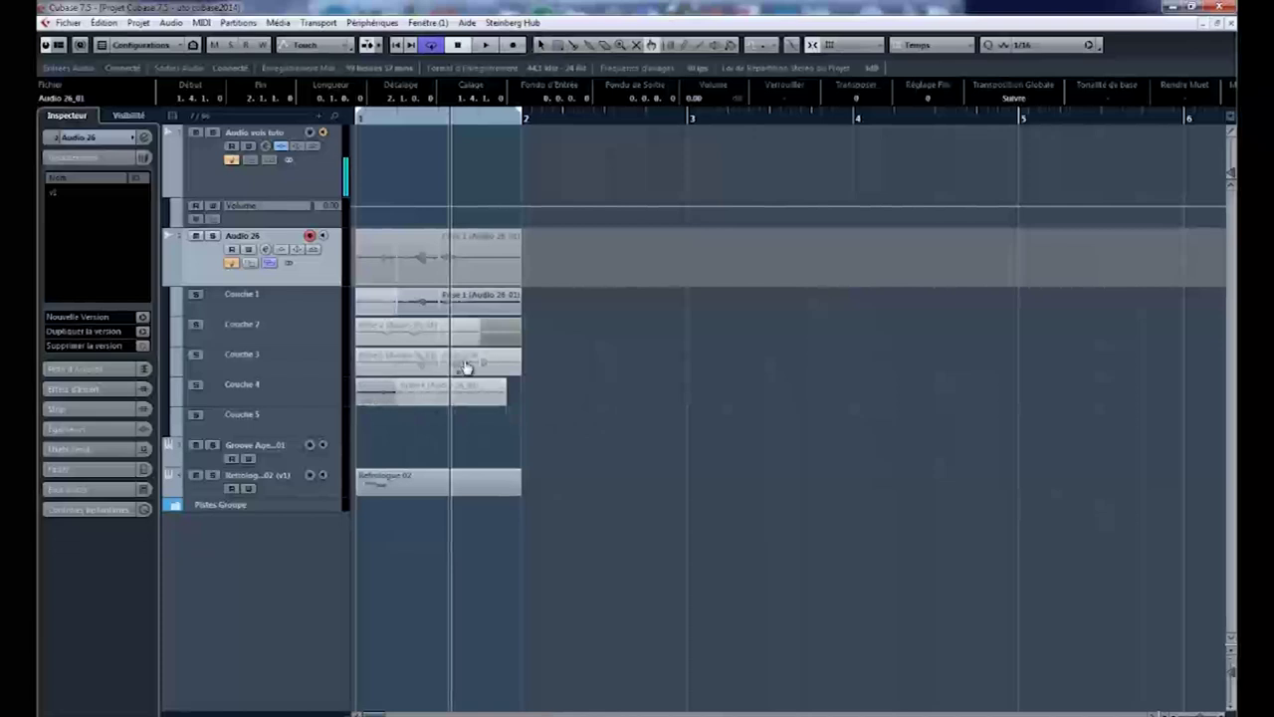
{"action": "left_click", "coordinate": [497, 322]}
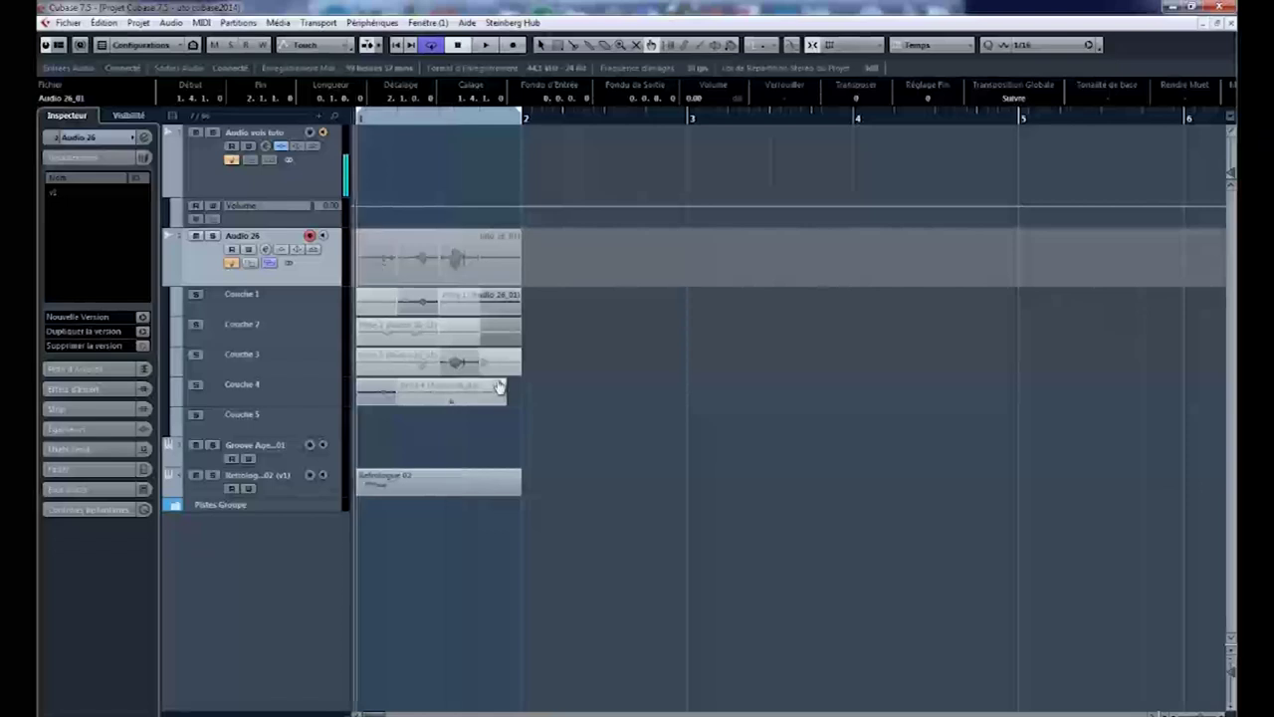
{"action": "key", "text": "space"}
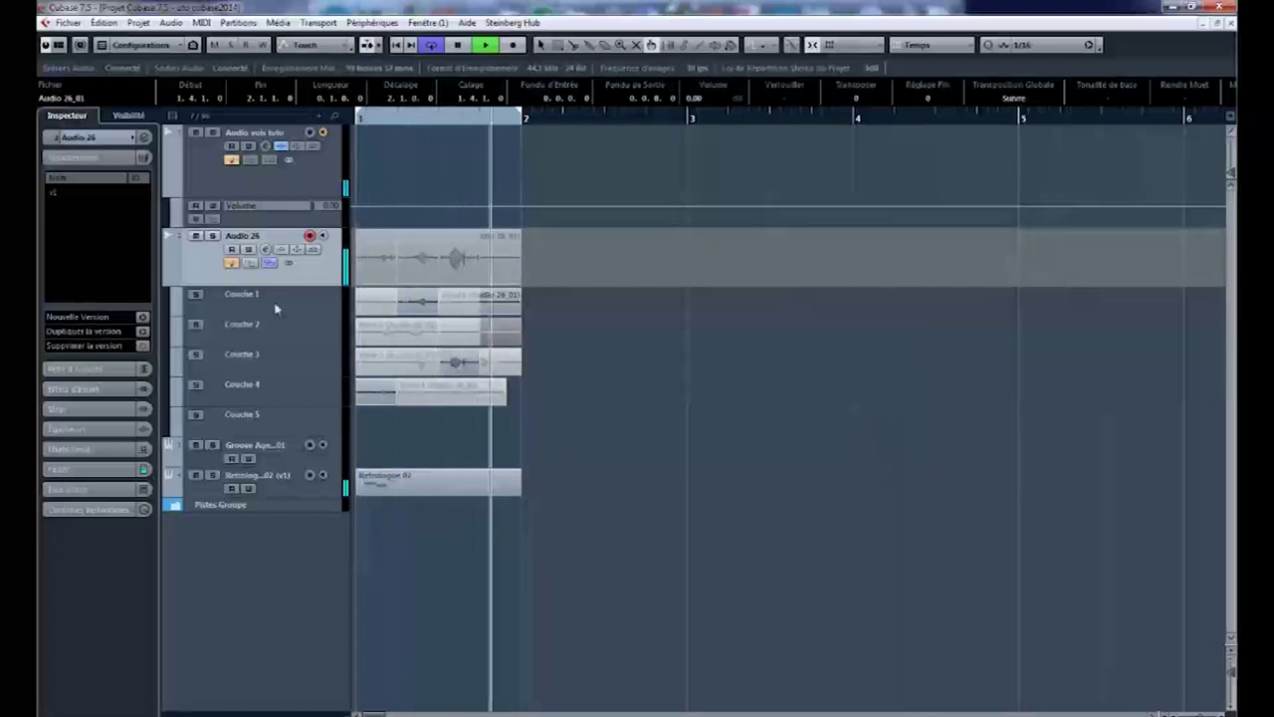
{"action": "key", "text": "space"}
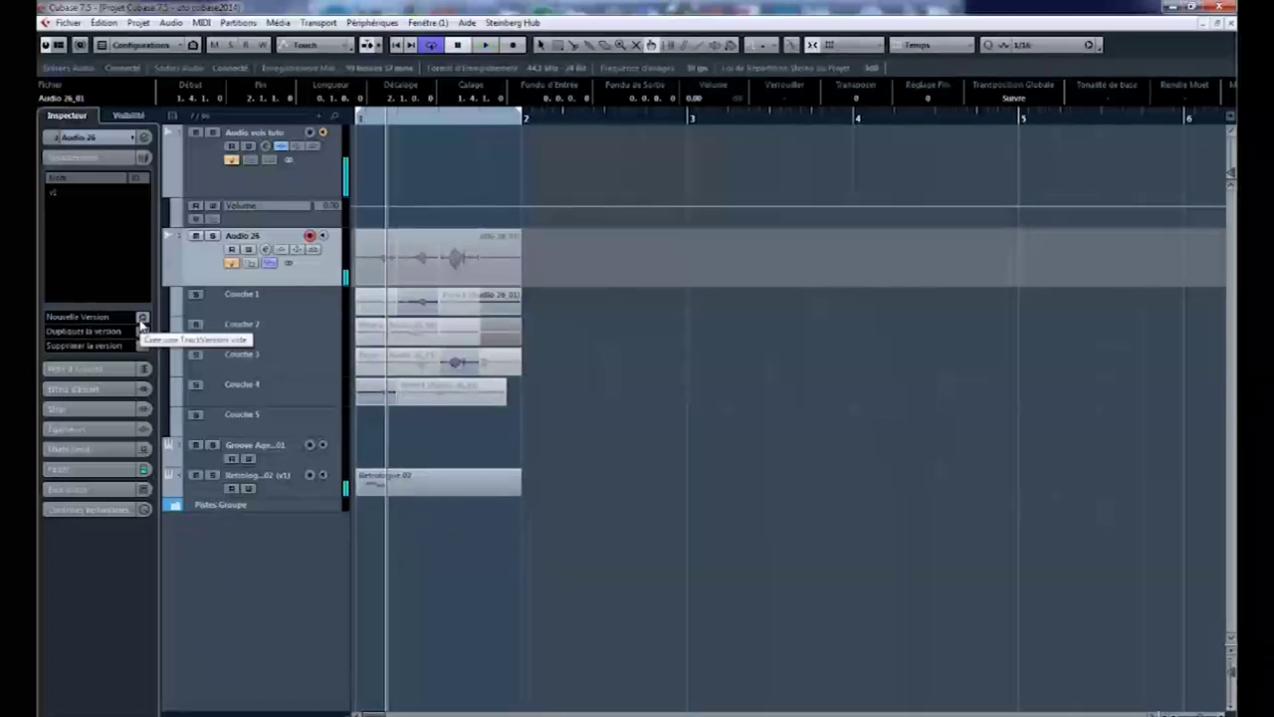
Create an empty track version v2 on Audio 26, return to v1 and duplicate it
{"action": "left_click", "coordinate": [143, 318]}
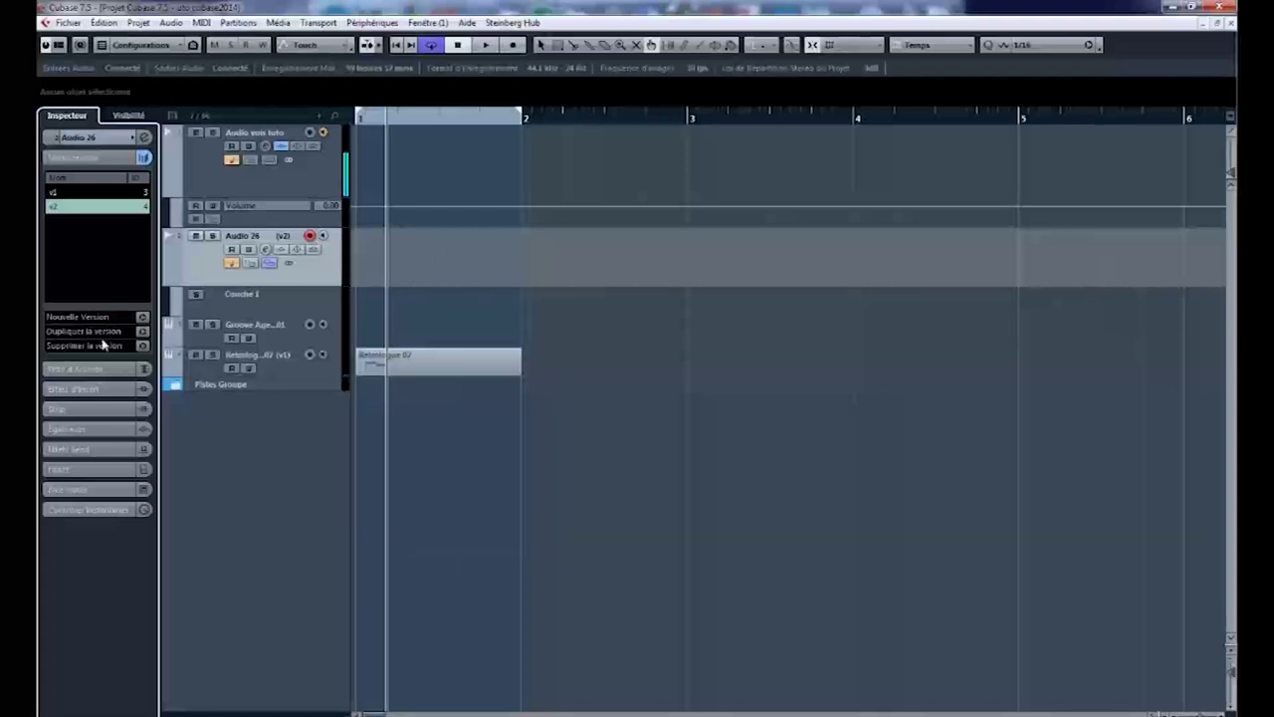
{"action": "left_click", "coordinate": [62, 193]}
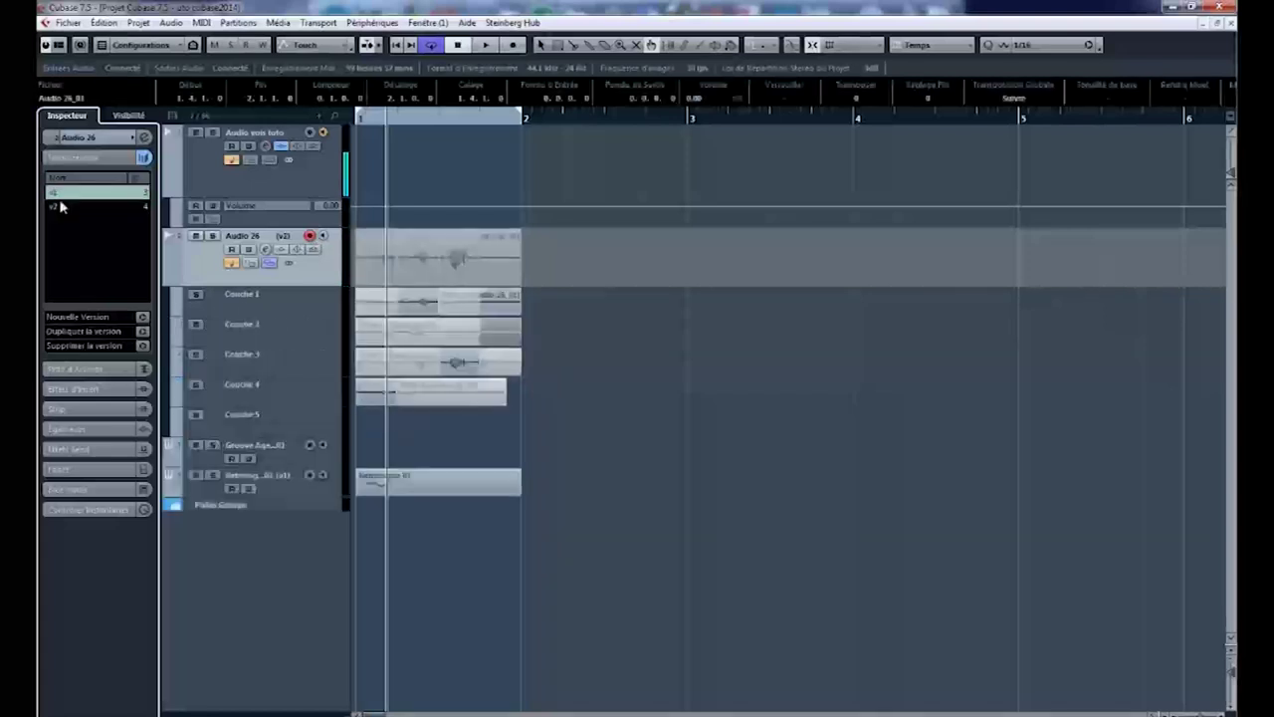
{"action": "left_click", "coordinate": [141, 333]}
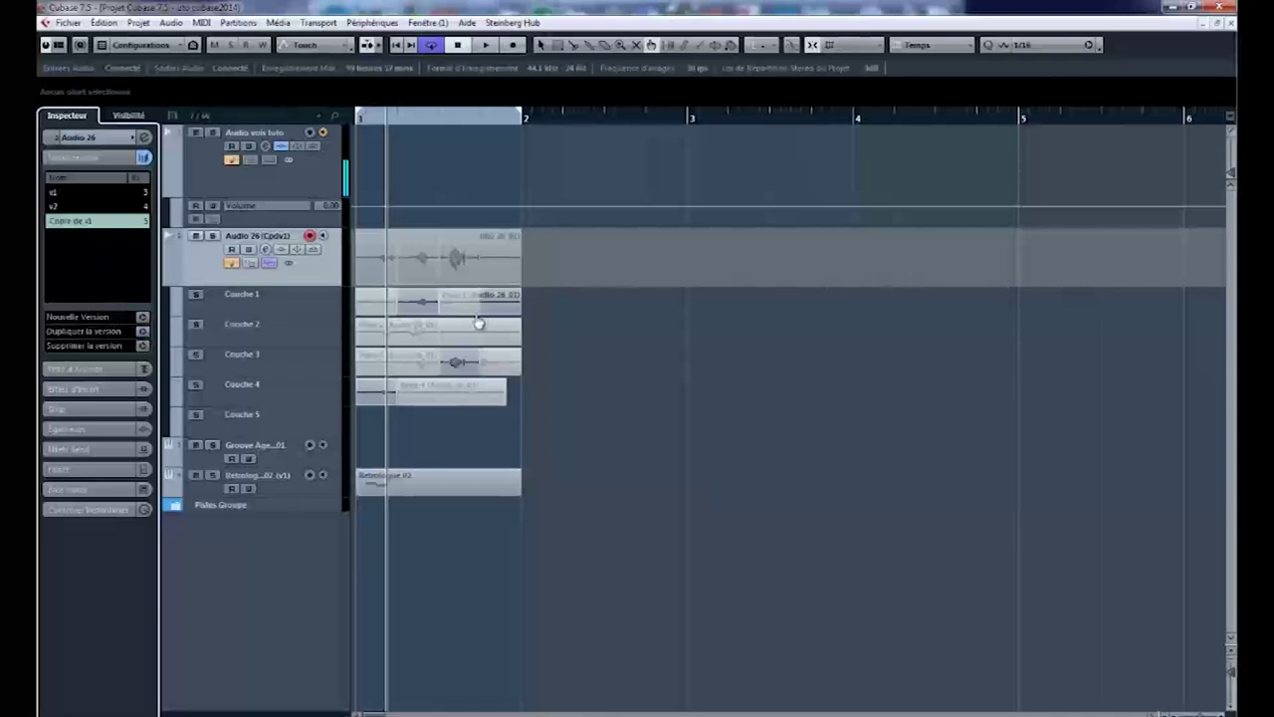
Recomp the duplicated version with beat 1 from Couche 1 and the Couche 4 take from beat 2 onward
{"action": "left_click", "coordinate": [389, 313]}
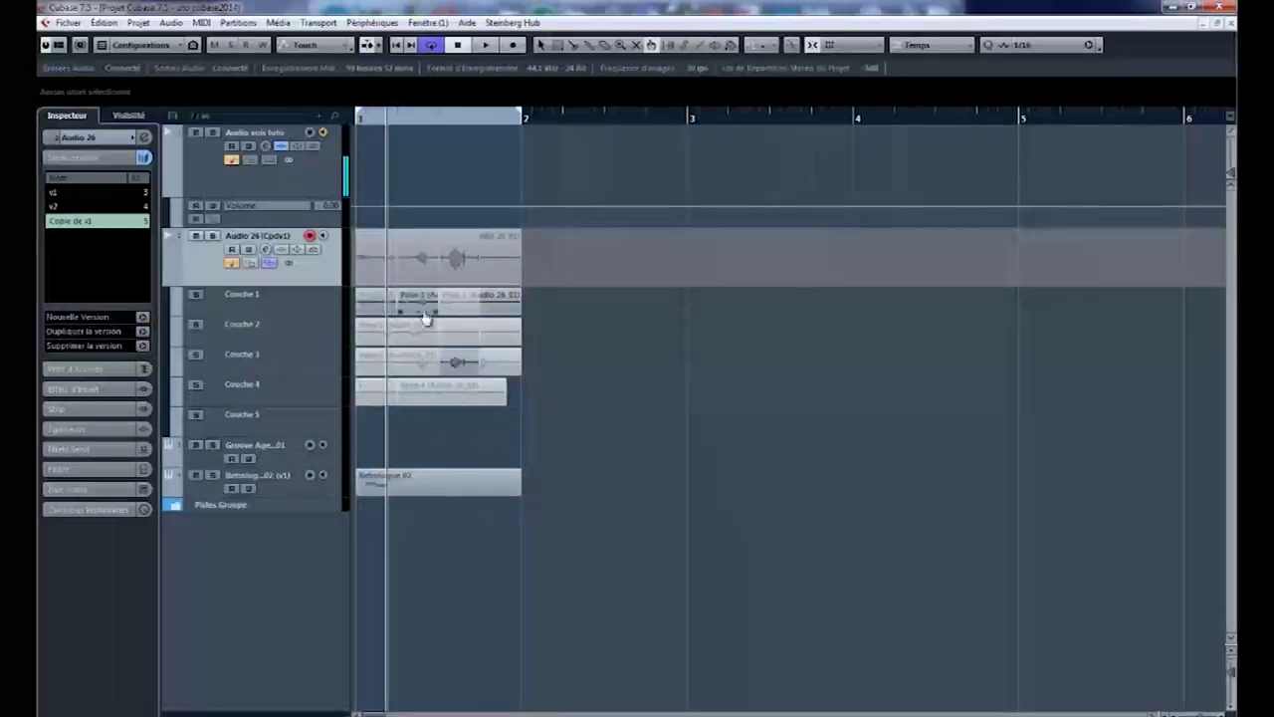
{"action": "left_click", "coordinate": [424, 336]}
{"action": "left_click", "coordinate": [453, 312]}
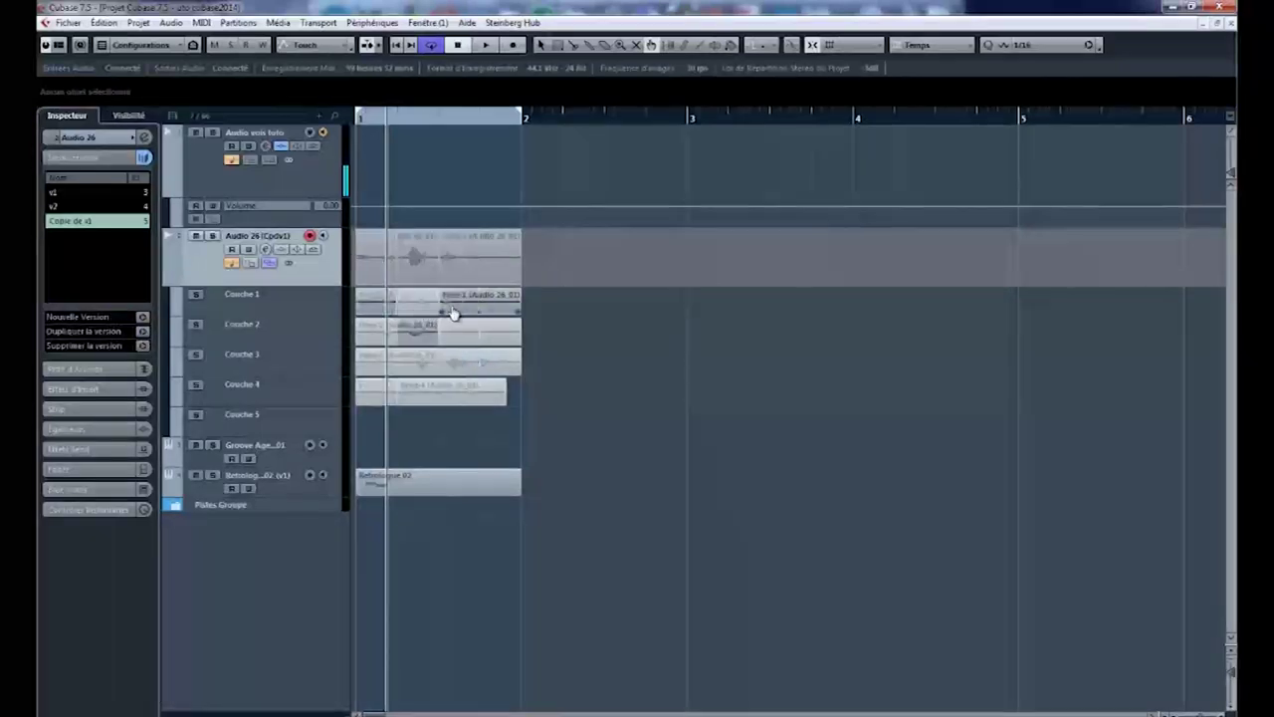
{"action": "left_click", "coordinate": [471, 400]}
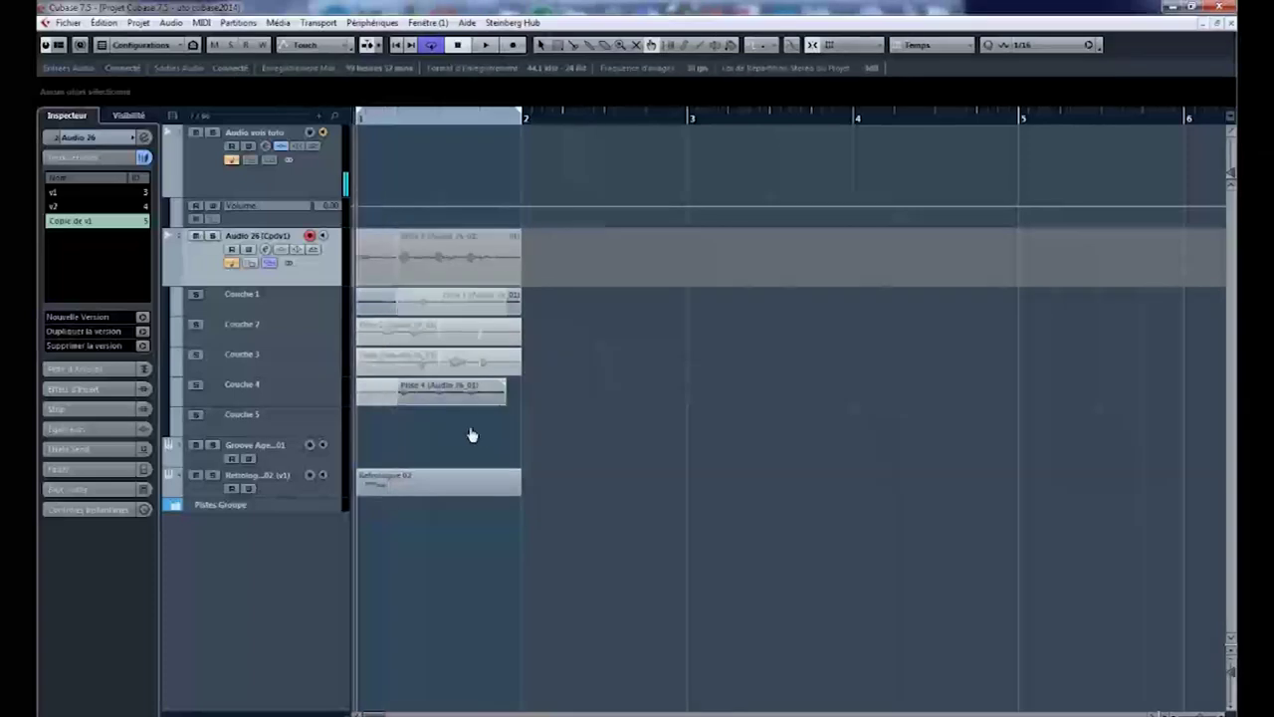
Compare track versions v2, v1 and Copie de v1 of Audio 26 during playback, ending on Copie de v1 with playback stopped
{"action": "key", "text": "space"}
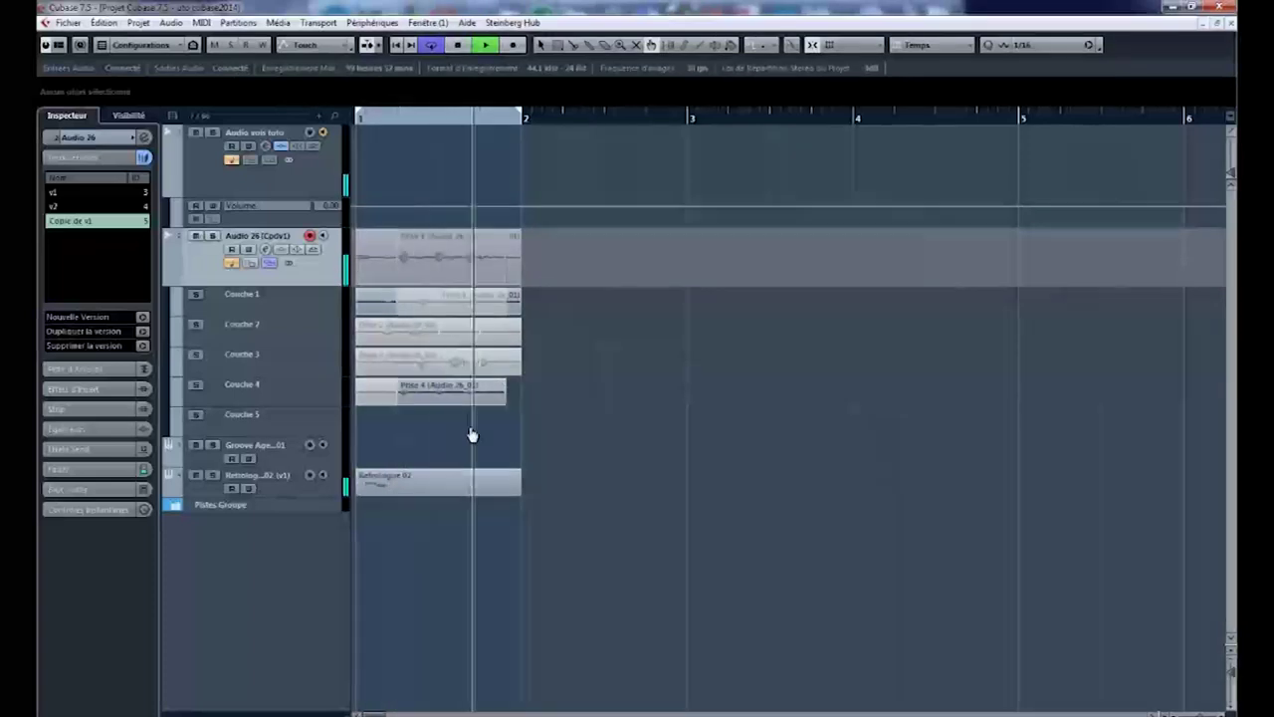
{"action": "left_click", "coordinate": [58, 208]}
{"action": "left_click", "coordinate": [56, 194]}
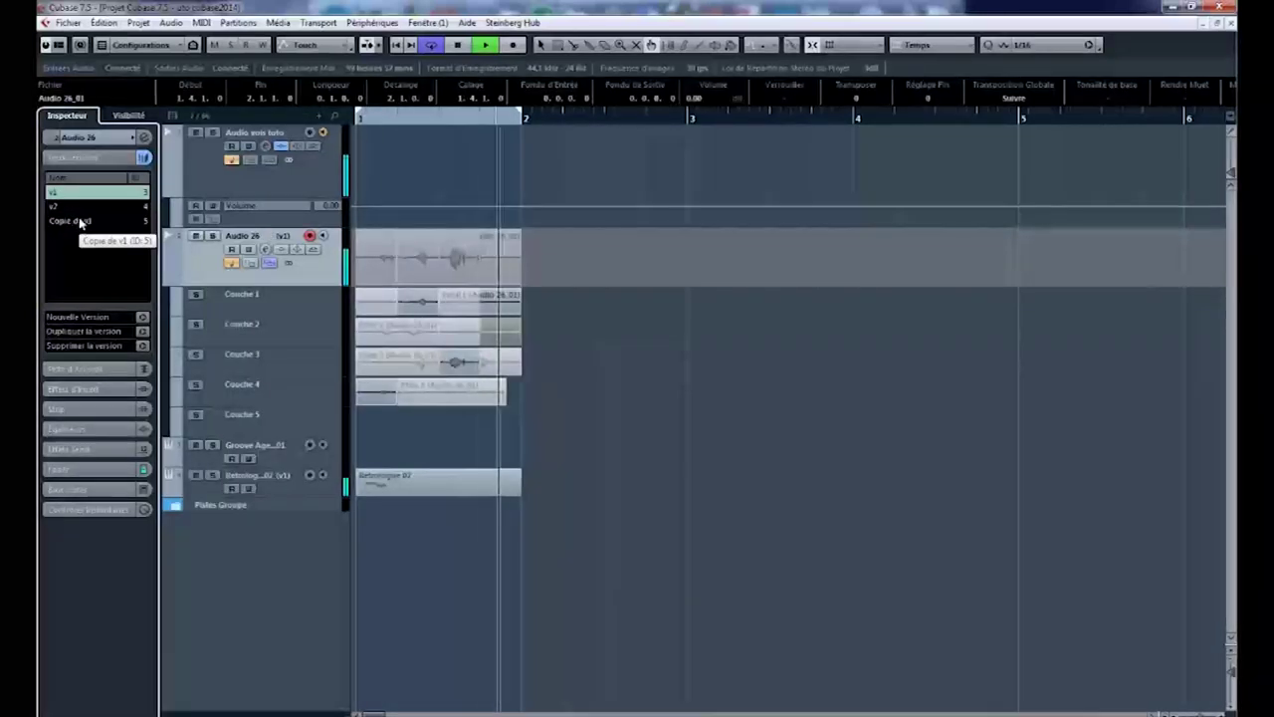
{"action": "left_click", "coordinate": [79, 221]}
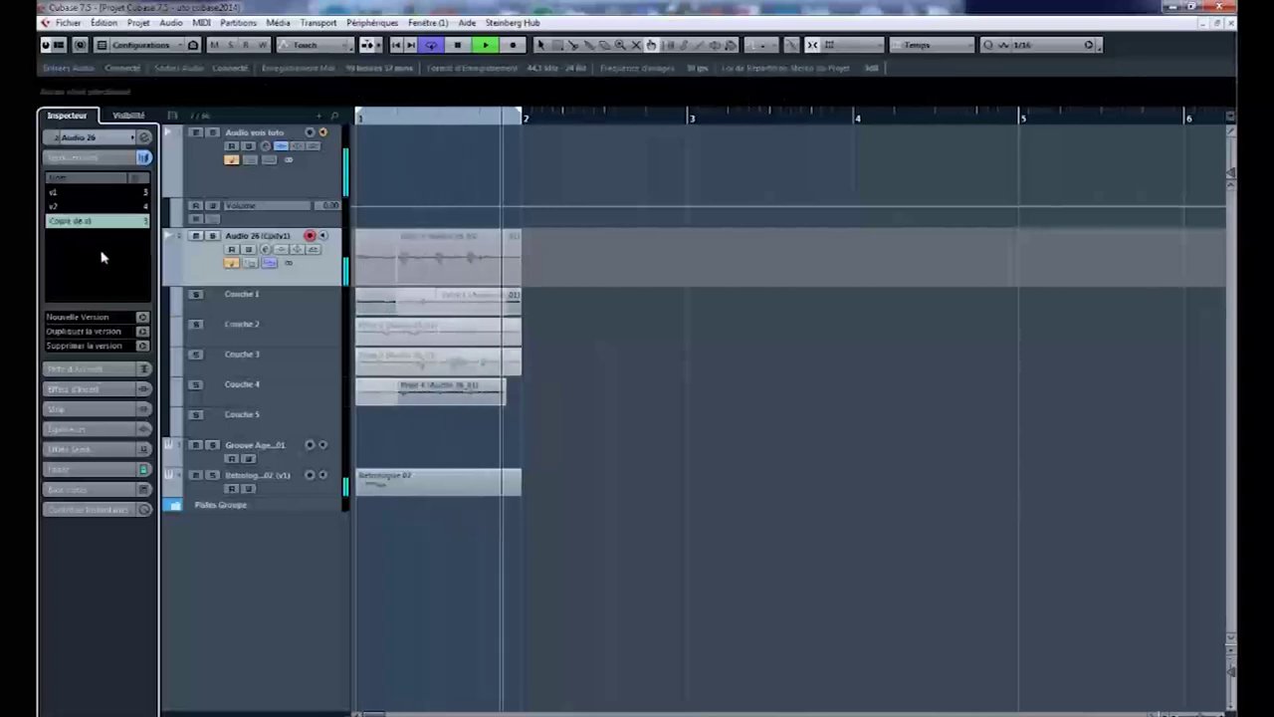
{"action": "key", "text": "space"}
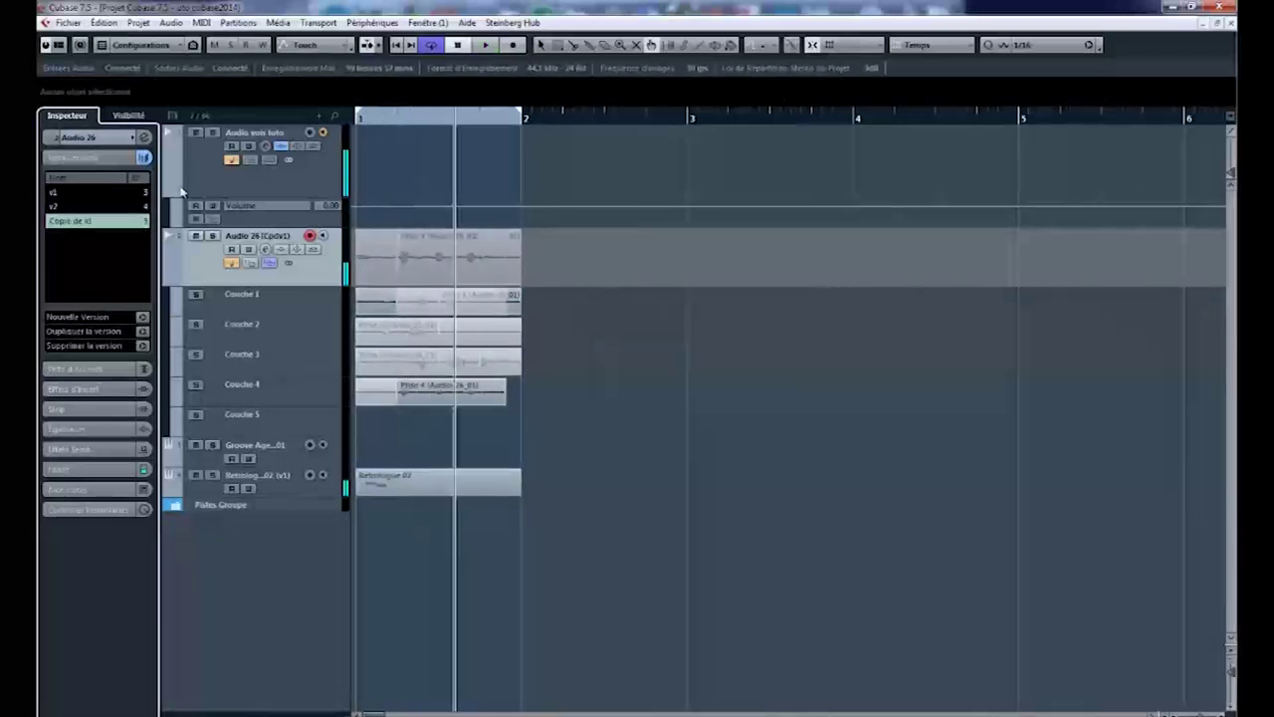
Collapse the track versions section and open the channel settings of Group 4 from the MixConsole
{"action": "left_click", "coordinate": [87, 159]}
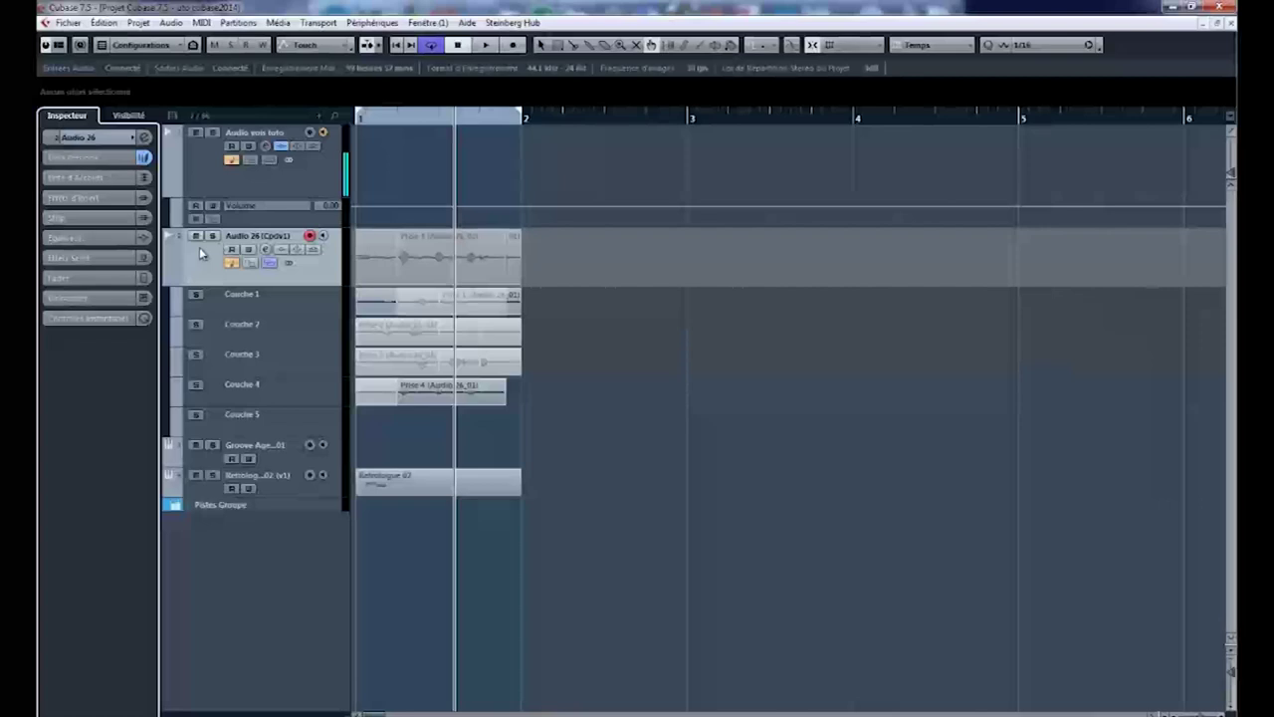
{"action": "key", "text": "F3"}
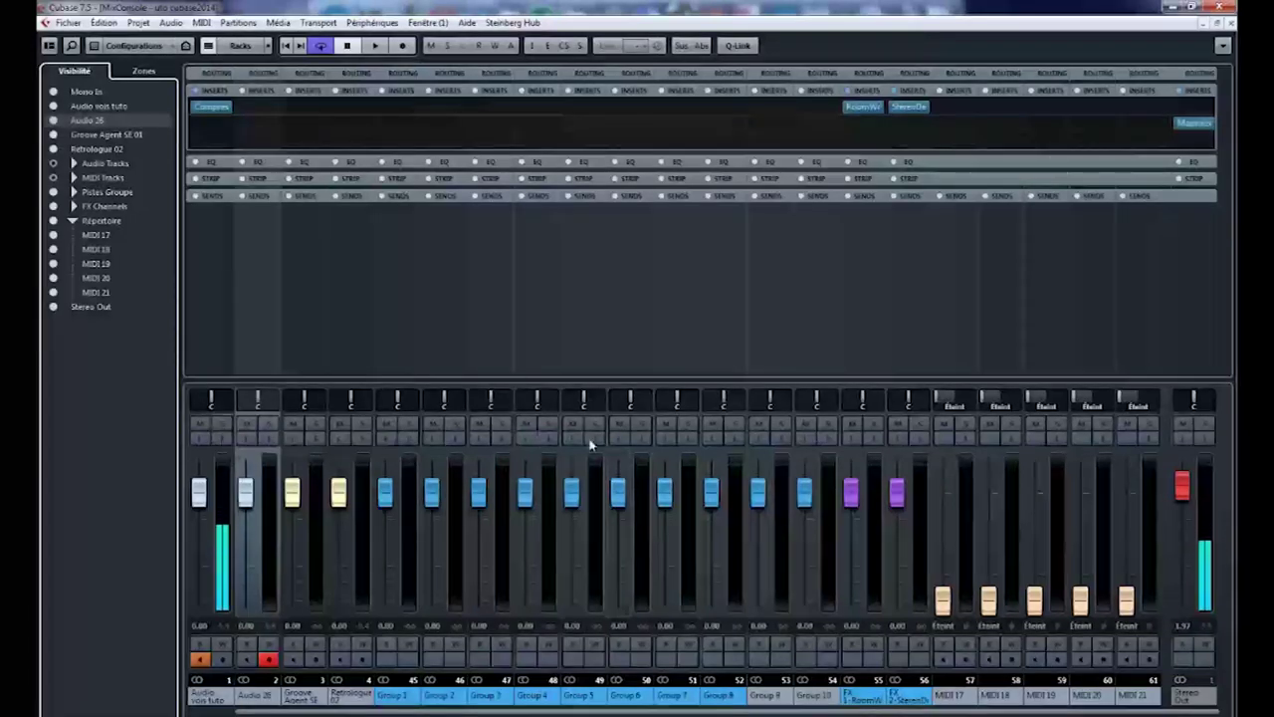
{"action": "left_click", "coordinate": [552, 438]}
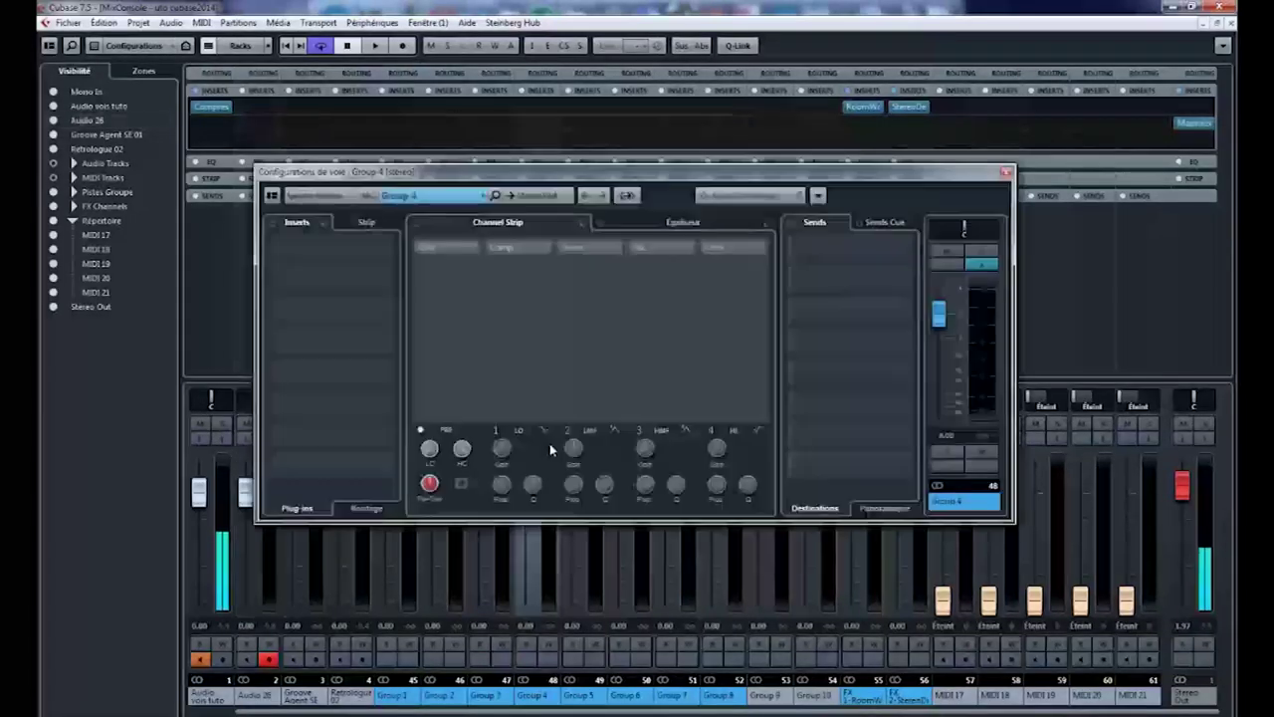
Load RoomWorks SE and REVelation from the Reverb category into the first two insert slots of Group 4
{"action": "left_click", "coordinate": [345, 257]}
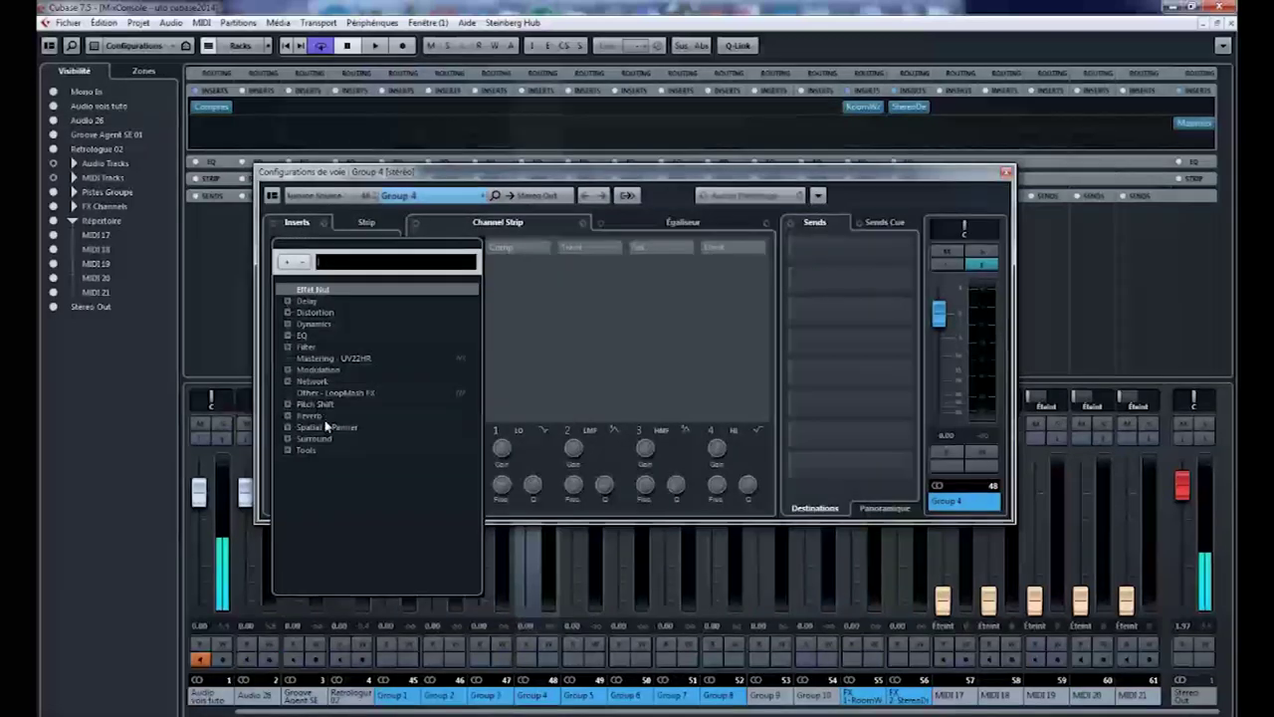
{"action": "left_click", "coordinate": [288, 416]}
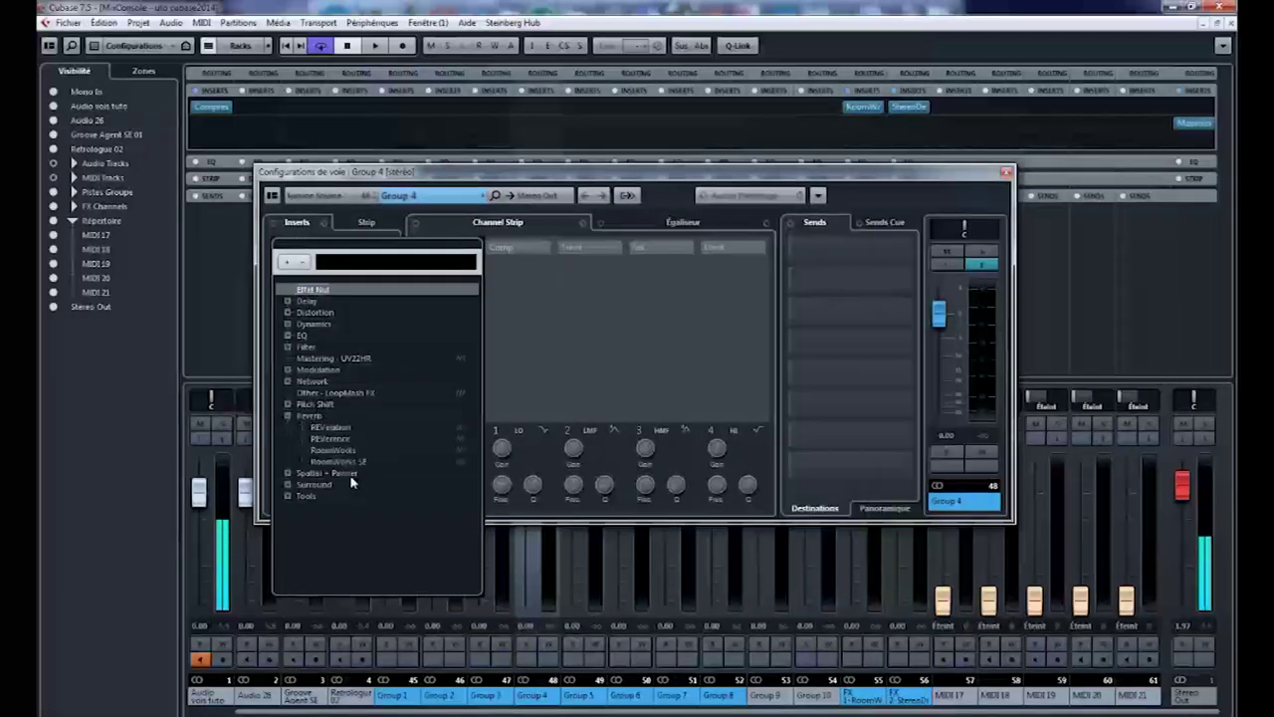
{"action": "left_click", "coordinate": [353, 461]}
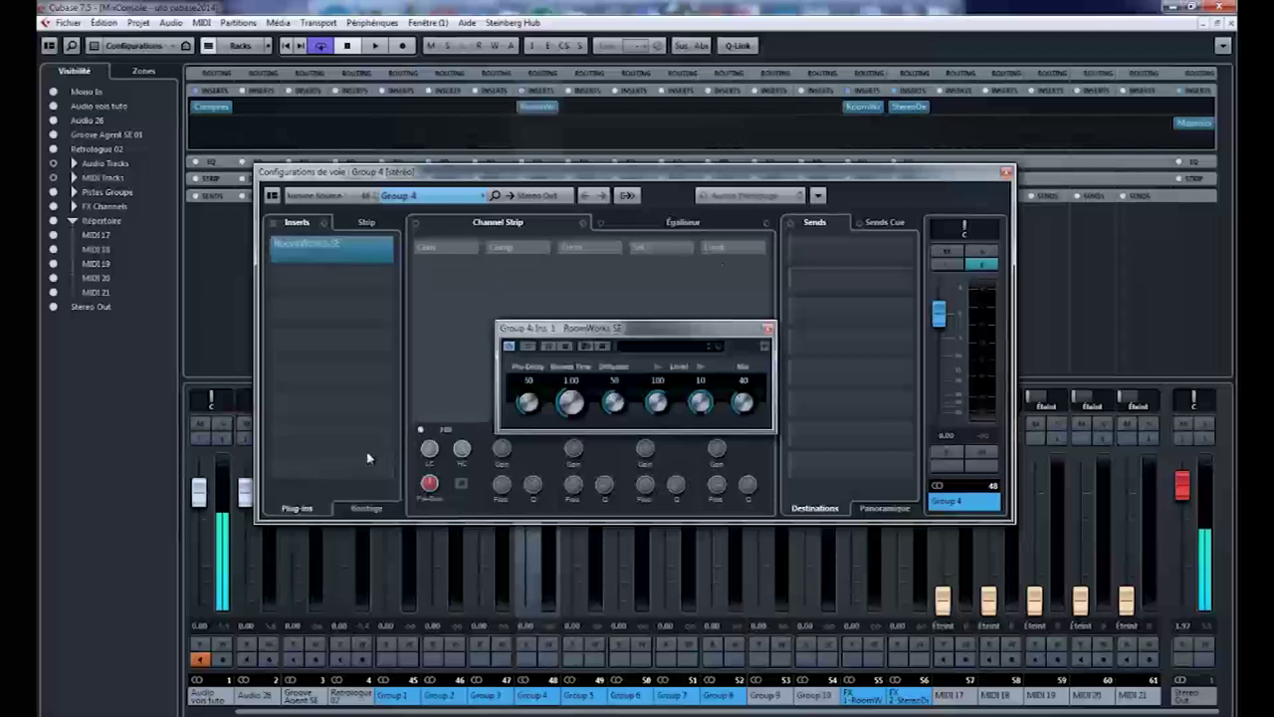
{"action": "left_click", "coordinate": [328, 265]}
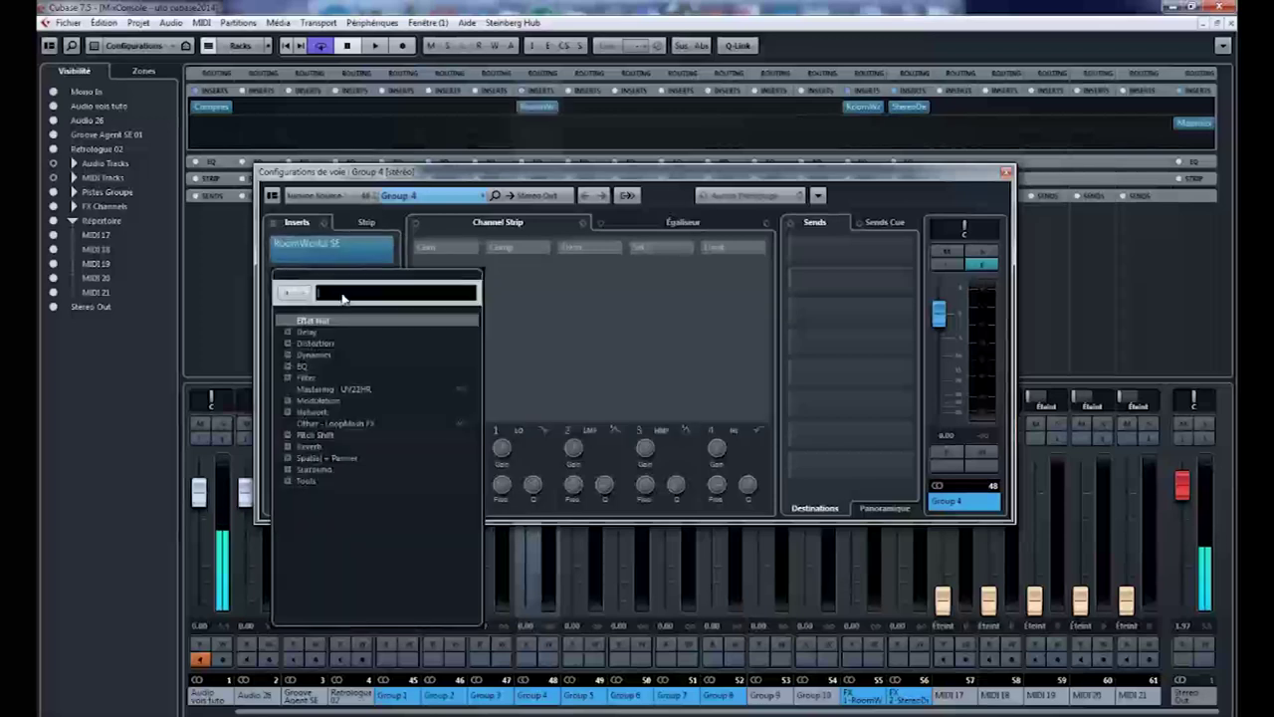
{"action": "left_click", "coordinate": [289, 446]}
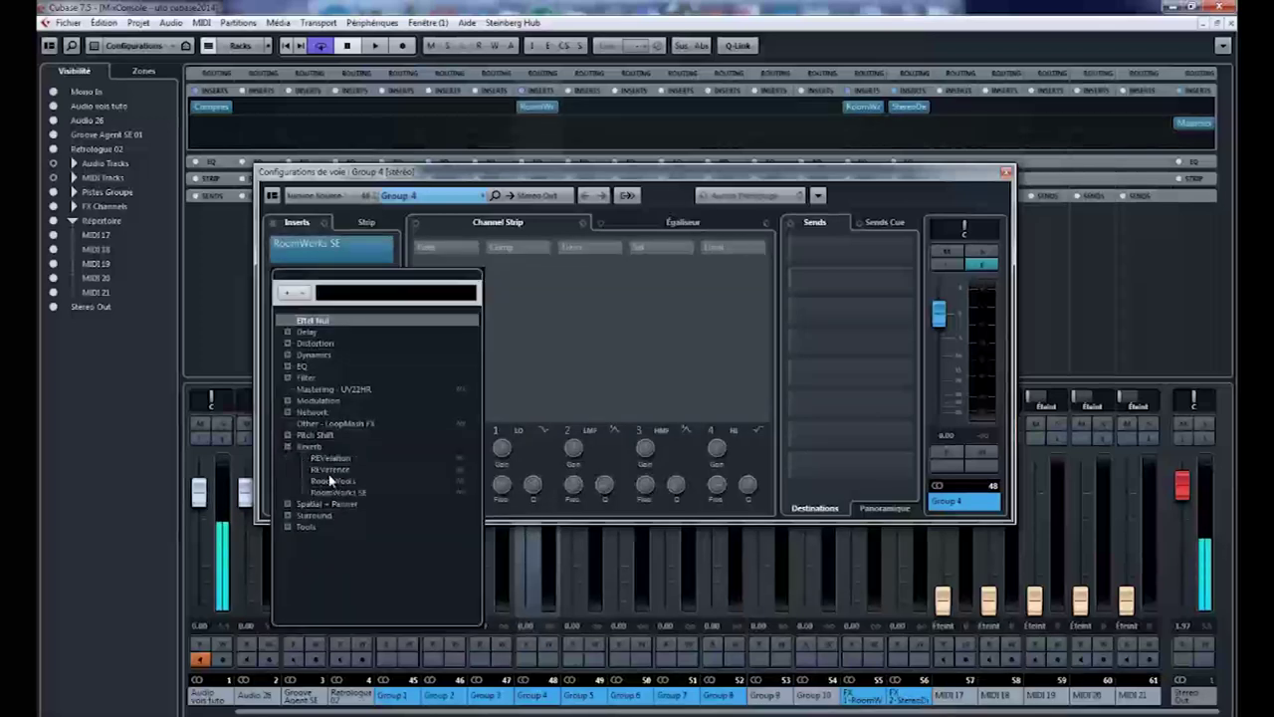
{"action": "left_click", "coordinate": [330, 458]}
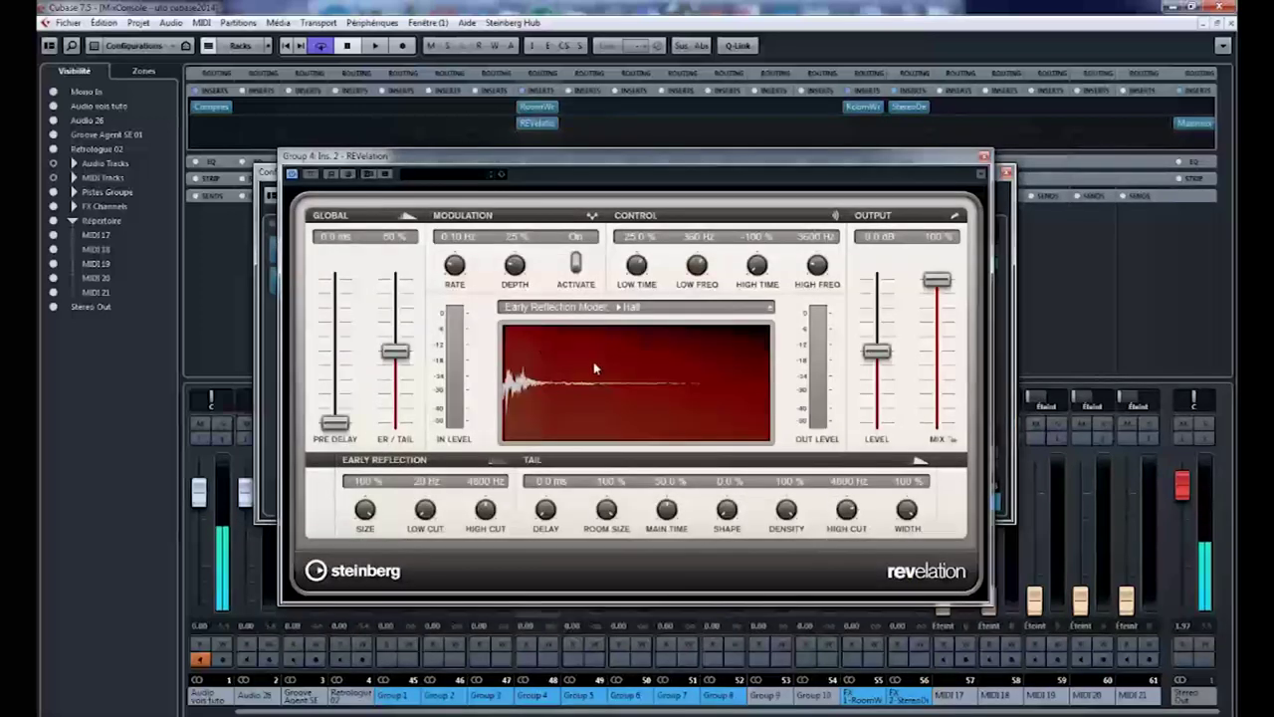
Load the Concert Hall Dark preset in REVelation and close the plug-in window
{"action": "left_click", "coordinate": [444, 177]}
{"action": "scroll", "coordinate": [473, 393], "scroll_direction": "down", "scroll_amount": 6}
{"action": "left_click", "coordinate": [457, 353]}
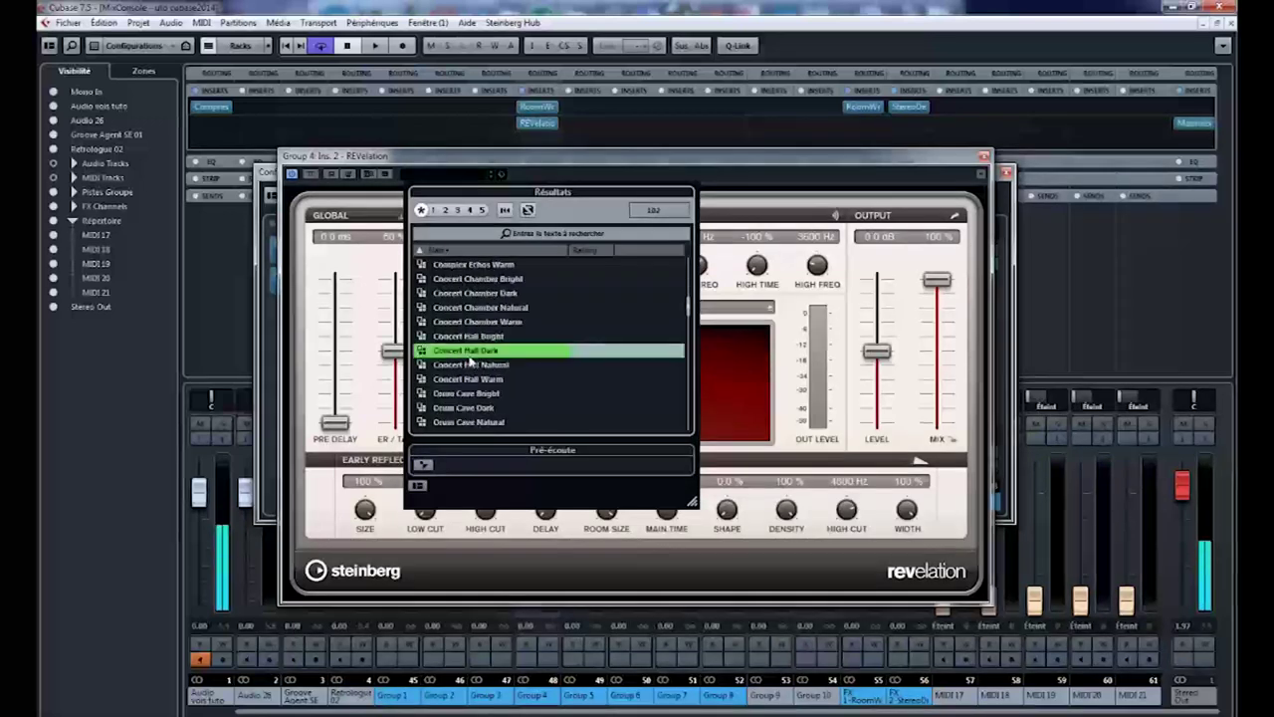
{"action": "left_click", "coordinate": [740, 160]}
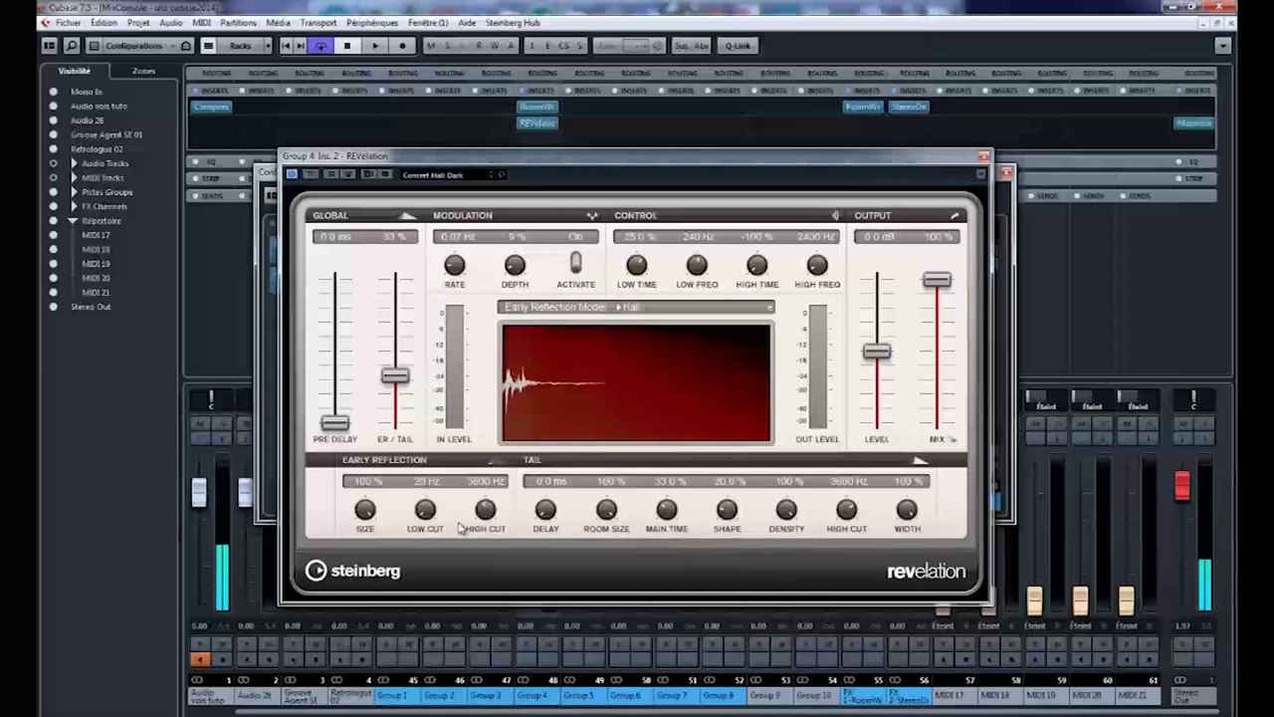
{"action": "left_click", "coordinate": [983, 156]}
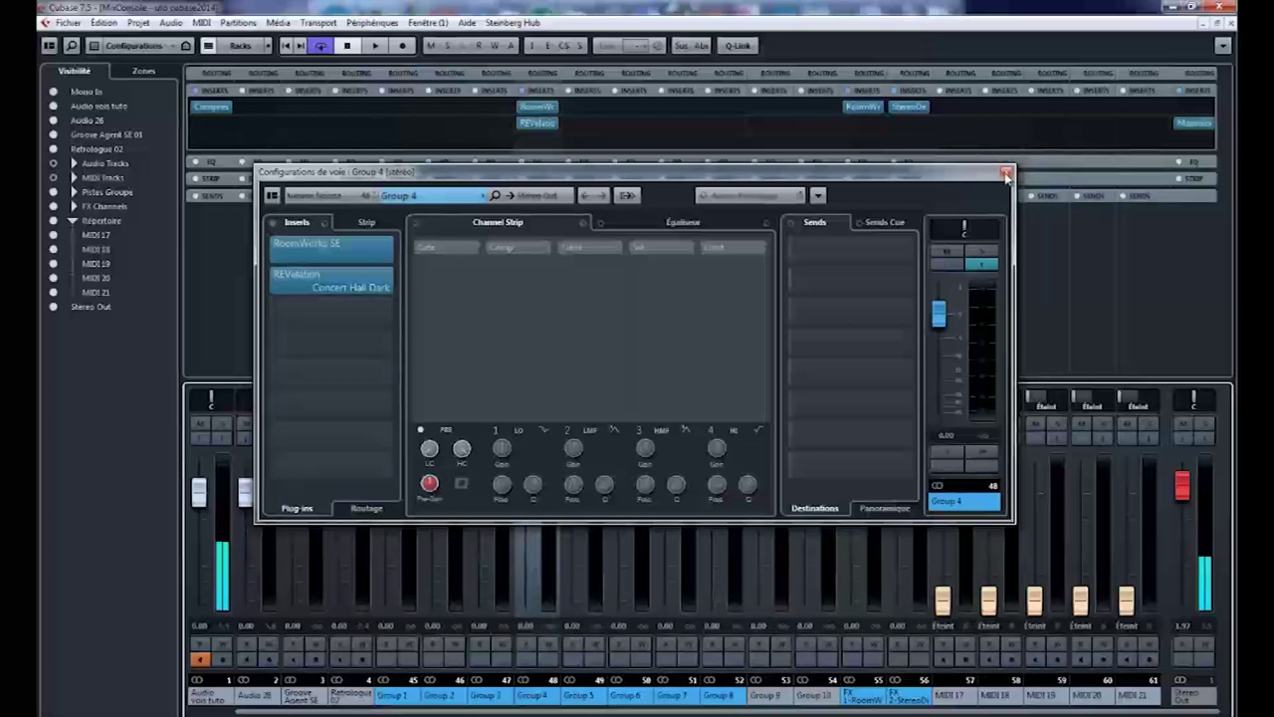
Search the plug-ins for "loo" and load LoopMash FX into Group 4's third insert slot
{"action": "left_click", "coordinate": [292, 308]}
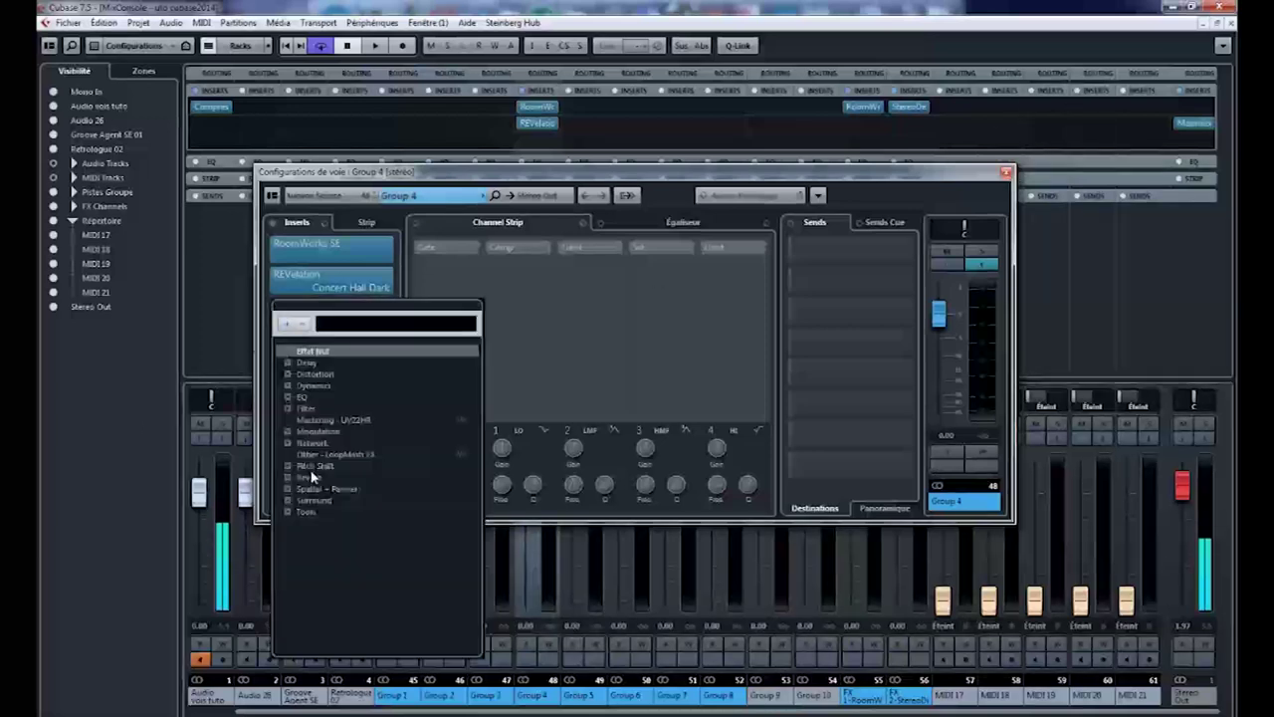
{"action": "type", "text": "loo"}
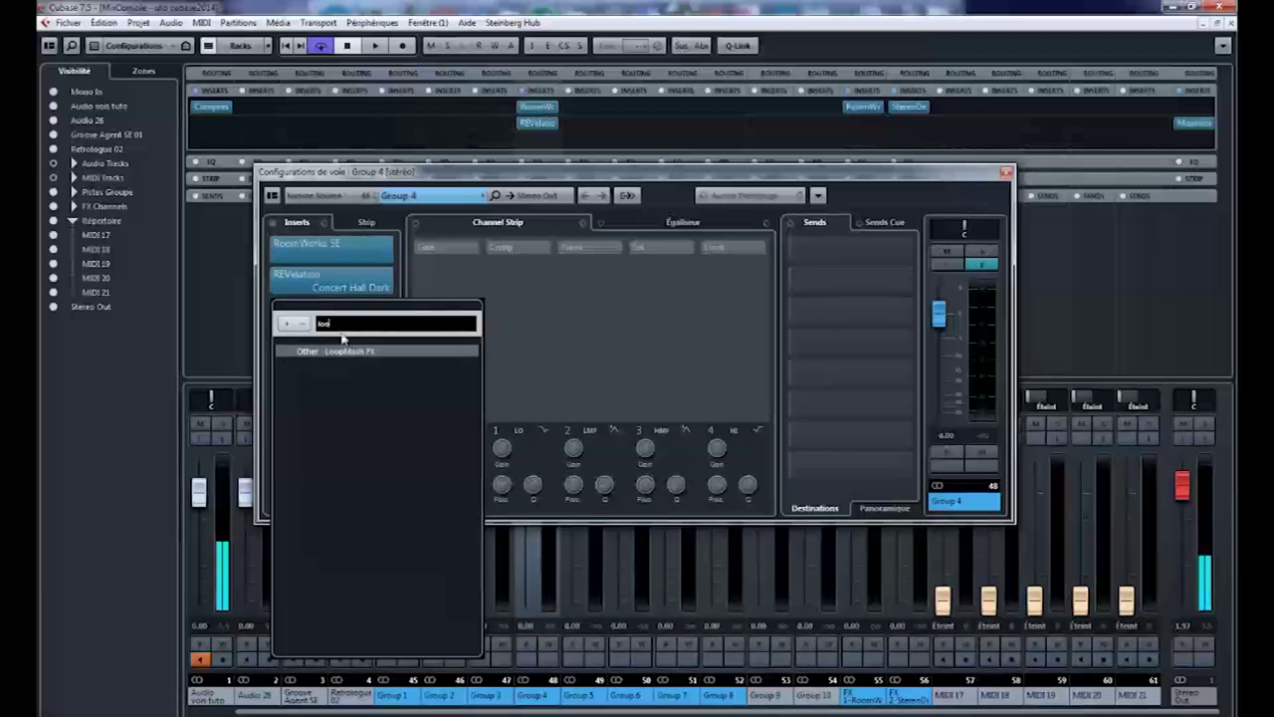
{"action": "left_click", "coordinate": [336, 353]}
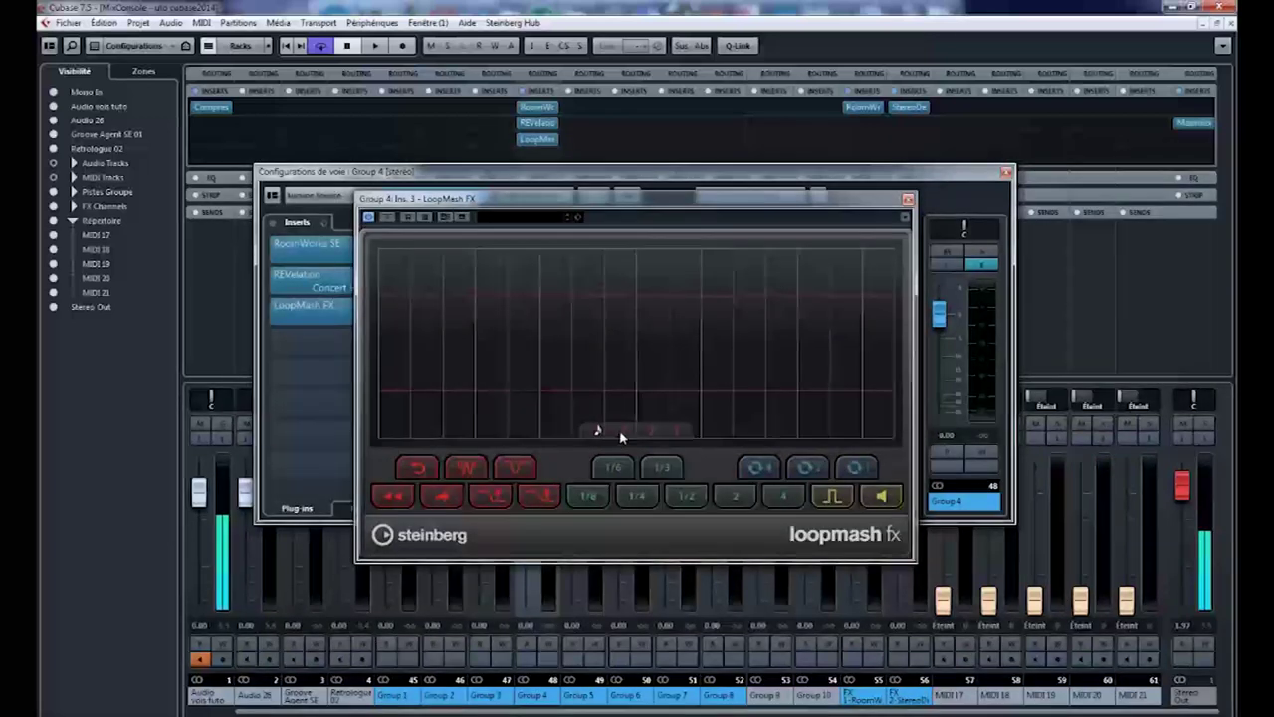
Set the LoopMash FX step resolution to quarter notes, and close the open plug-in and channel settings windows
{"action": "left_click_drag", "start_coordinate": [623, 436], "coordinate": [657, 439]}
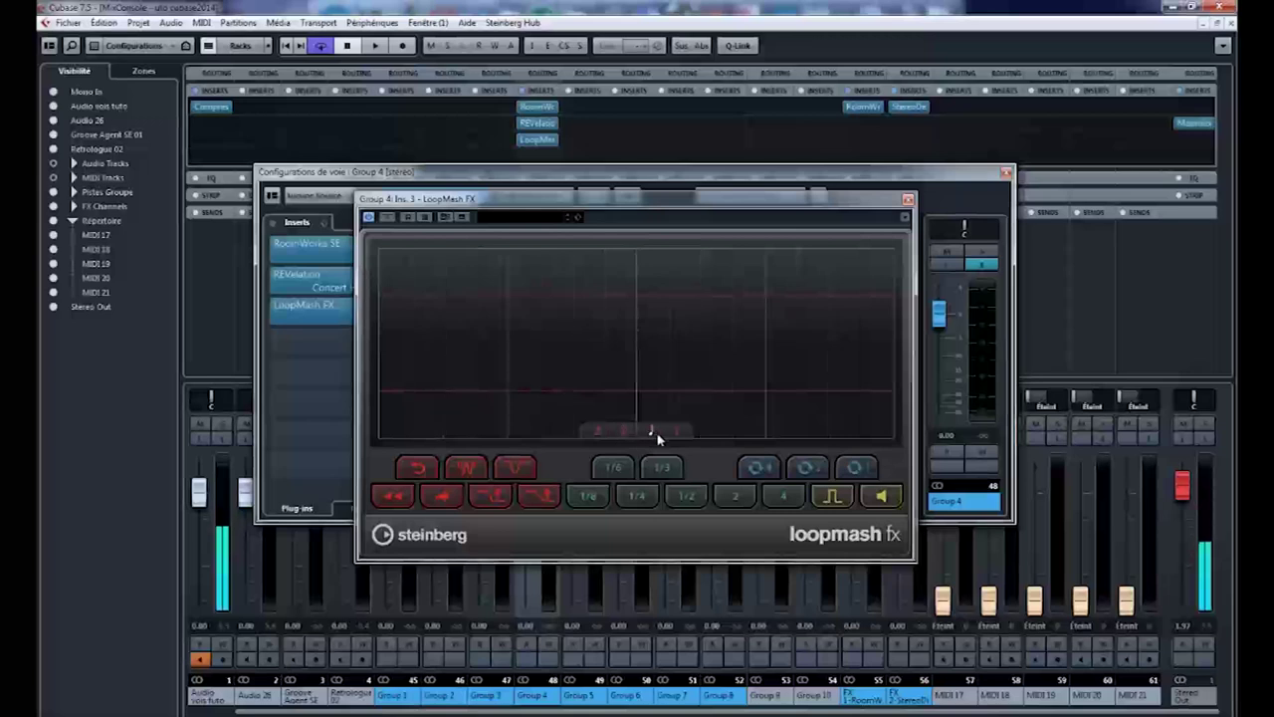
{"action": "left_click", "coordinate": [677, 434]}
{"action": "left_click", "coordinate": [650, 434]}
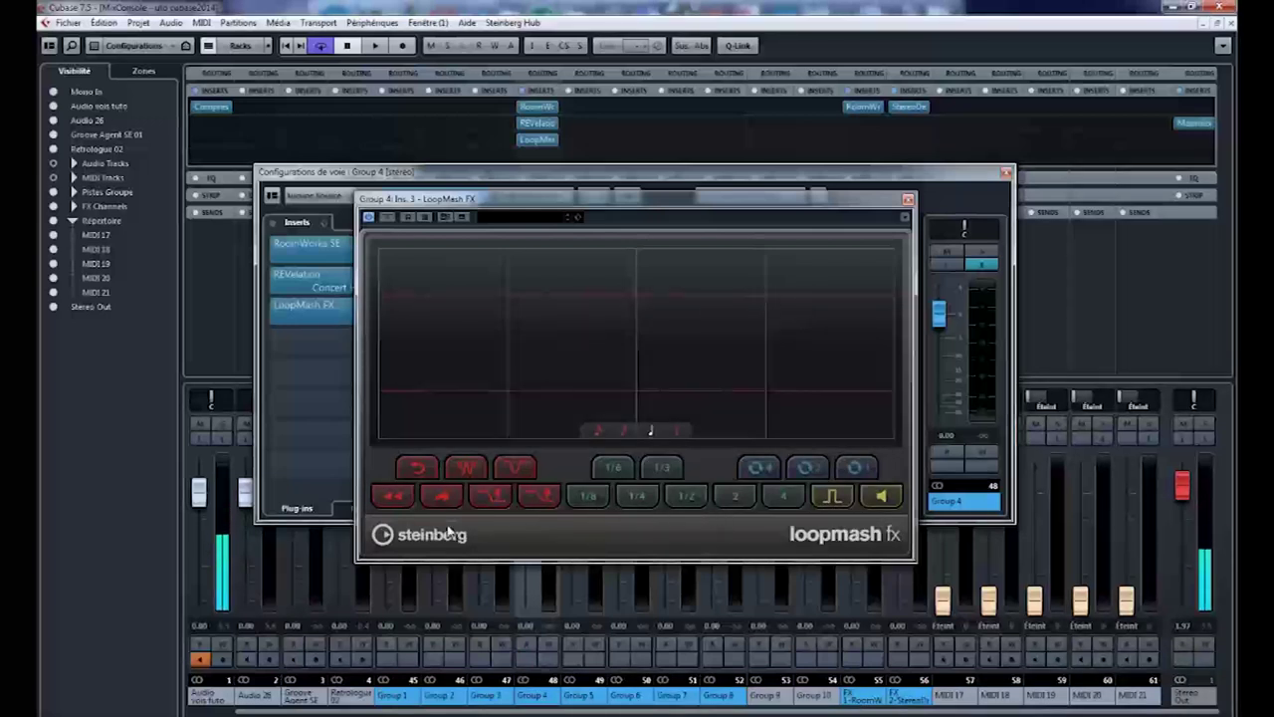
{"action": "left_click", "coordinate": [392, 497]}
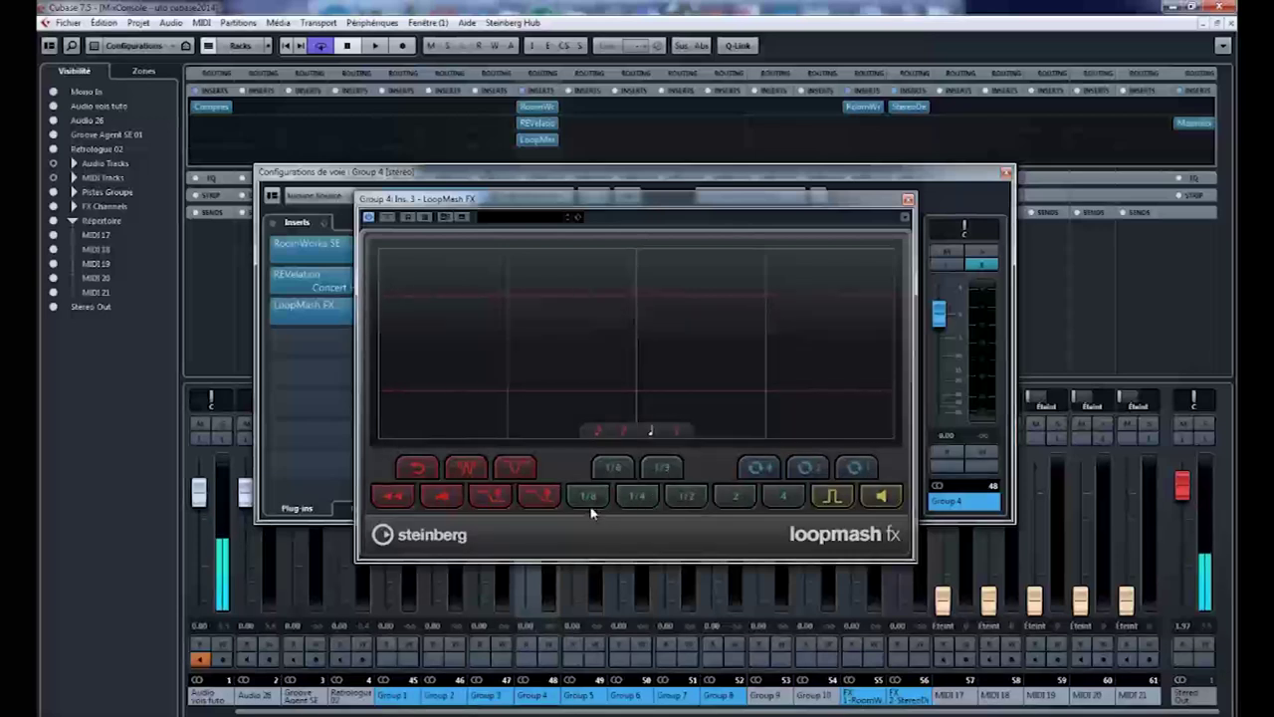
{"action": "left_click", "coordinate": [907, 202]}
{"action": "left_click", "coordinate": [1007, 174]}
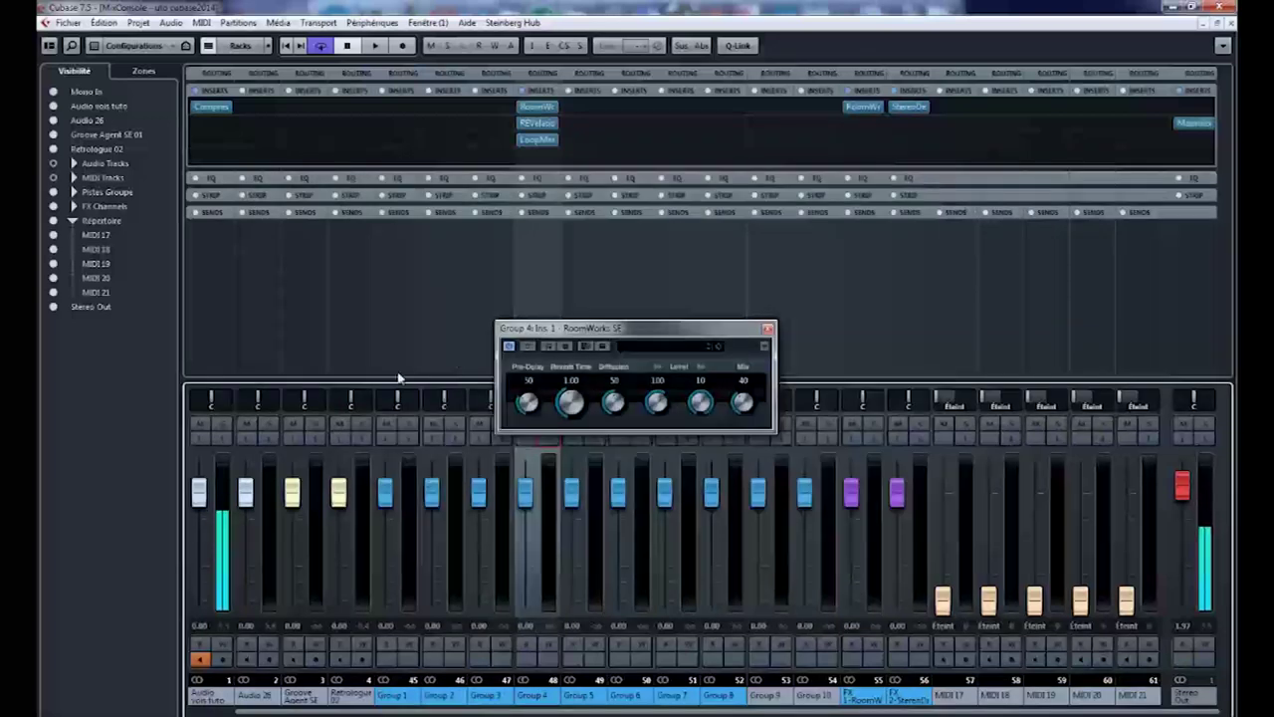
{"action": "left_click", "coordinate": [766, 332]}
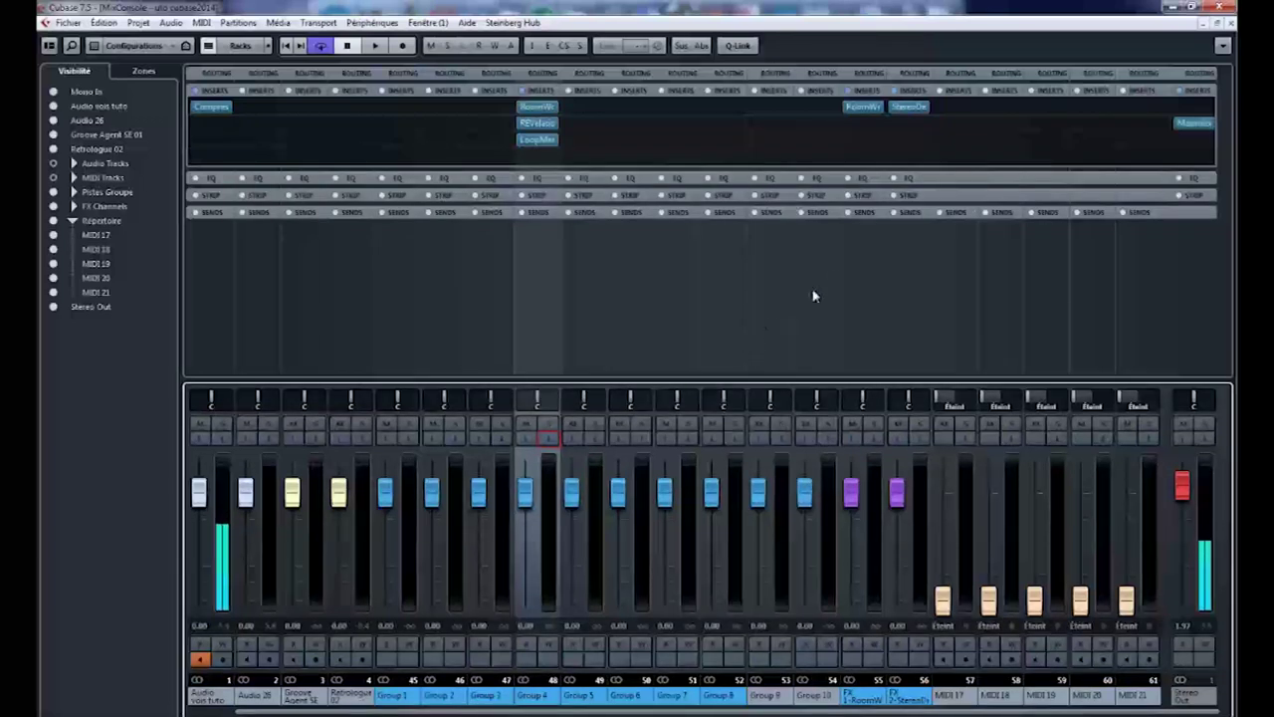
Show the MixConsole's channel zones, and display the track visibility list in the project window
{"action": "left_click", "coordinate": [144, 71]}
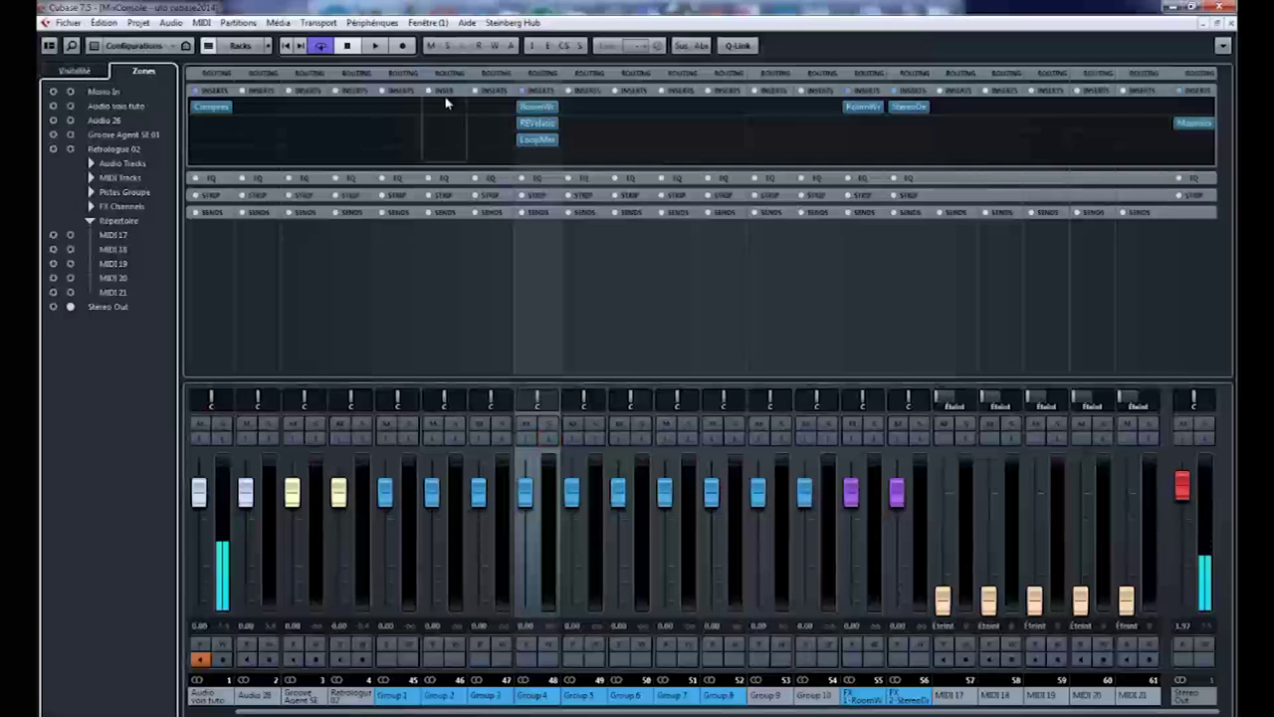
{"action": "key", "text": "F3"}
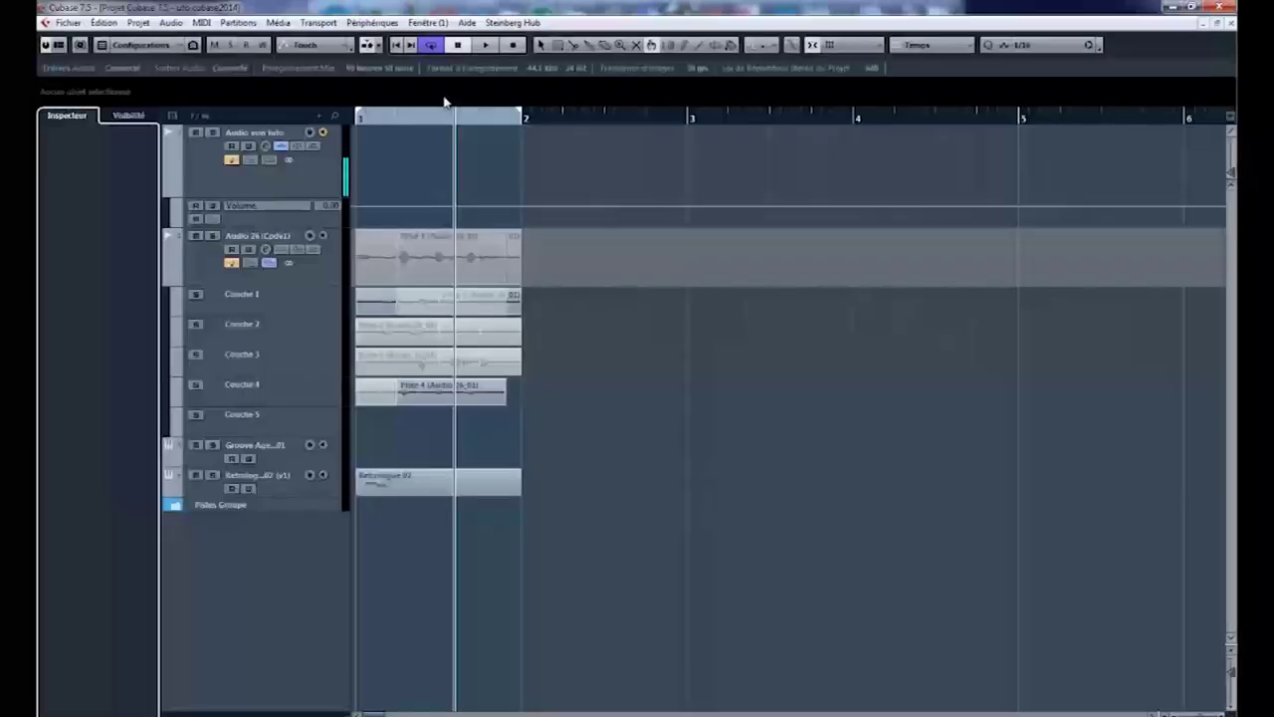
{"action": "left_click", "coordinate": [131, 115]}
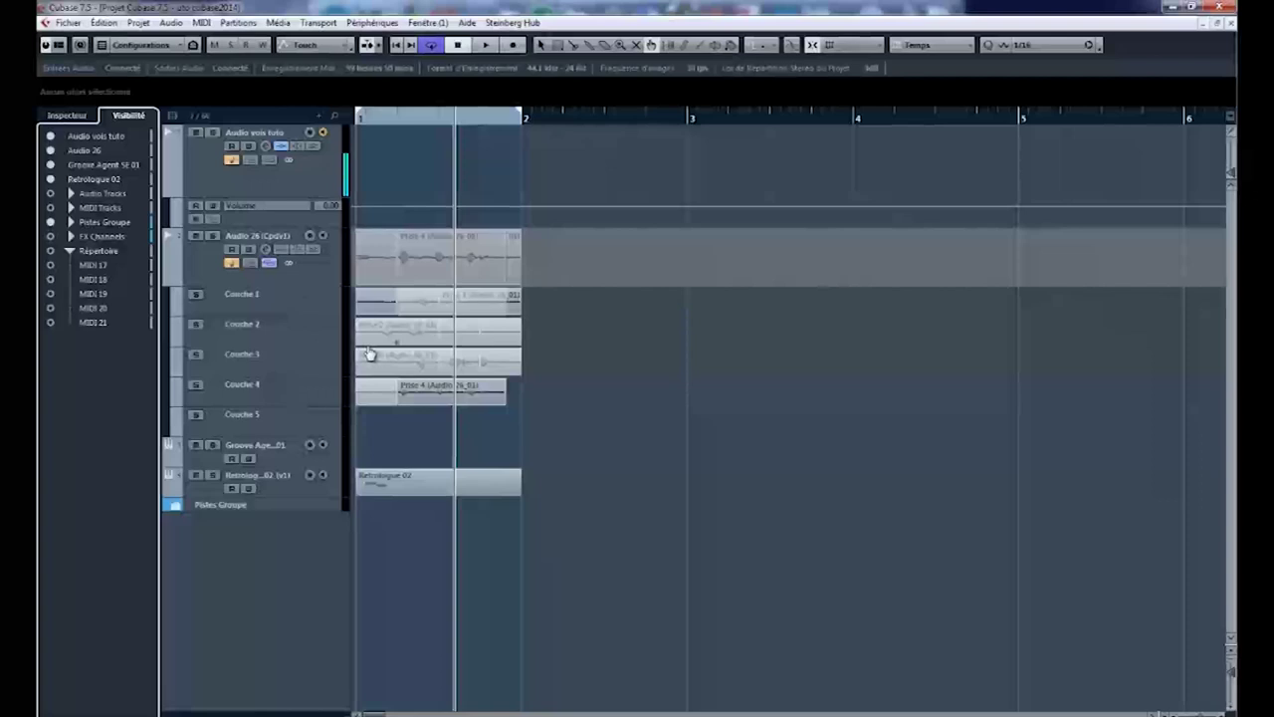
Open the VST Instruments rack clear of the tracks and look over its available rack instruments and quick controls display
{"action": "key", "text": "F11"}
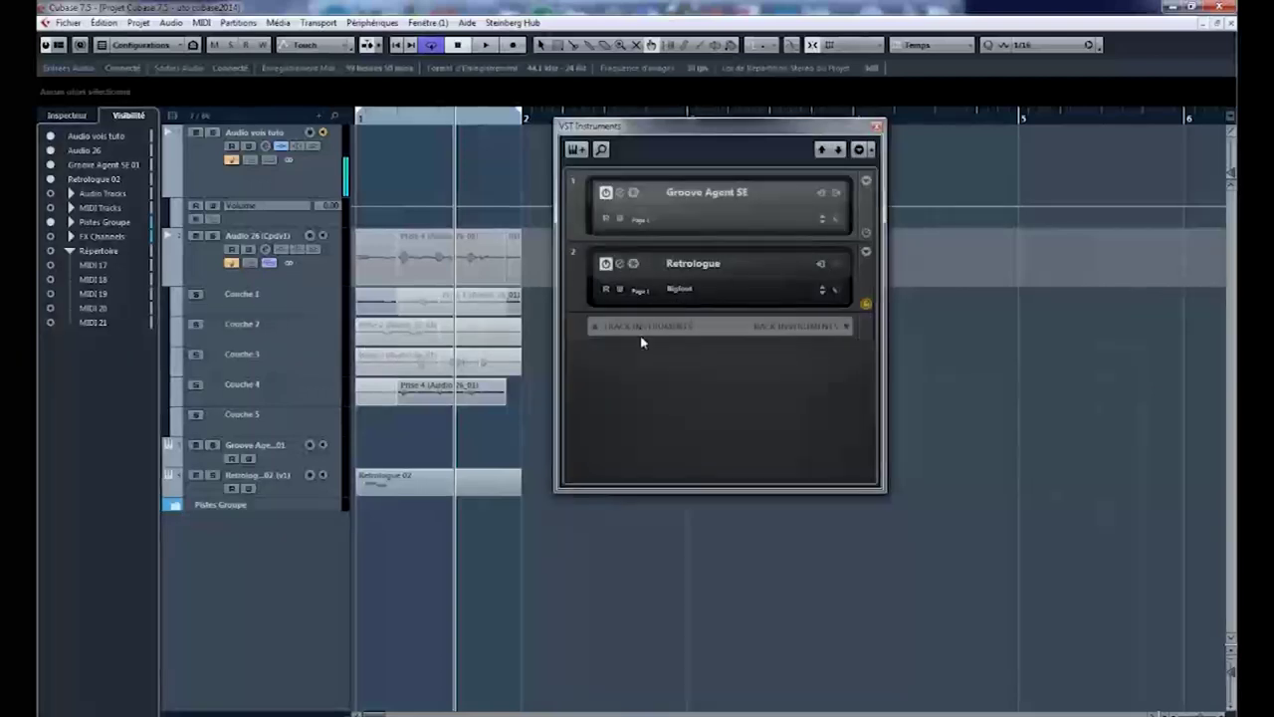
{"action": "left_click_drag", "start_coordinate": [727, 132], "coordinate": [885, 146]}
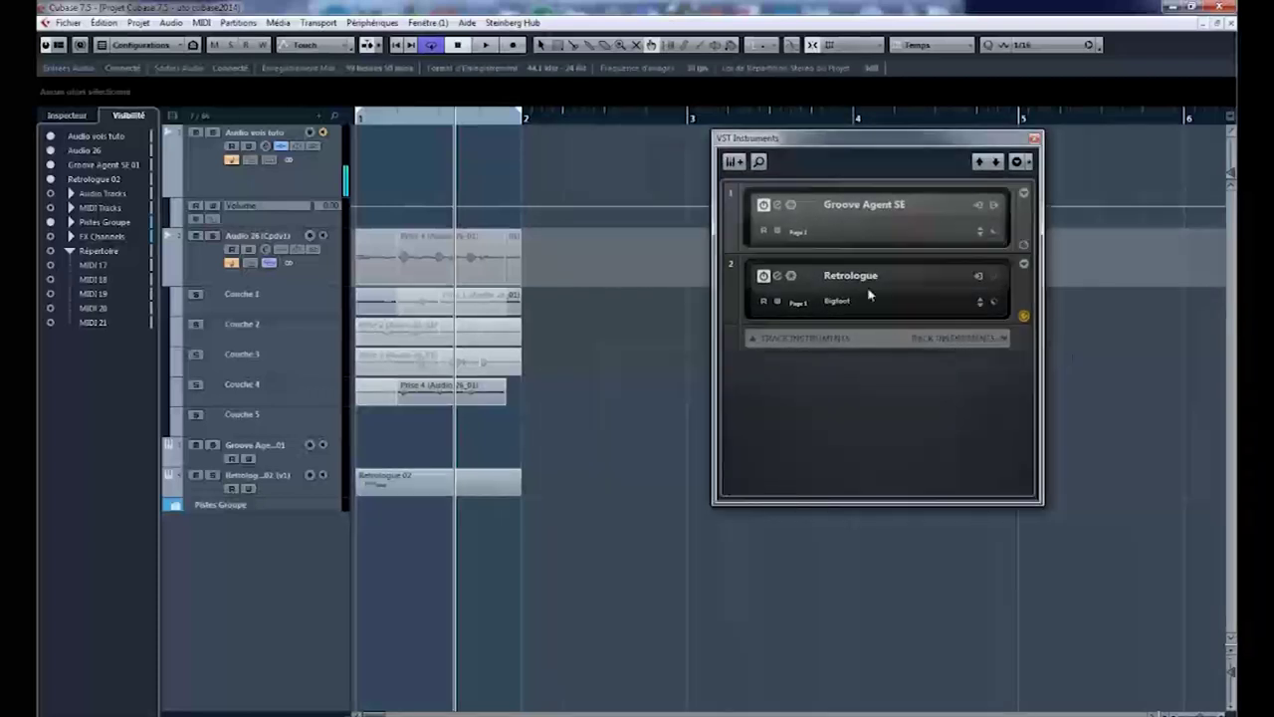
{"action": "left_click", "coordinate": [952, 340]}
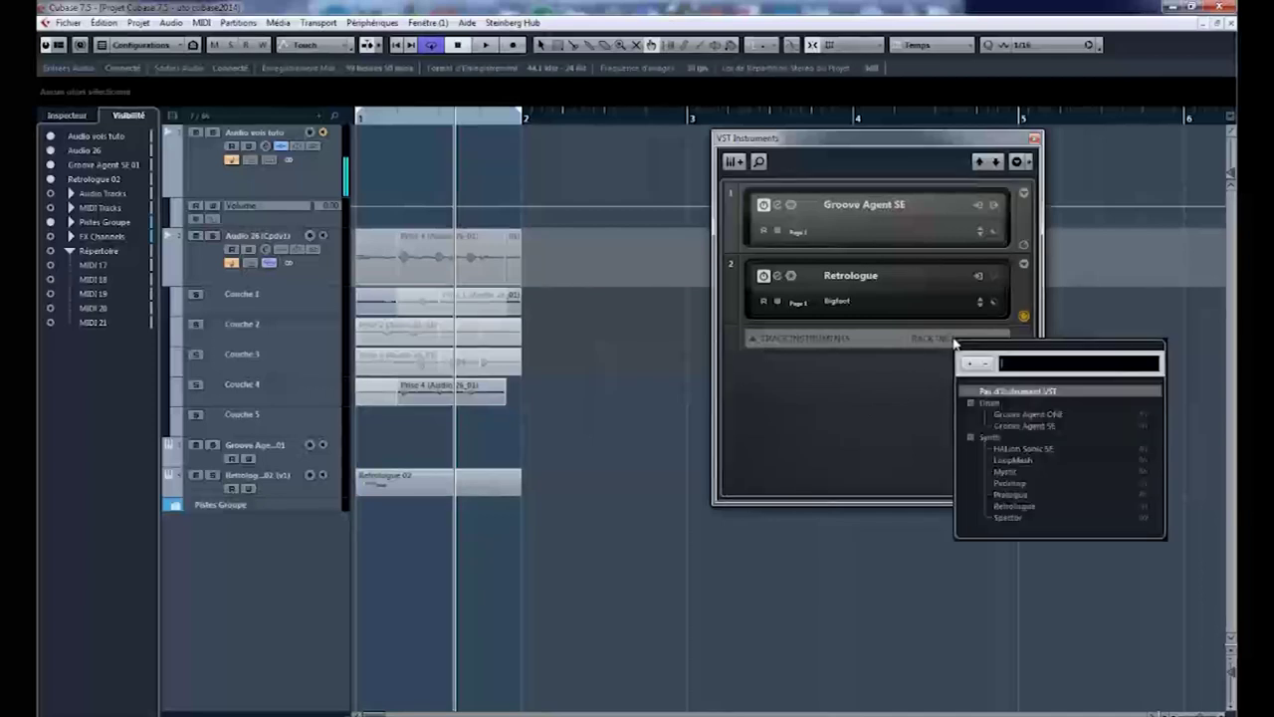
{"action": "left_click", "coordinate": [900, 390]}
{"action": "left_click", "coordinate": [951, 340]}
{"action": "left_click", "coordinate": [919, 390]}
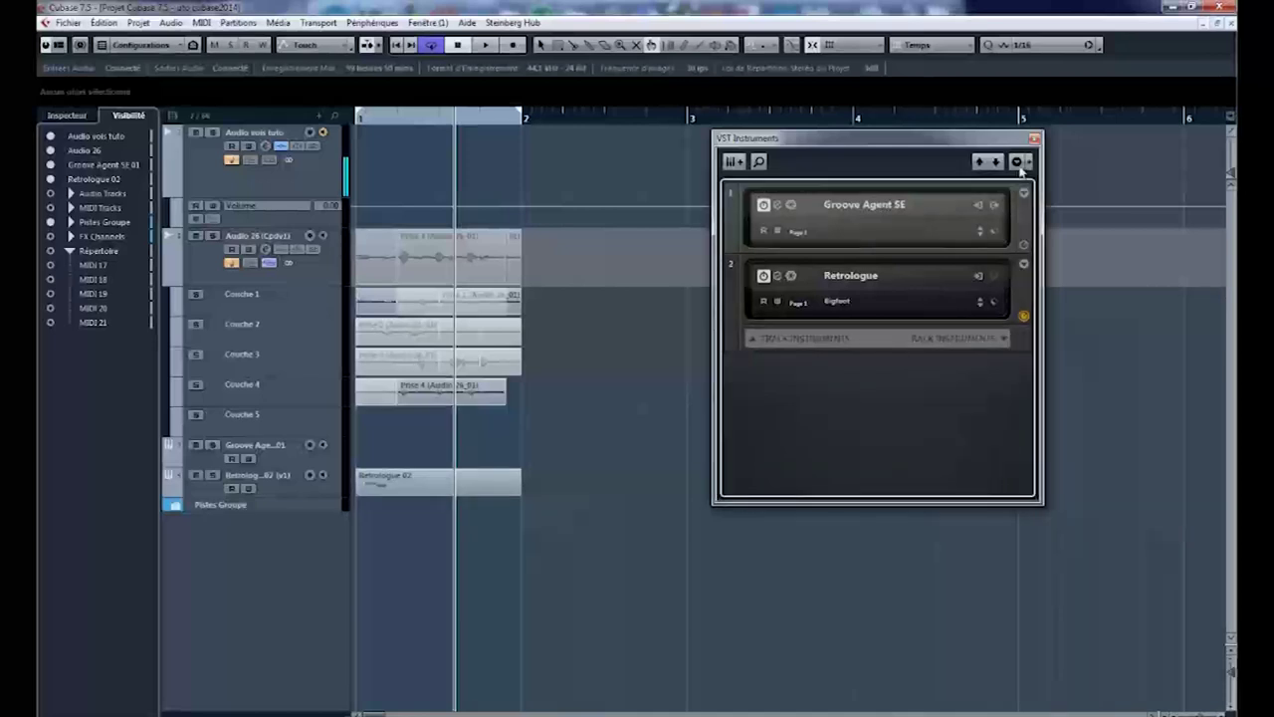
{"action": "left_click", "coordinate": [1017, 162]}
{"action": "left_click", "coordinate": [1019, 163]}
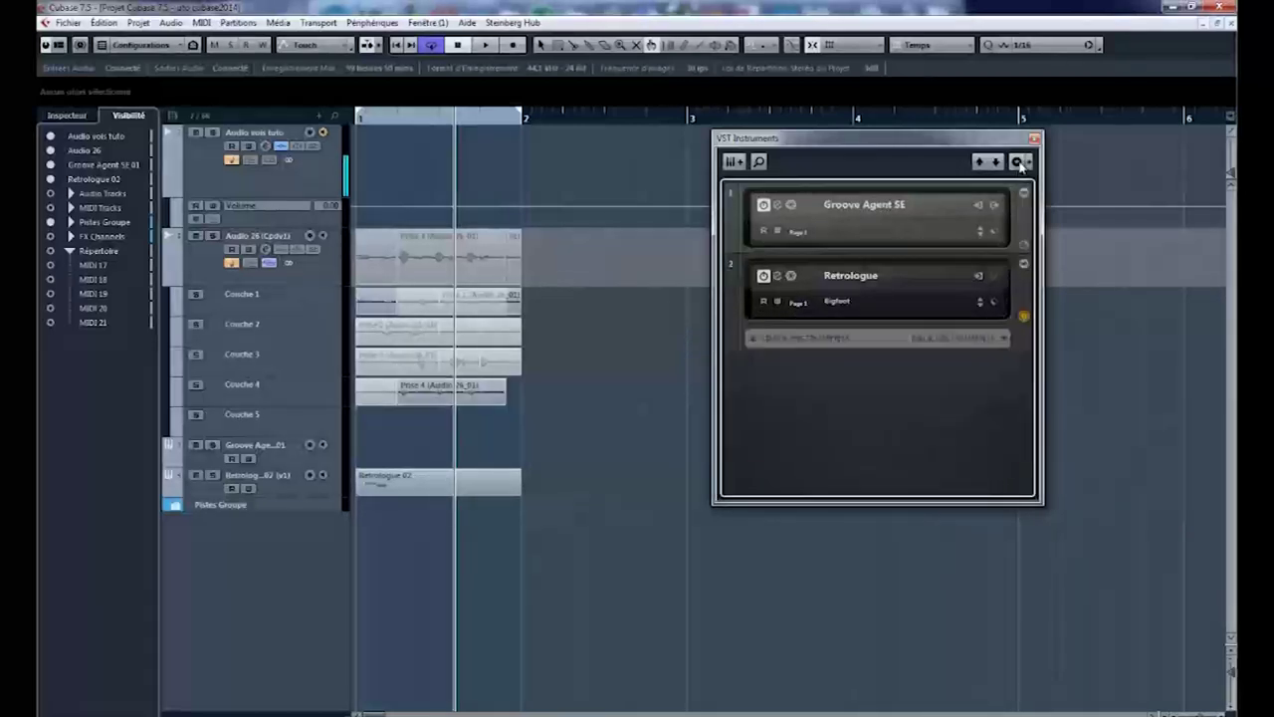
Add one instrument track with Padshop from the VST Instruments rack
{"action": "left_click", "coordinate": [800, 343]}
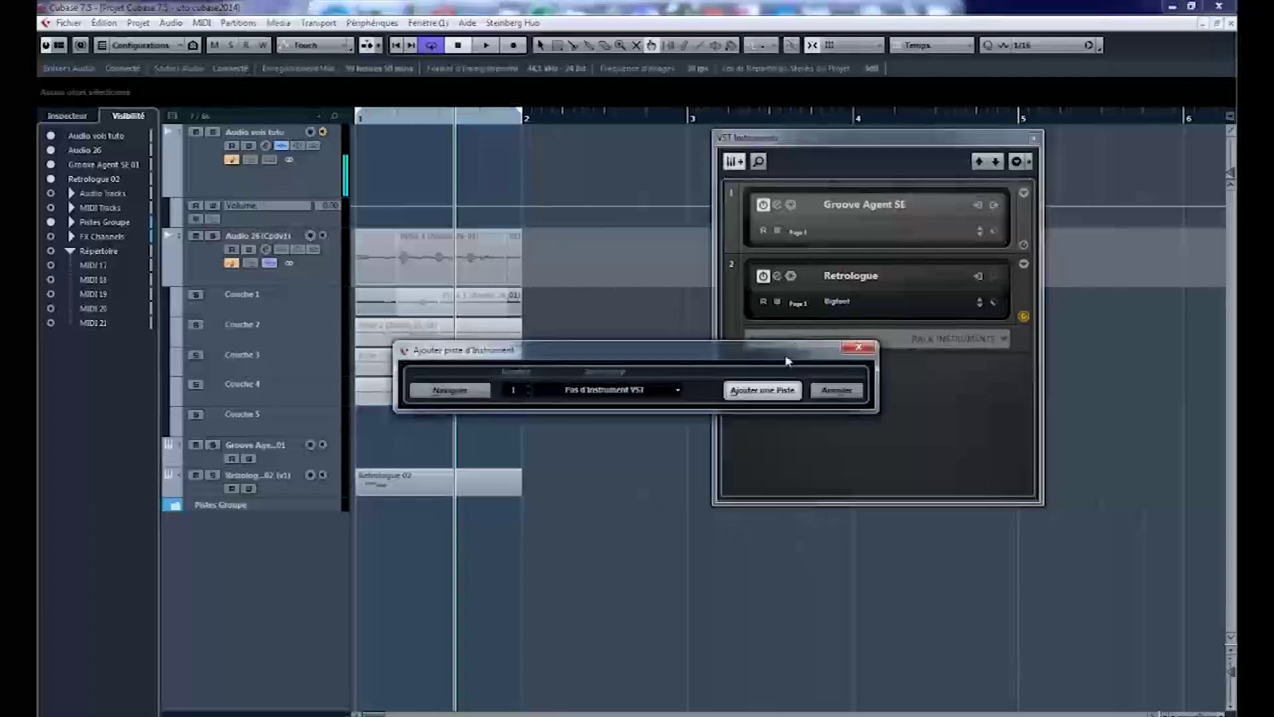
{"action": "left_click", "coordinate": [679, 390]}
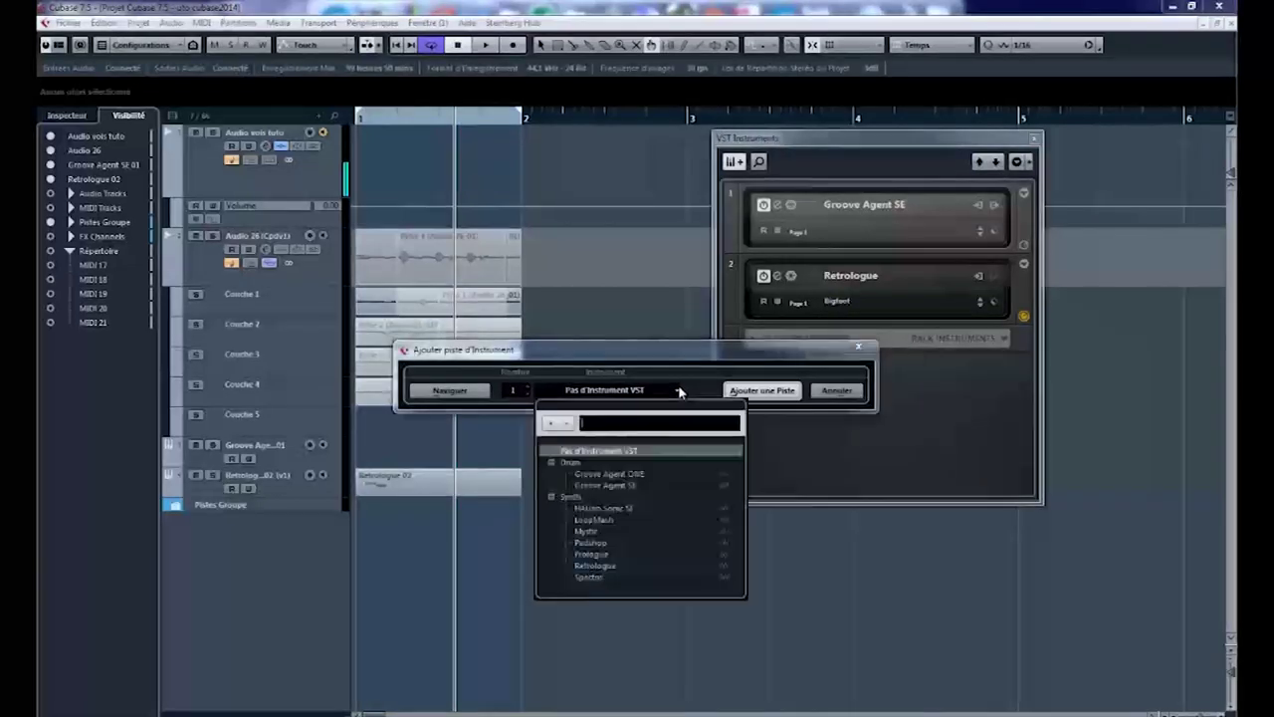
{"action": "left_click", "coordinate": [591, 543]}
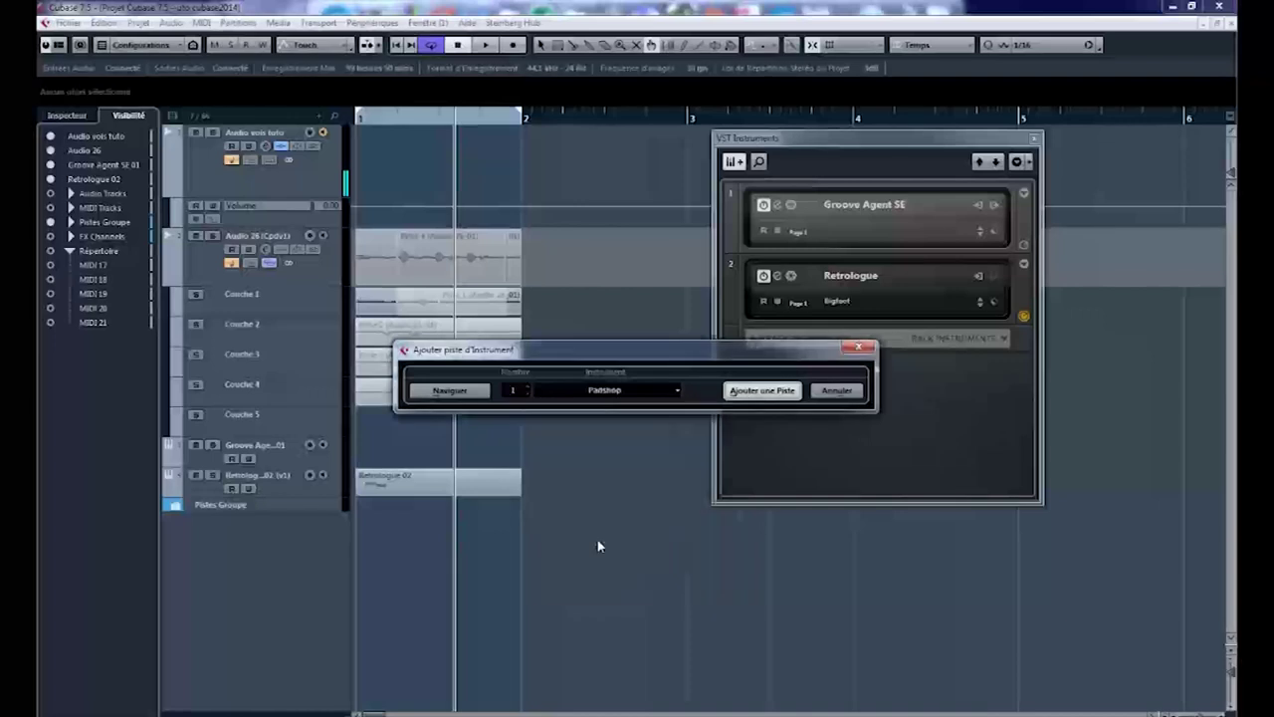
{"action": "left_click", "coordinate": [782, 392]}
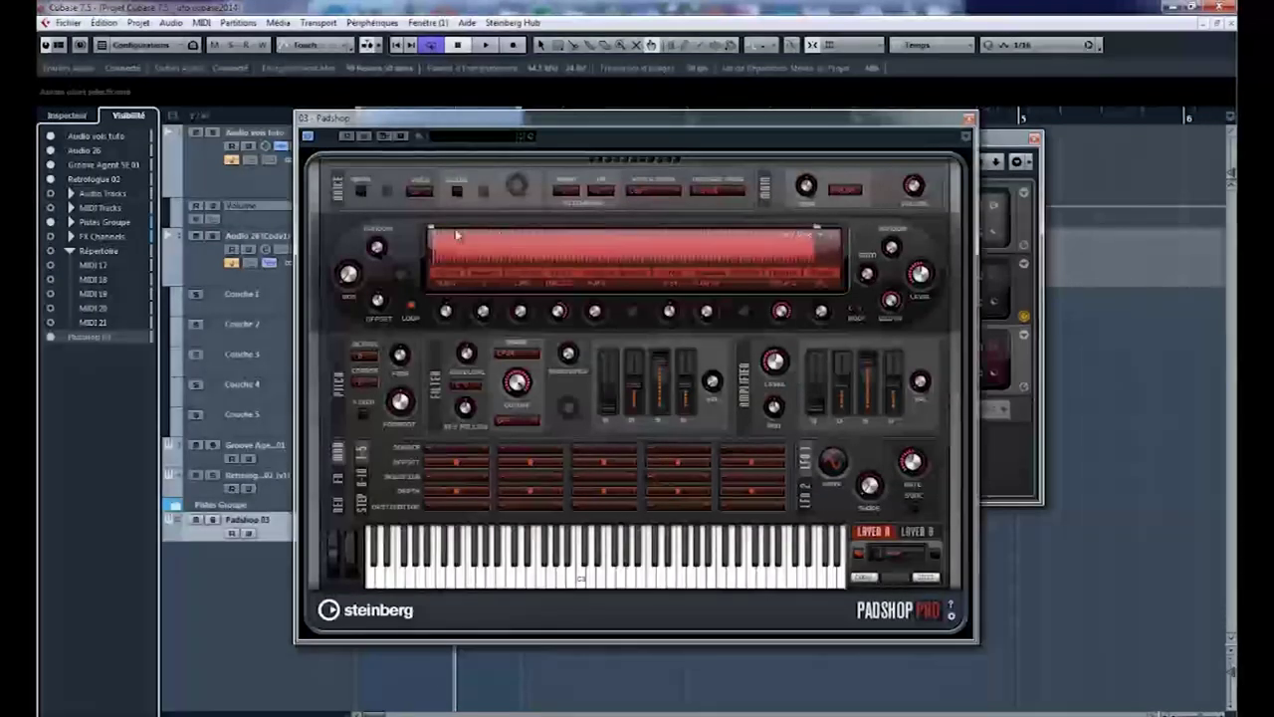
Move the Padshop window clear of the track list and show the Padshop 03 track's Inspector
{"action": "left_click_drag", "start_coordinate": [714, 119], "coordinate": [830, 217]}
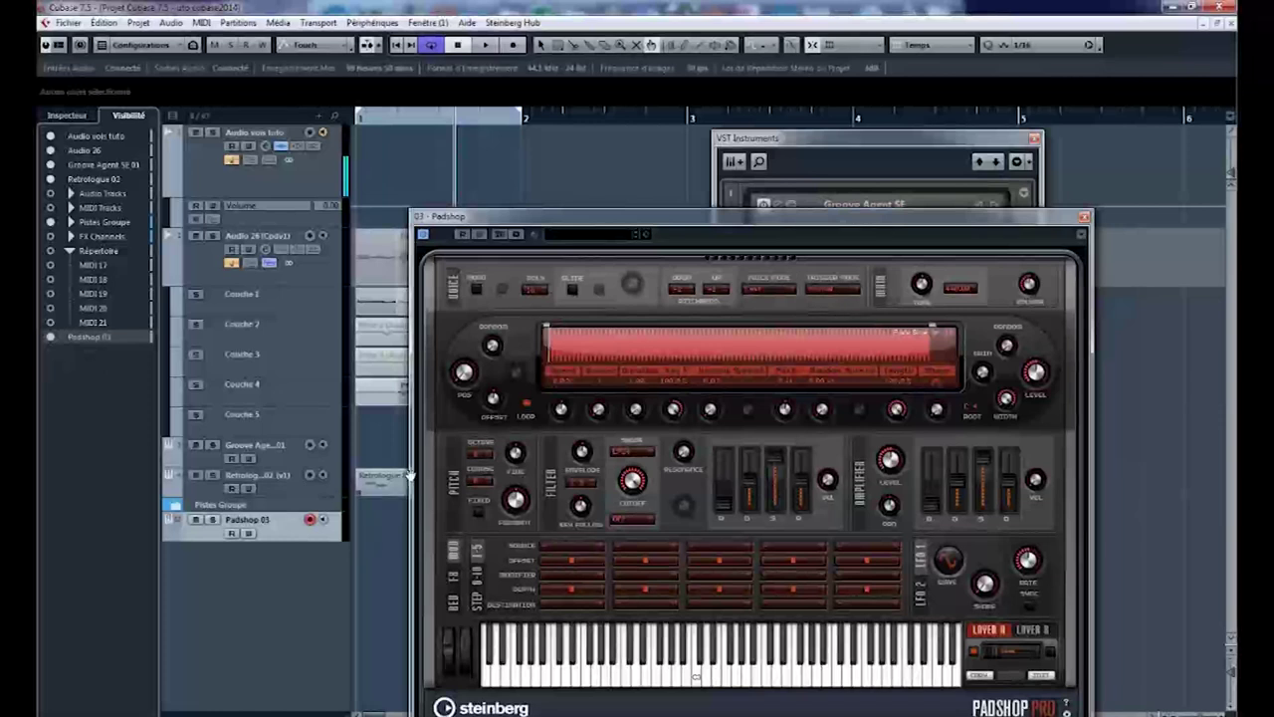
{"action": "left_click_drag", "start_coordinate": [657, 216], "coordinate": [822, 207]}
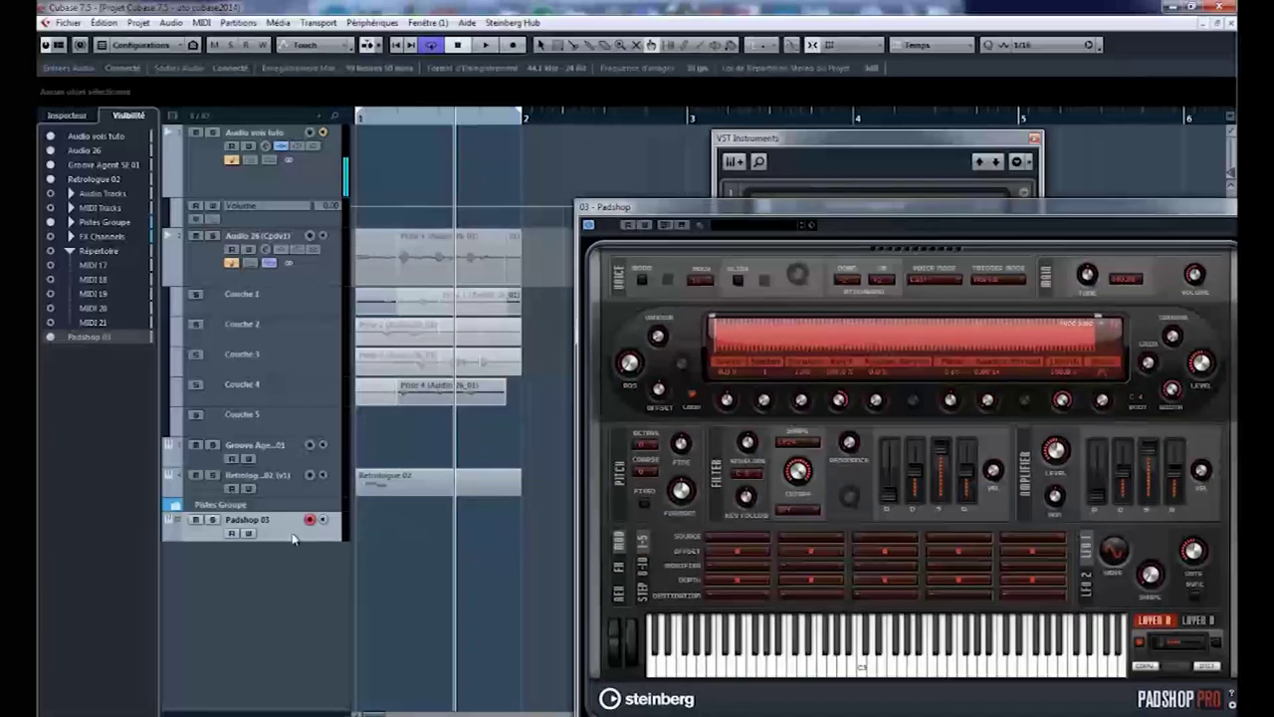
{"action": "left_click", "coordinate": [70, 116]}
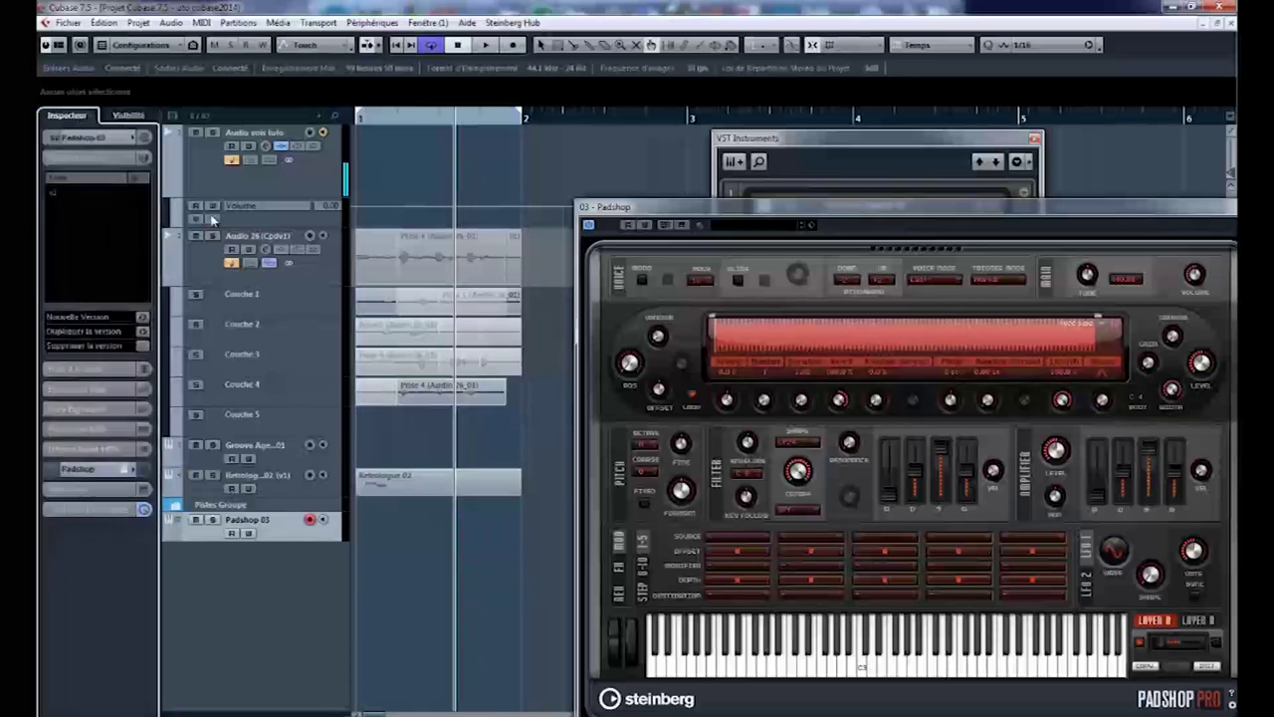
In the MixConsole, lock the Padshop 03 channel to the right zone and release Stereo Out from it
{"action": "key", "text": "F3"}
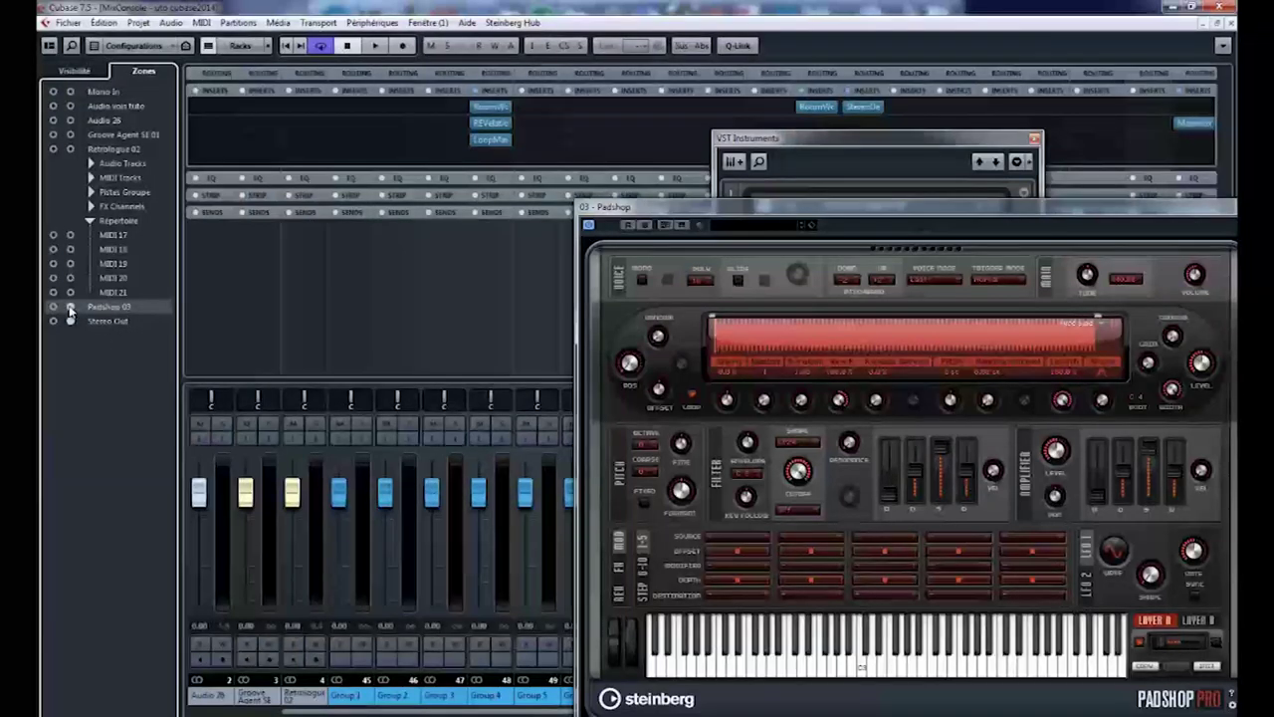
{"action": "left_click_drag", "start_coordinate": [845, 217], "coordinate": [305, 117]}
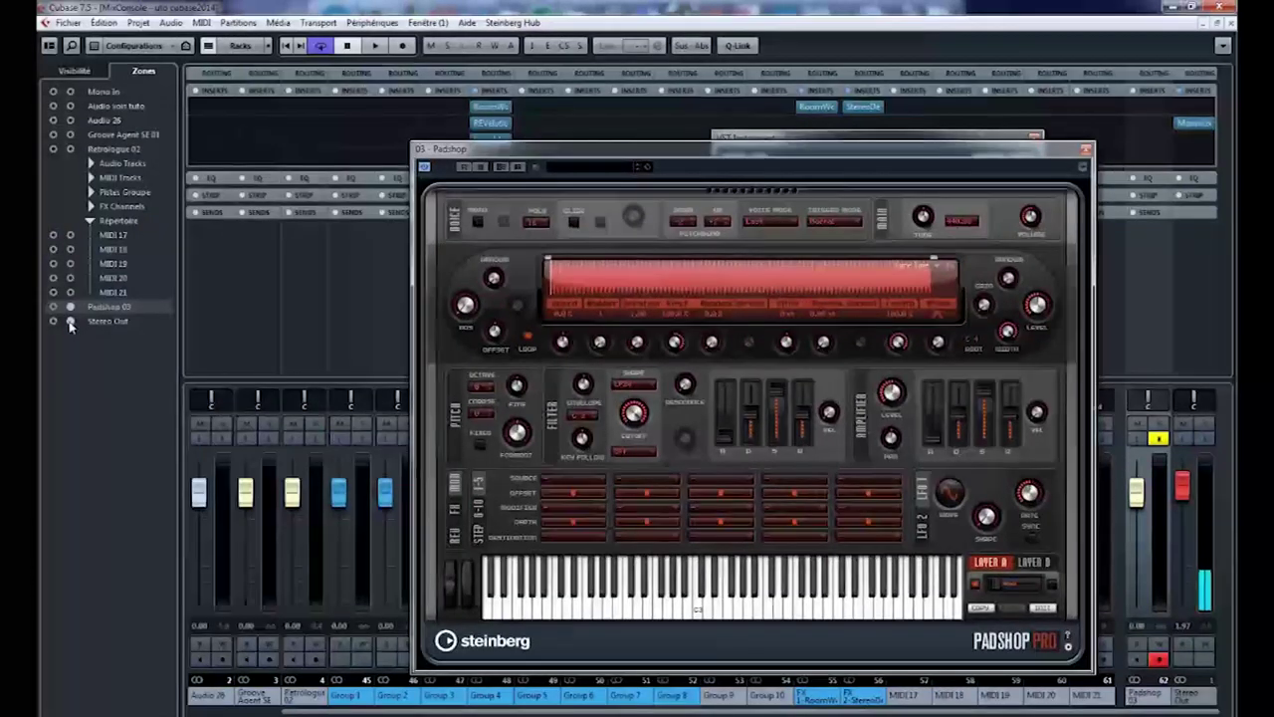
{"action": "left_click", "coordinate": [70, 323]}
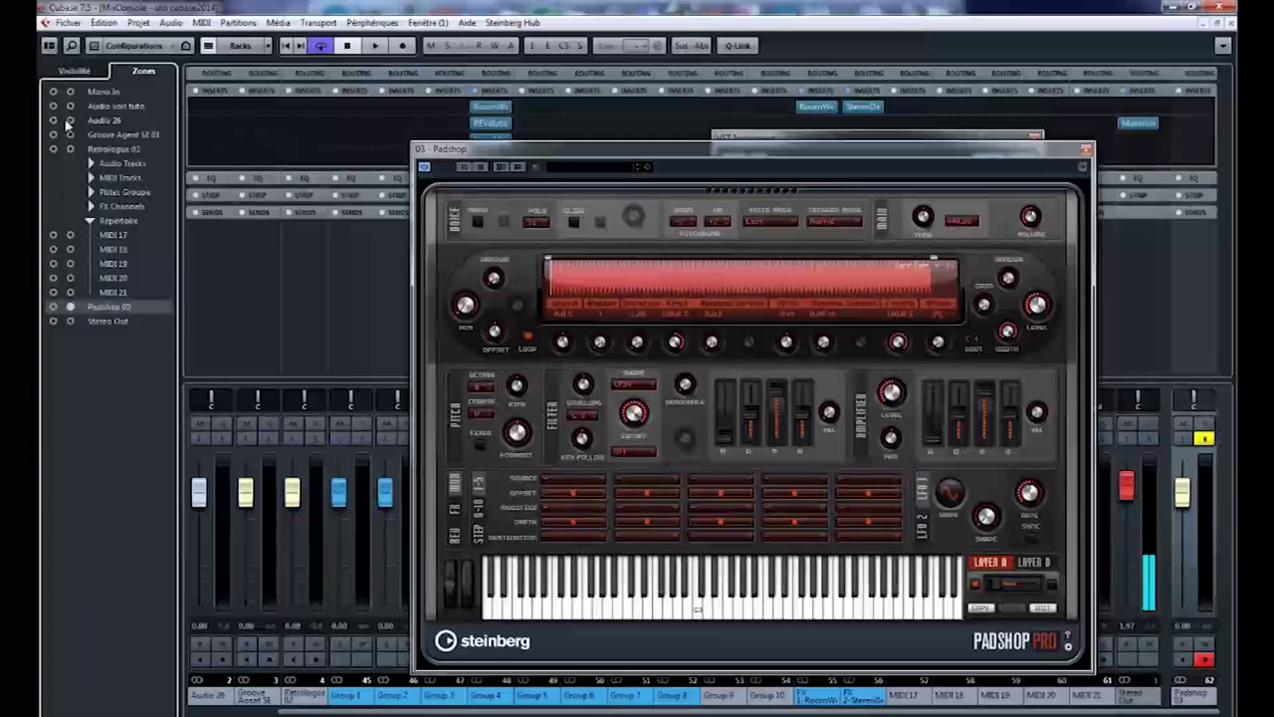
Lock Stereo Out to the MixConsole's right zone, release Padshop 03 from it, and hide every channel except these two
{"action": "left_click", "coordinate": [70, 323]}
{"action": "left_click", "coordinate": [69, 323]}
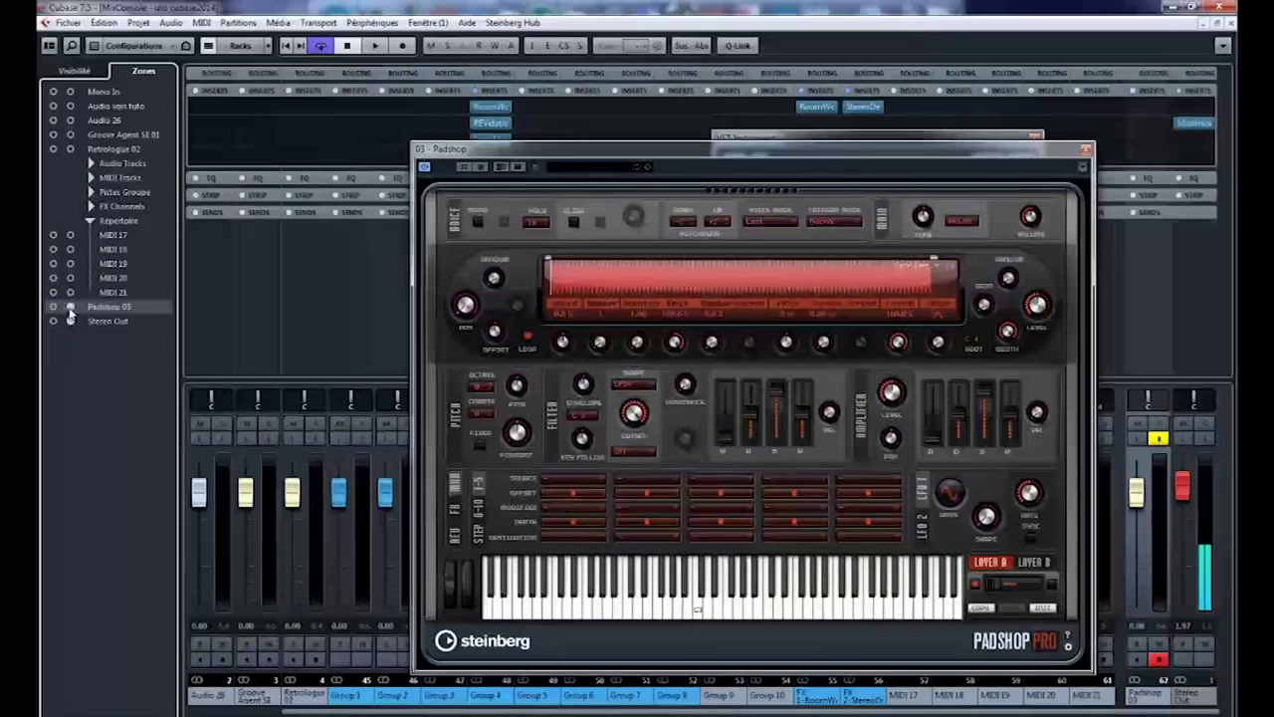
{"action": "left_click", "coordinate": [78, 72]}
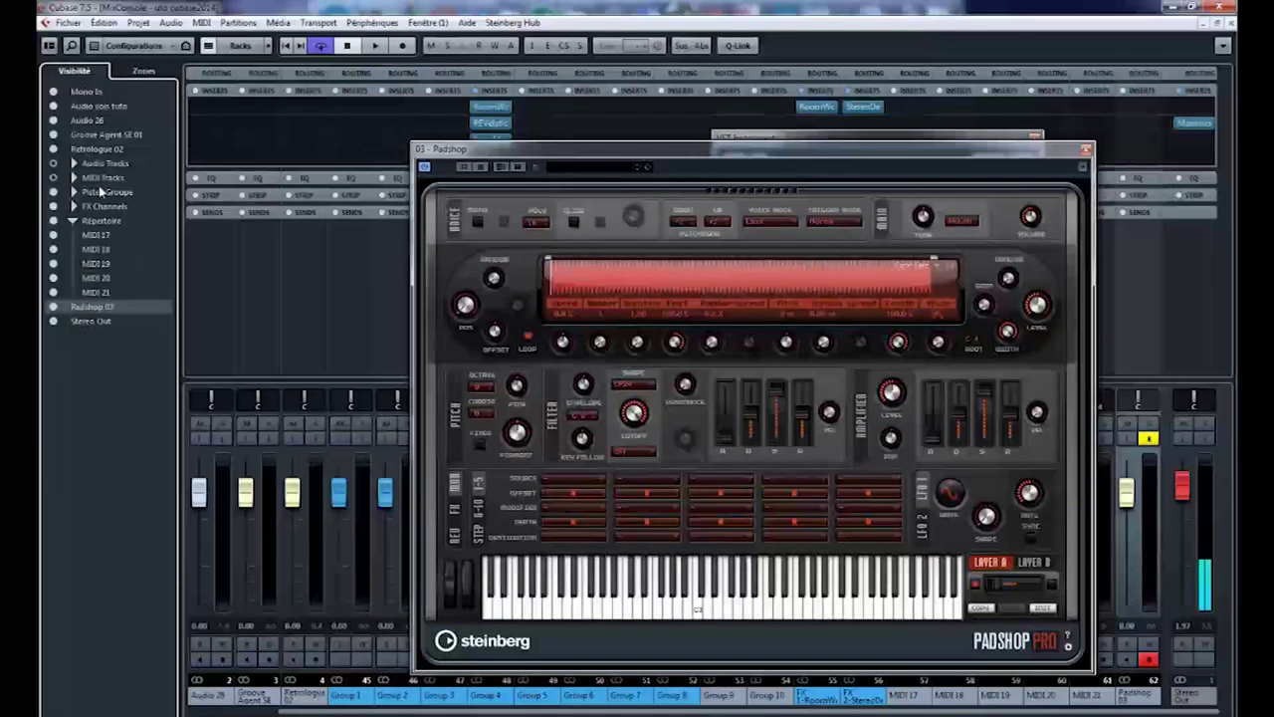
{"action": "left_click", "coordinate": [53, 119]}
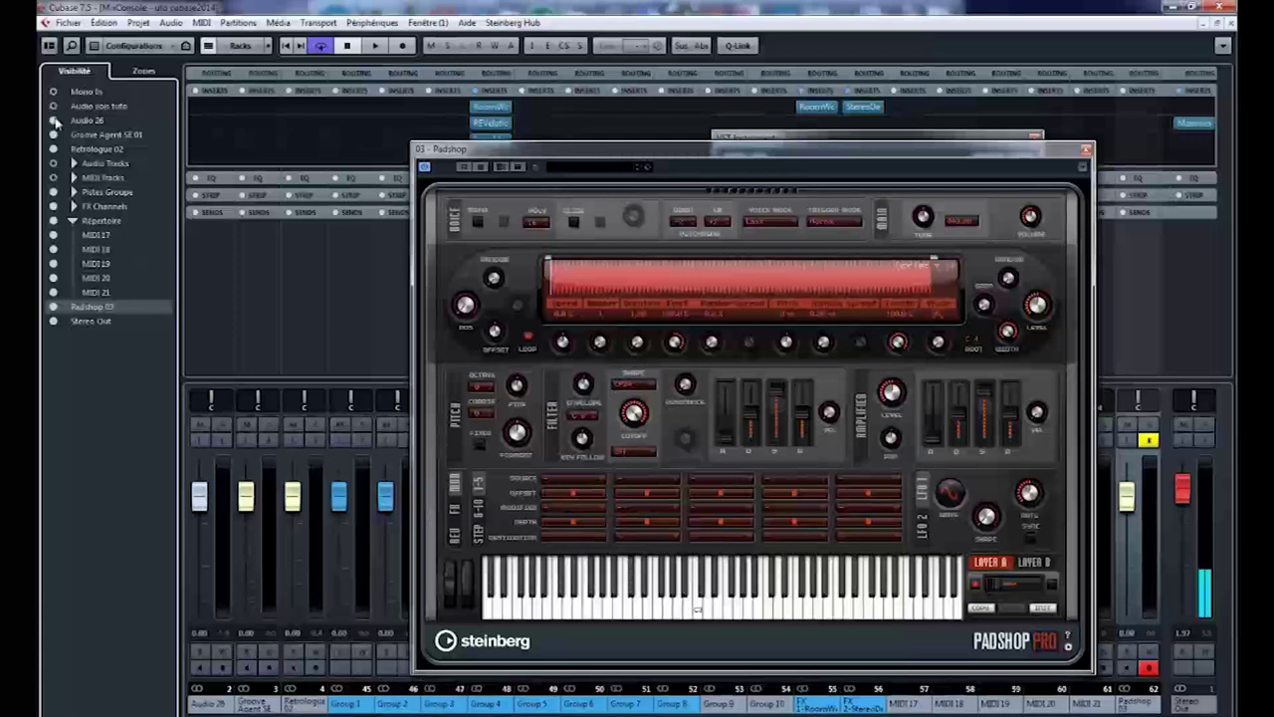
{"action": "left_click", "coordinate": [53, 135]}
{"action": "left_click", "coordinate": [54, 177]}
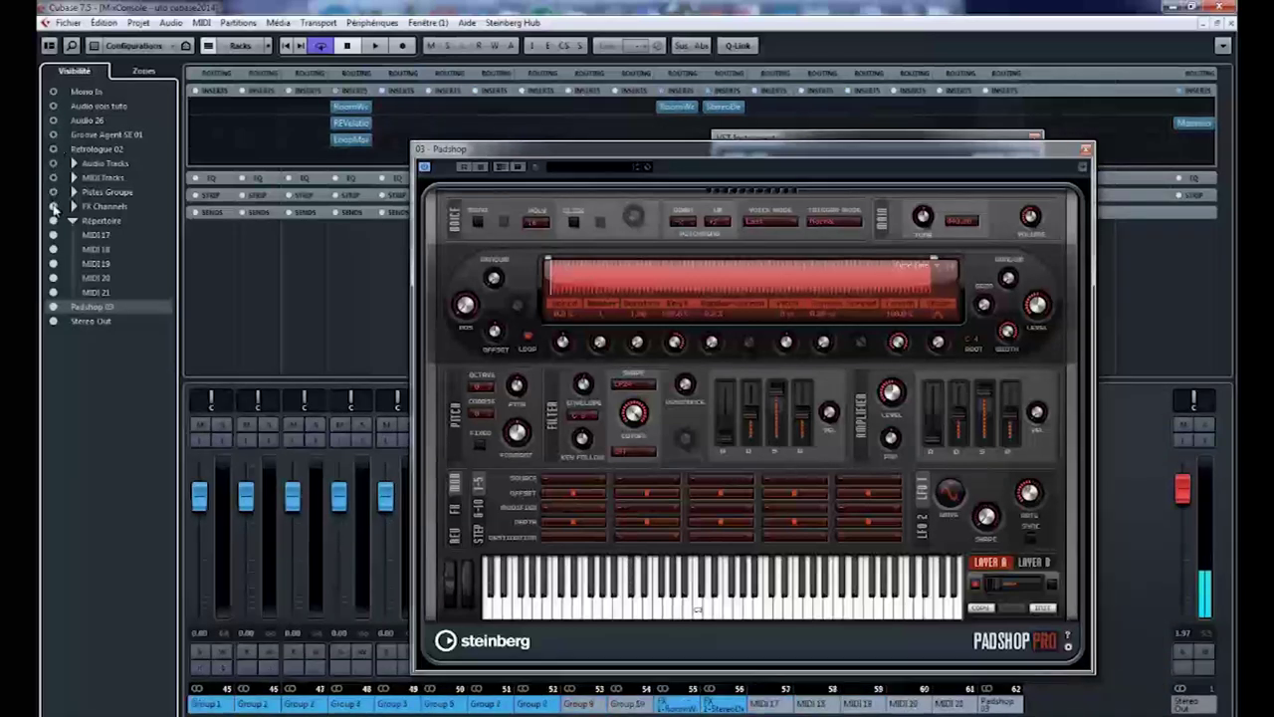
{"action": "left_click", "coordinate": [54, 206]}
{"action": "left_click", "coordinate": [54, 220]}
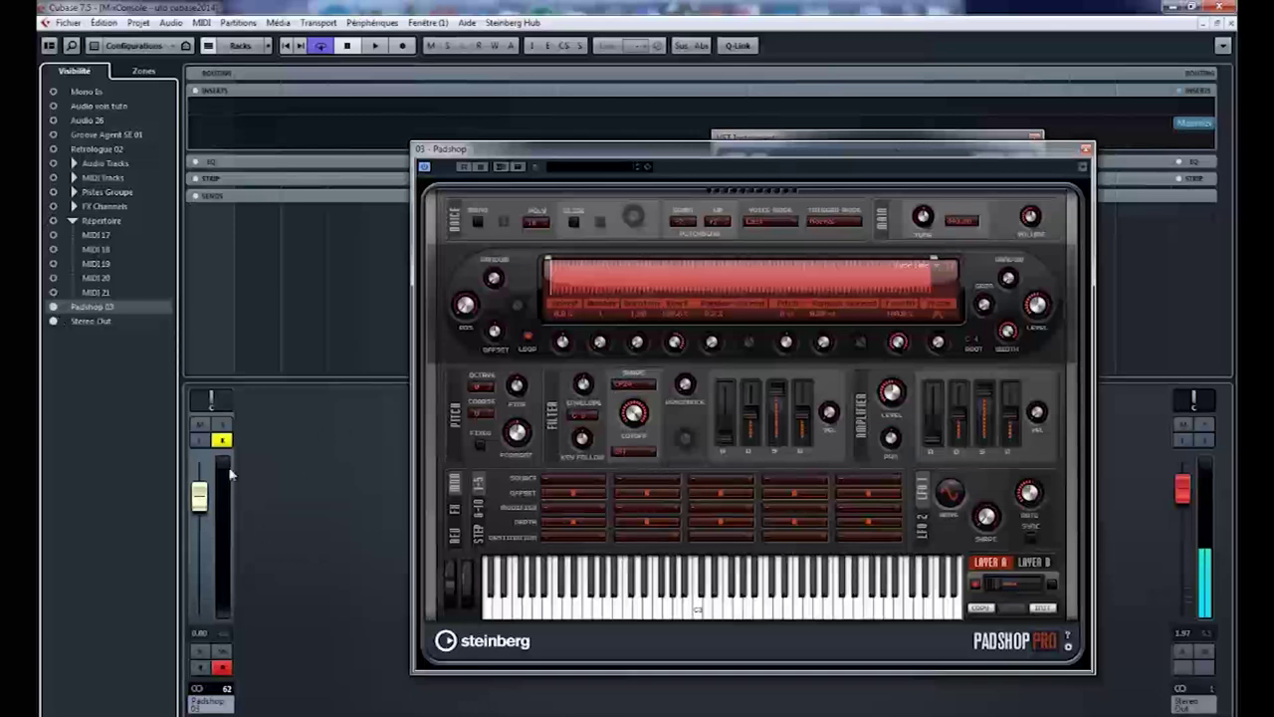
Play several notes on Padshop's on-screen keyboard to check its signal on the Padshop 03 and Stereo Out meters
{"action": "left_click", "coordinate": [717, 588]}
{"action": "left_click", "coordinate": [828, 602]}
{"action": "left_click", "coordinate": [657, 605]}
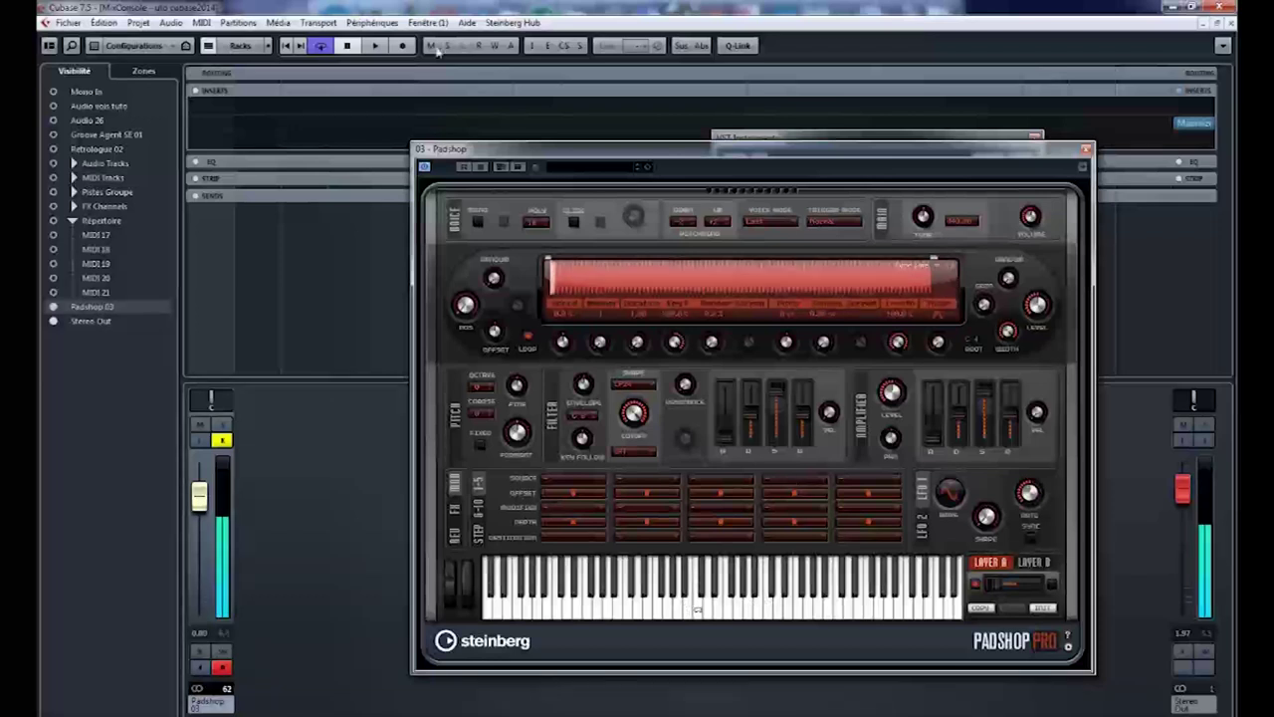
Return to the project window, uncover the VST Instruments rack from behind Padshop, and show the quick controls for all rack instruments
{"action": "key", "text": "F3"}
{"action": "left_click_drag", "start_coordinate": [862, 148], "coordinate": [563, 169]}
{"action": "left_click", "coordinate": [884, 141]}
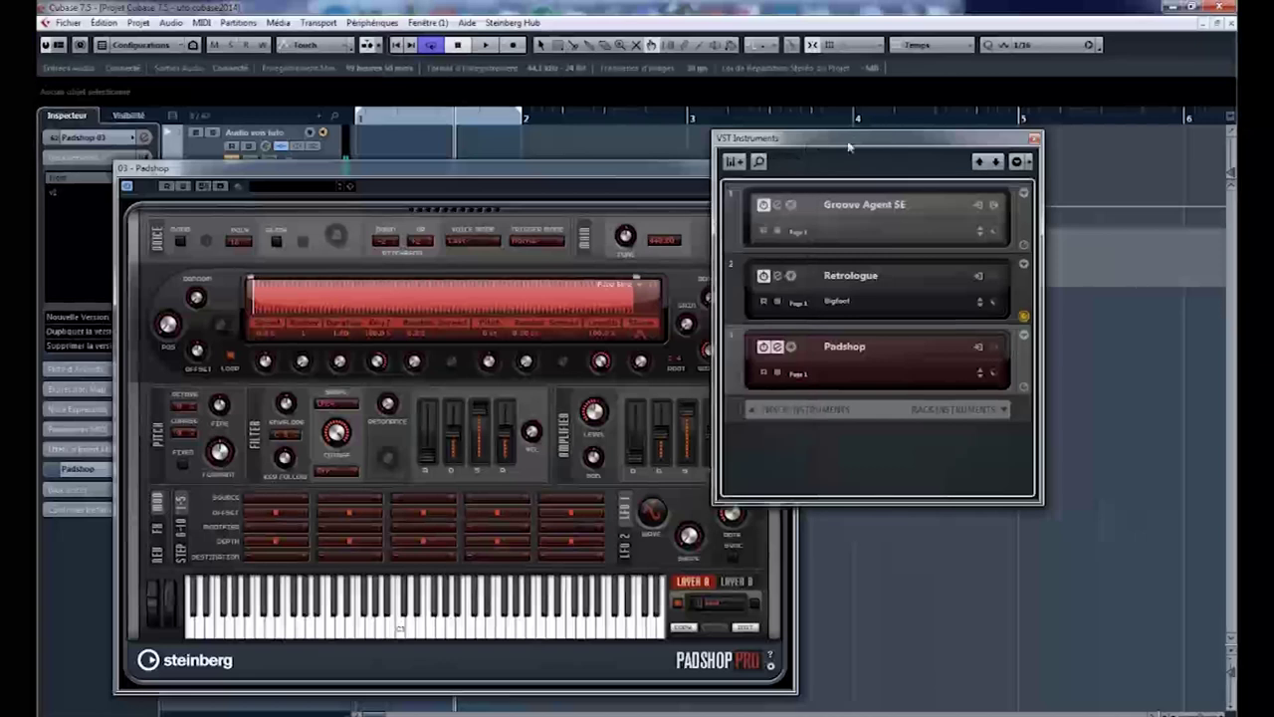
{"action": "left_click", "coordinate": [1016, 162]}
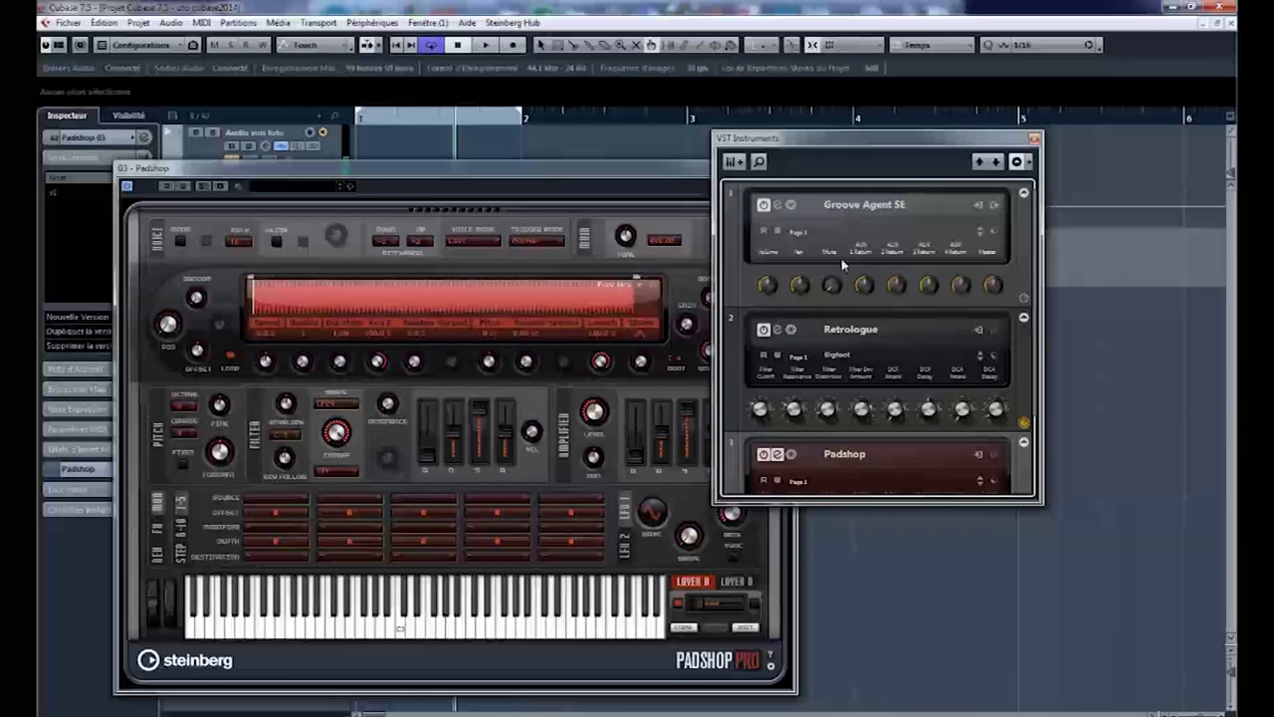
View the Groove Agent SE and Padshop editors from the VST Instruments rack, and close both editor windows
{"action": "left_click", "coordinate": [777, 206]}
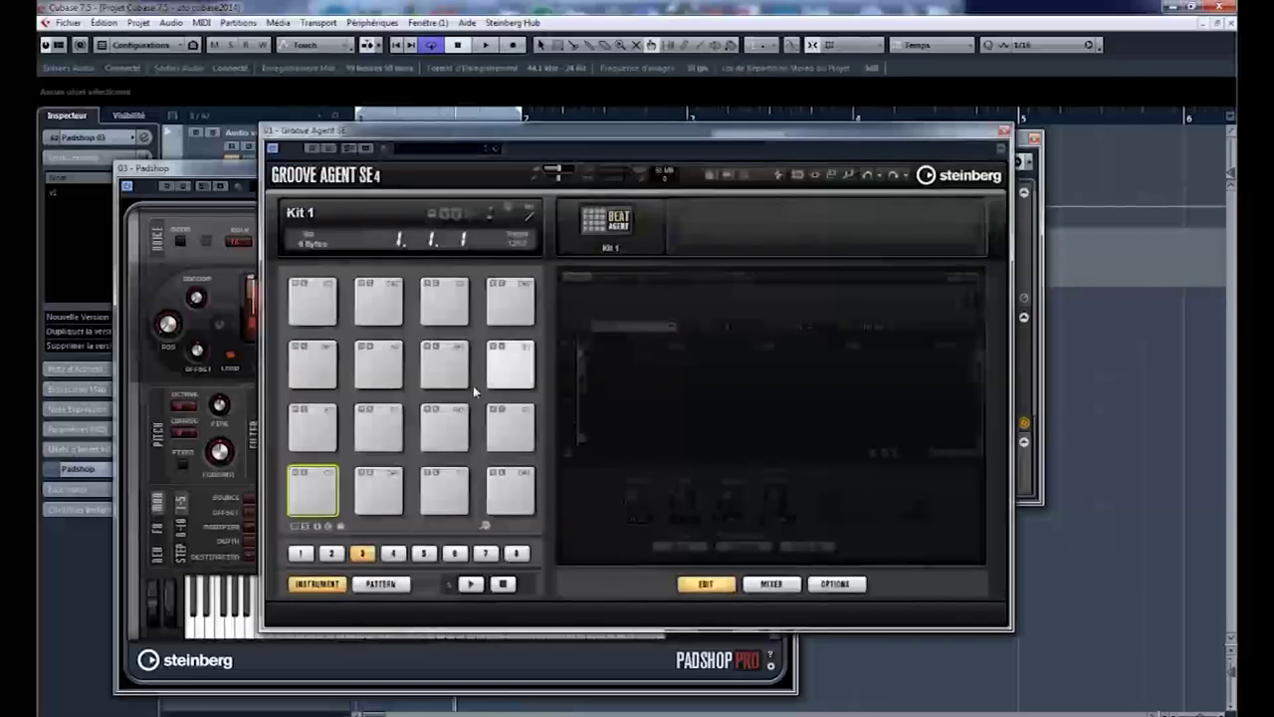
{"action": "left_click", "coordinate": [1002, 134]}
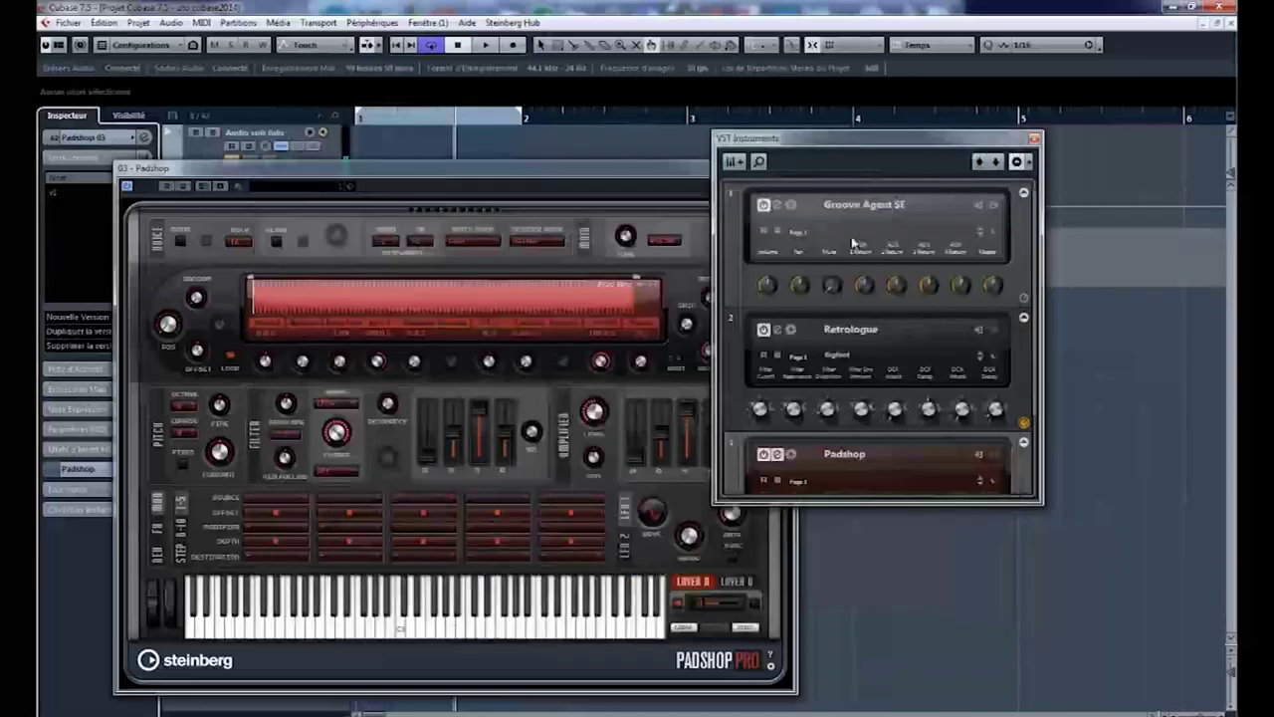
{"action": "left_click", "coordinate": [778, 454]}
{"action": "left_click", "coordinate": [778, 453]}
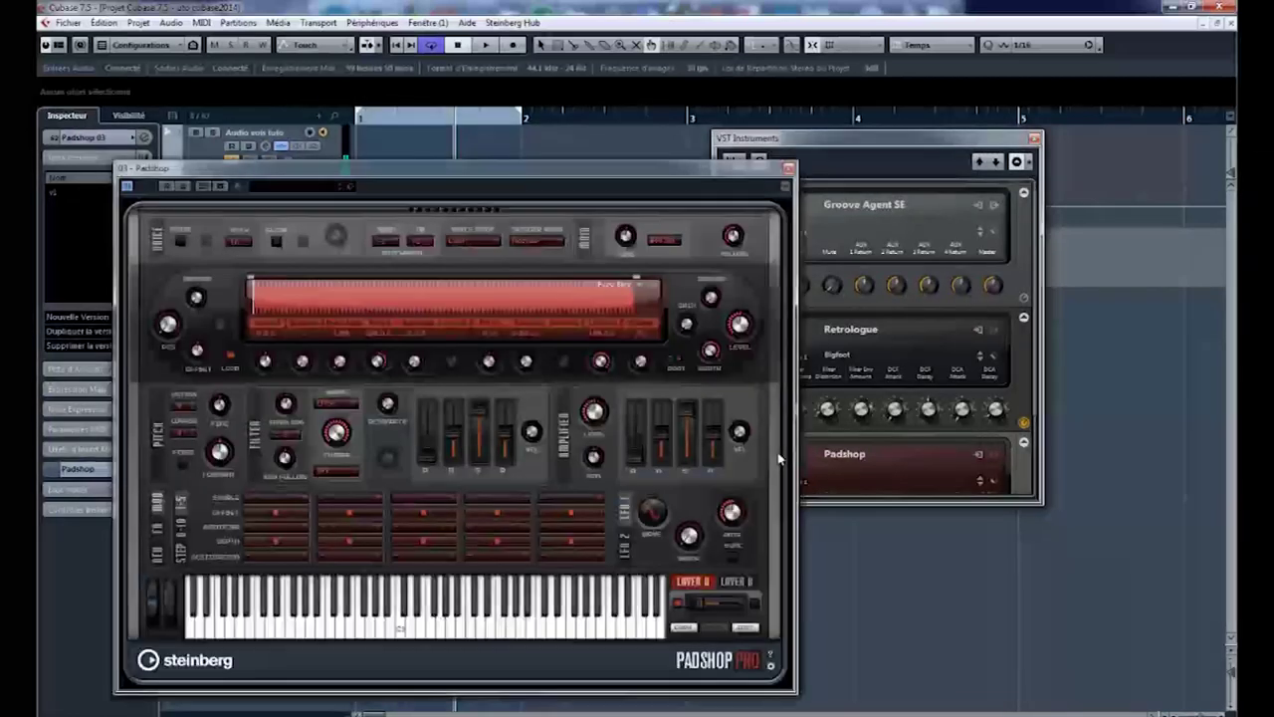
{"action": "left_click", "coordinate": [788, 168]}
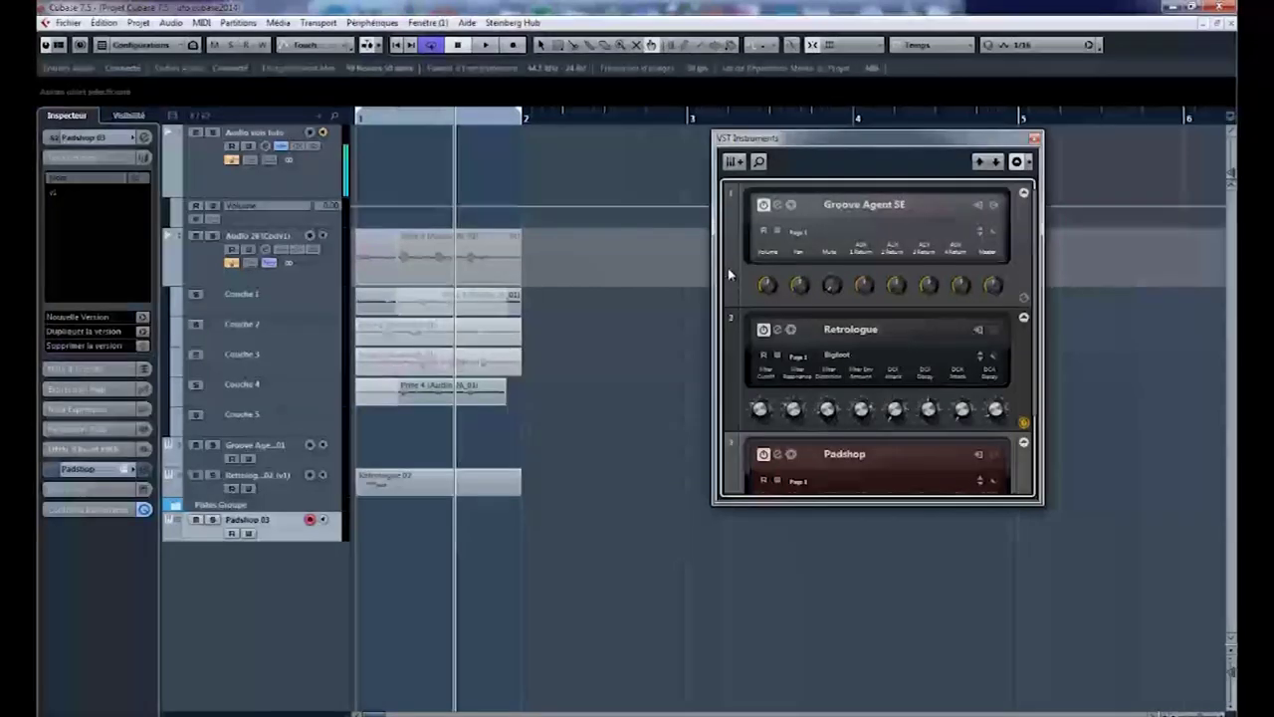
Open the Groove Agent SE editor from the VST Instruments rack and place it clear of the track list
{"action": "left_click", "coordinate": [777, 204]}
{"action": "left_click_drag", "start_coordinate": [680, 132], "coordinate": [856, 104]}
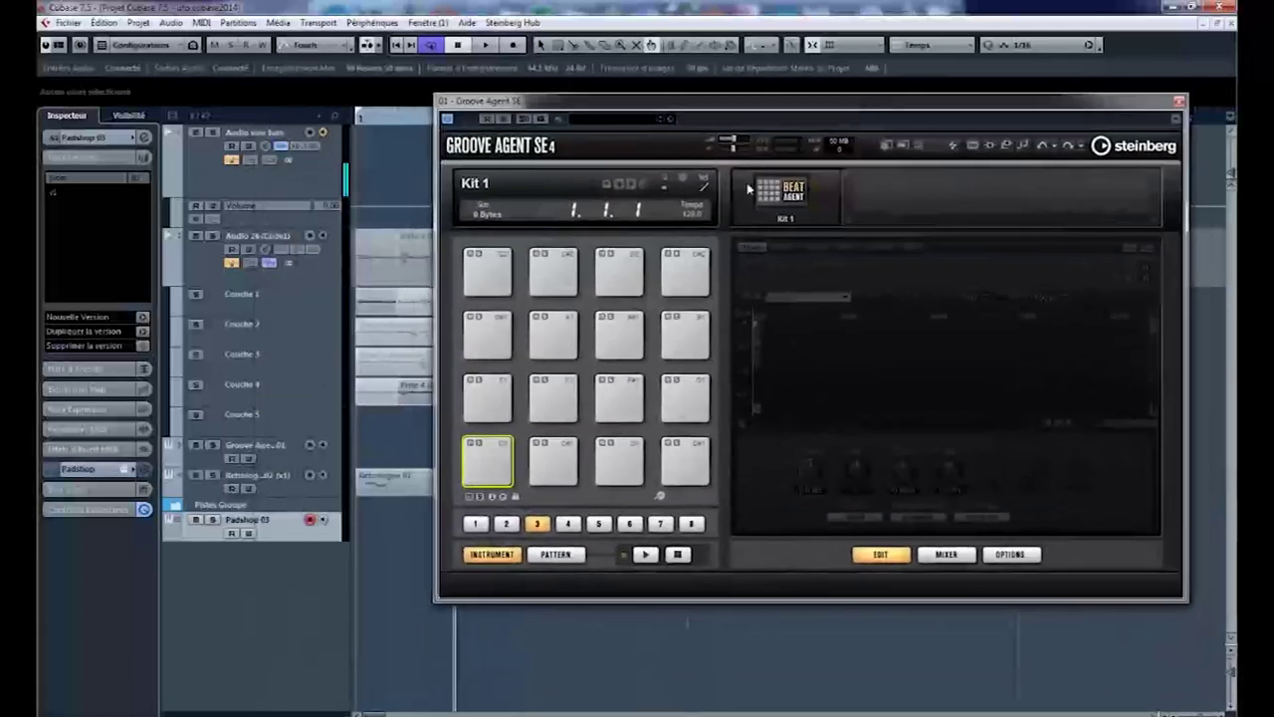
Load the Anna Hop Kit preset in Groove Agent SE, dismiss the missing samples dialog, and try two of its pads
{"action": "left_click", "coordinate": [608, 127]}
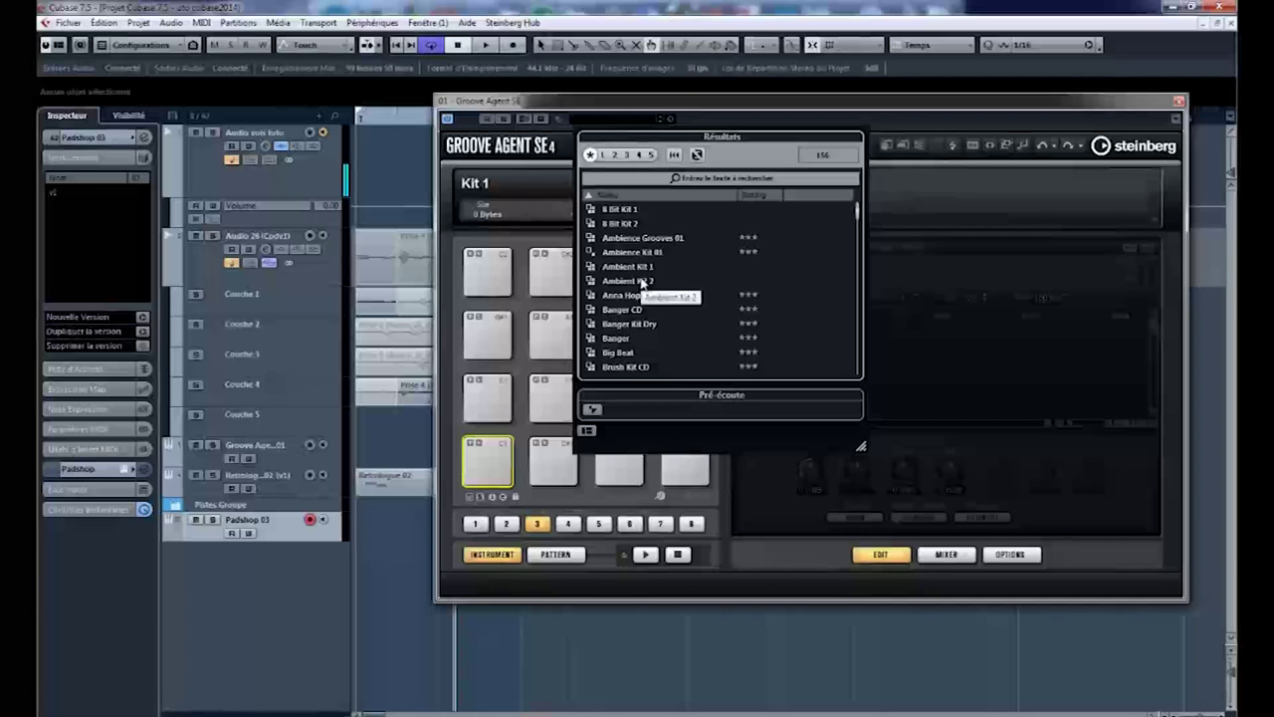
{"action": "double_click", "coordinate": [637, 294]}
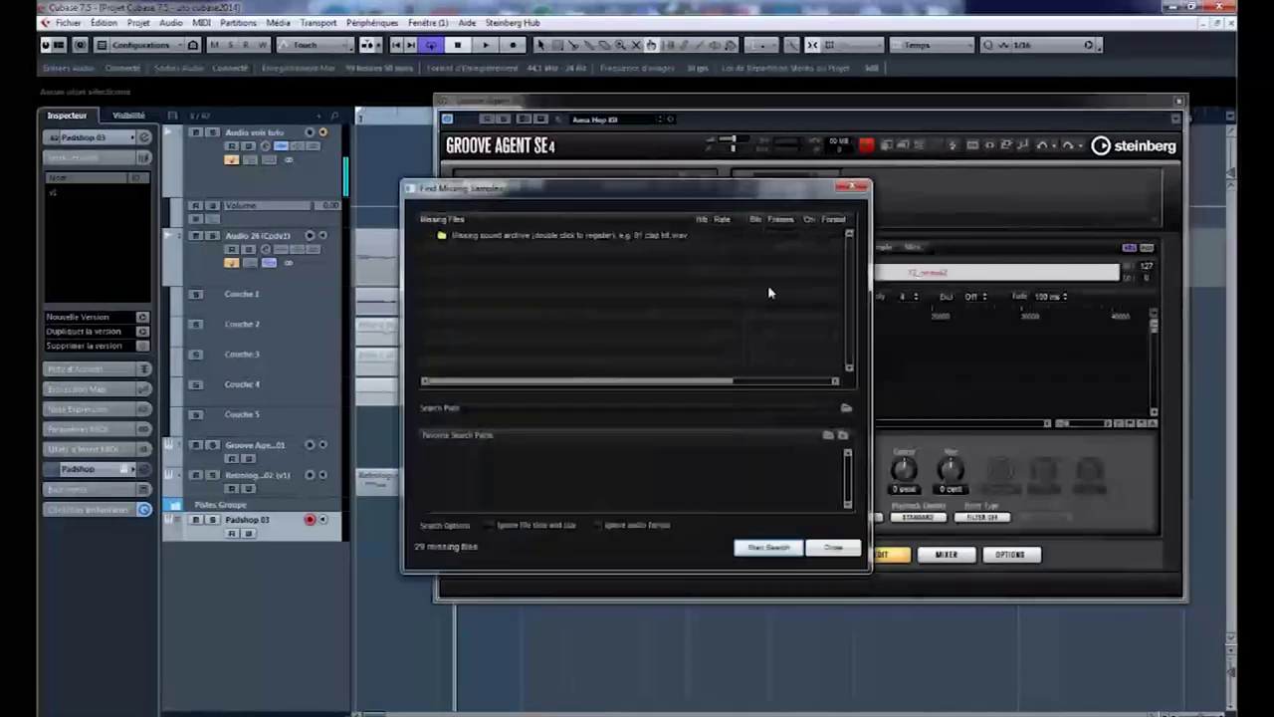
{"action": "left_click", "coordinate": [833, 546]}
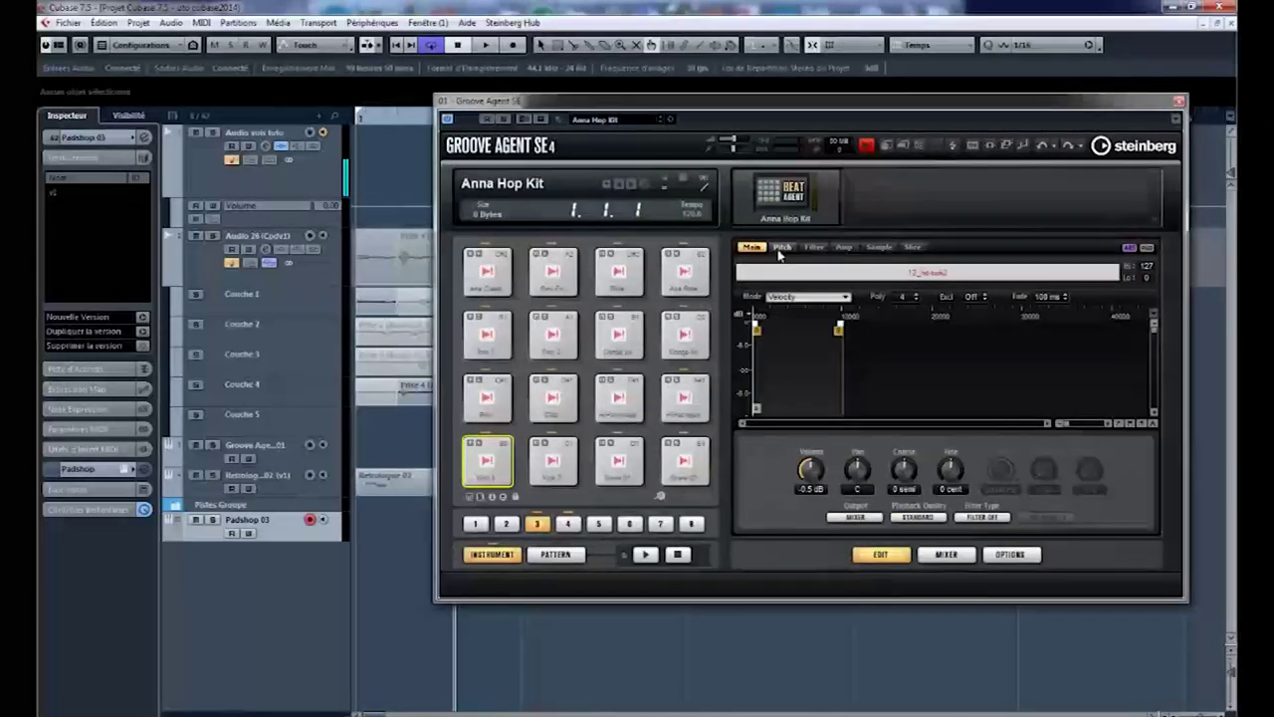
{"action": "left_click", "coordinate": [618, 271]}
{"action": "left_click", "coordinate": [618, 335]}
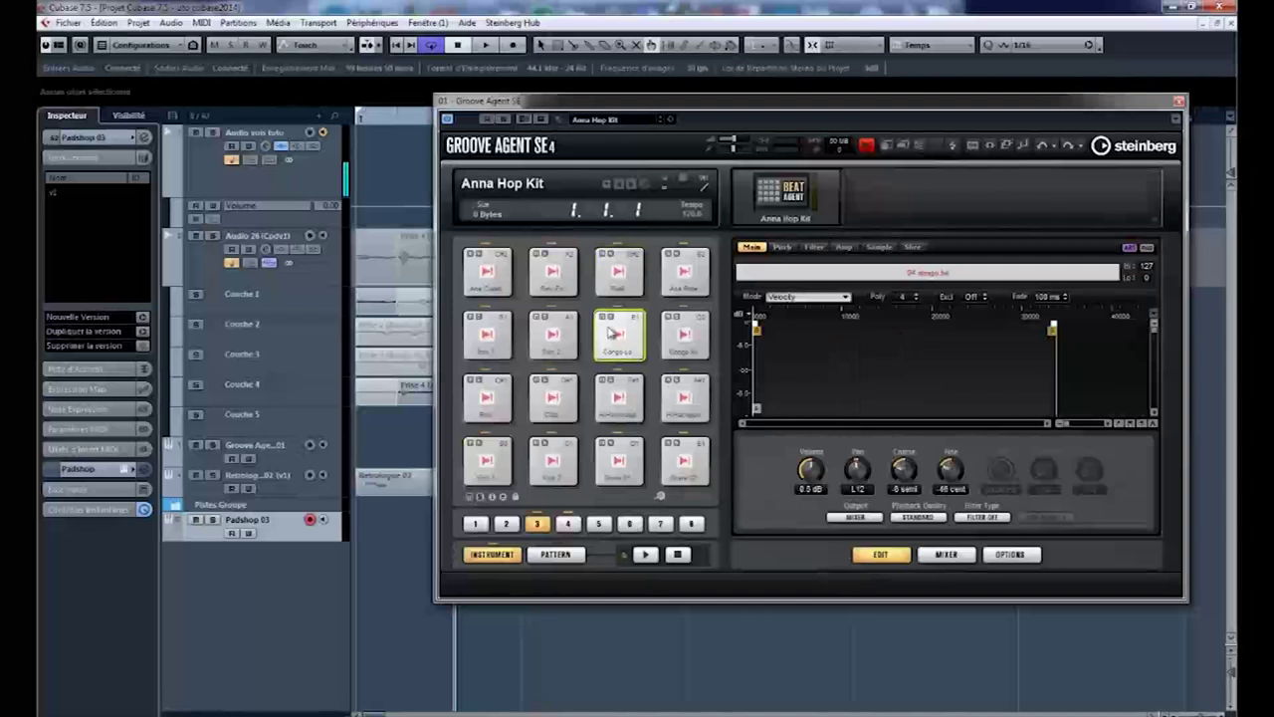
Load the Chill Out Kit 01 preset in Groove Agent SE and audition its open hi-hat pad
{"action": "left_click", "coordinate": [617, 120]}
{"action": "scroll", "coordinate": [626, 334], "scroll_direction": "down", "scroll_amount": 3}
{"action": "double_click", "coordinate": [625, 323]}
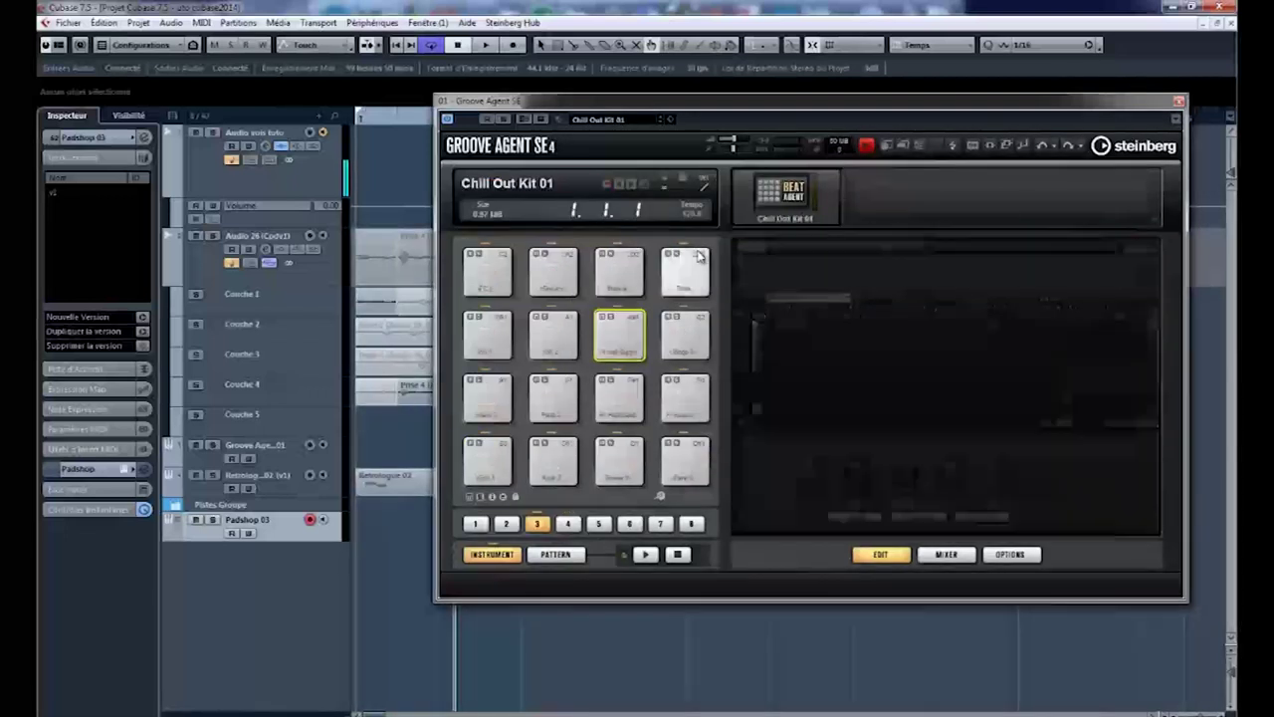
{"action": "left_click", "coordinate": [609, 348]}
{"action": "left_click", "coordinate": [607, 352]}
Set the open hi-hat pad's filter type to Classic with an envelope amount of 82 %
{"action": "left_click", "coordinate": [816, 248]}
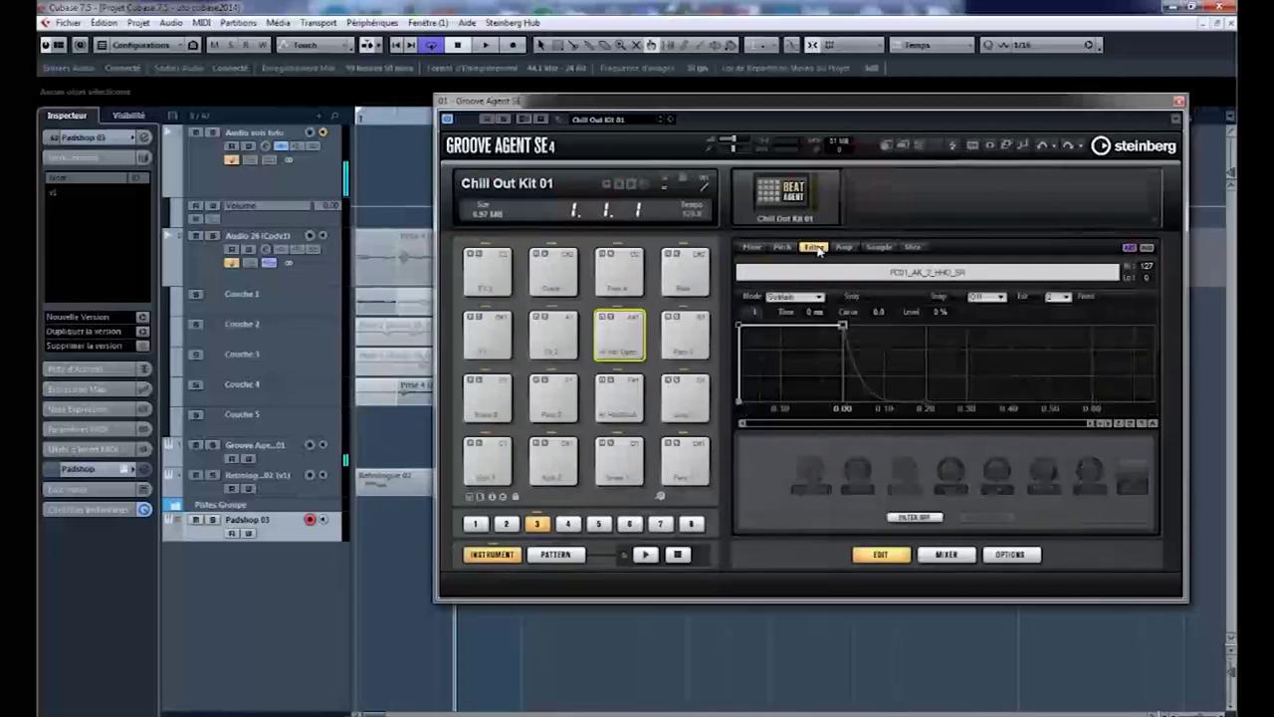
{"action": "left_click", "coordinate": [844, 247]}
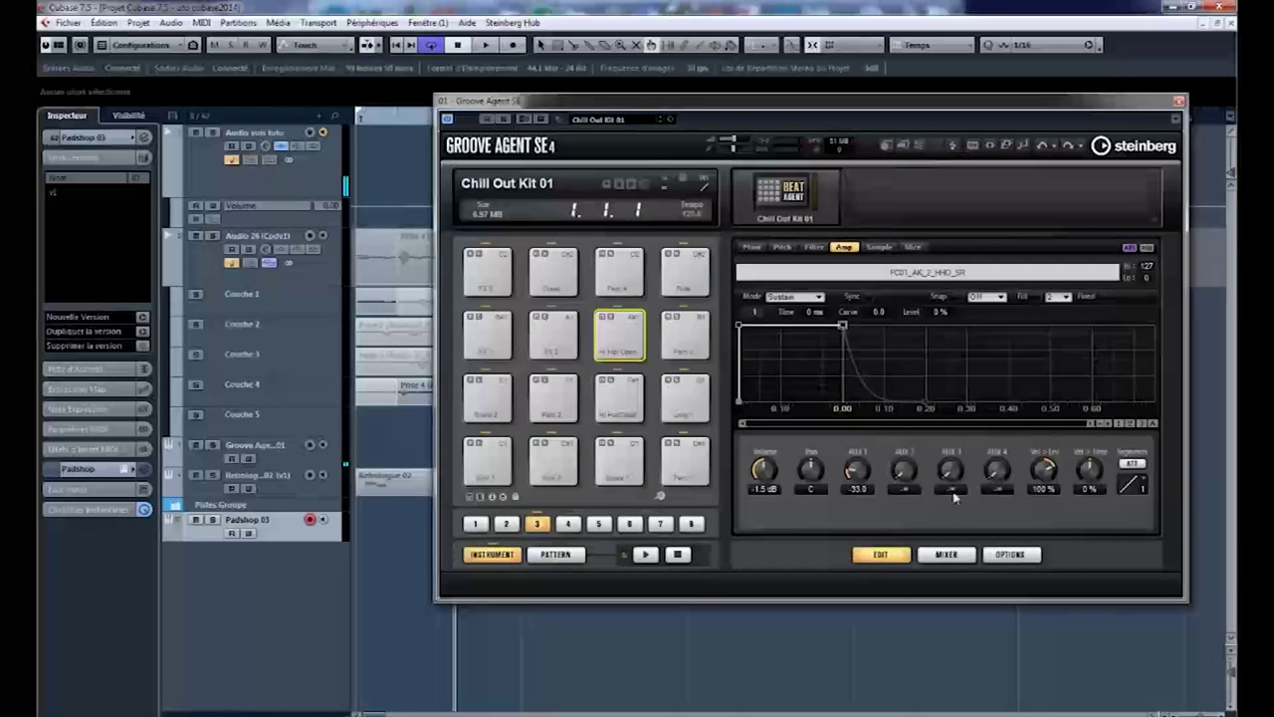
{"action": "left_click", "coordinate": [814, 247]}
{"action": "left_click", "coordinate": [914, 516]}
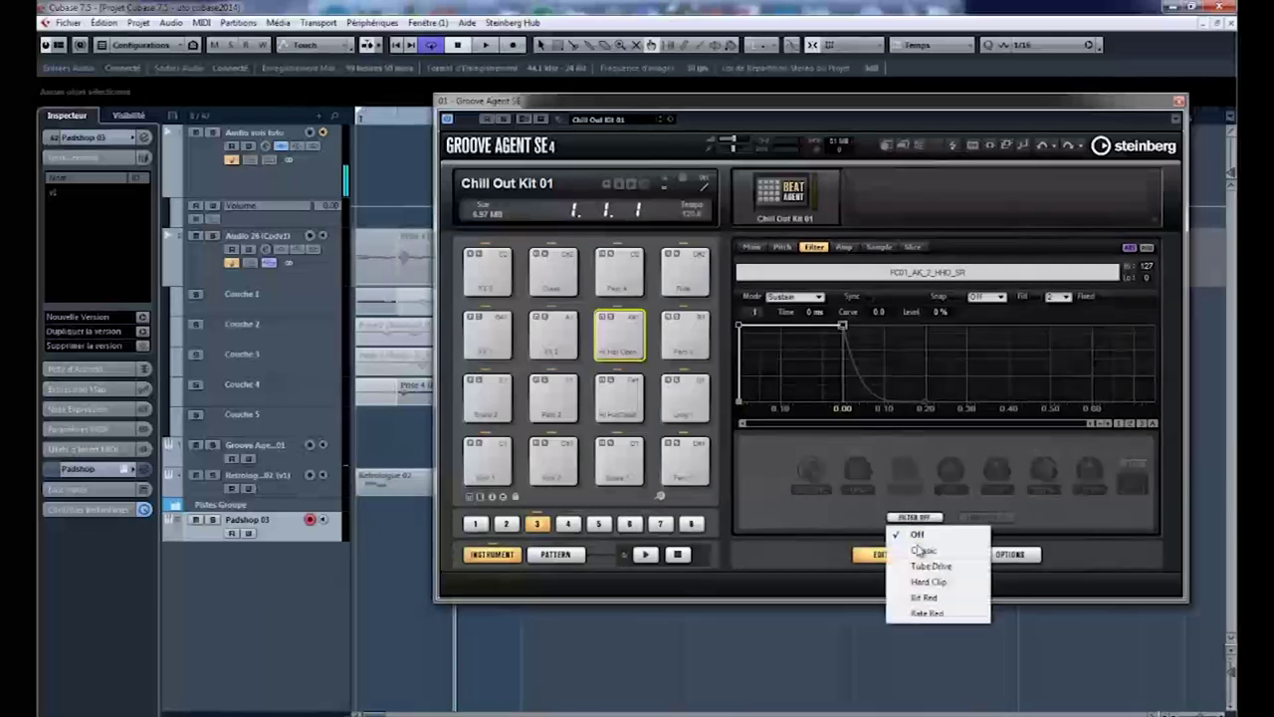
{"action": "left_click", "coordinate": [921, 550]}
{"action": "left_click_drag", "start_coordinate": [996, 477], "coordinate": [1000, 418]}
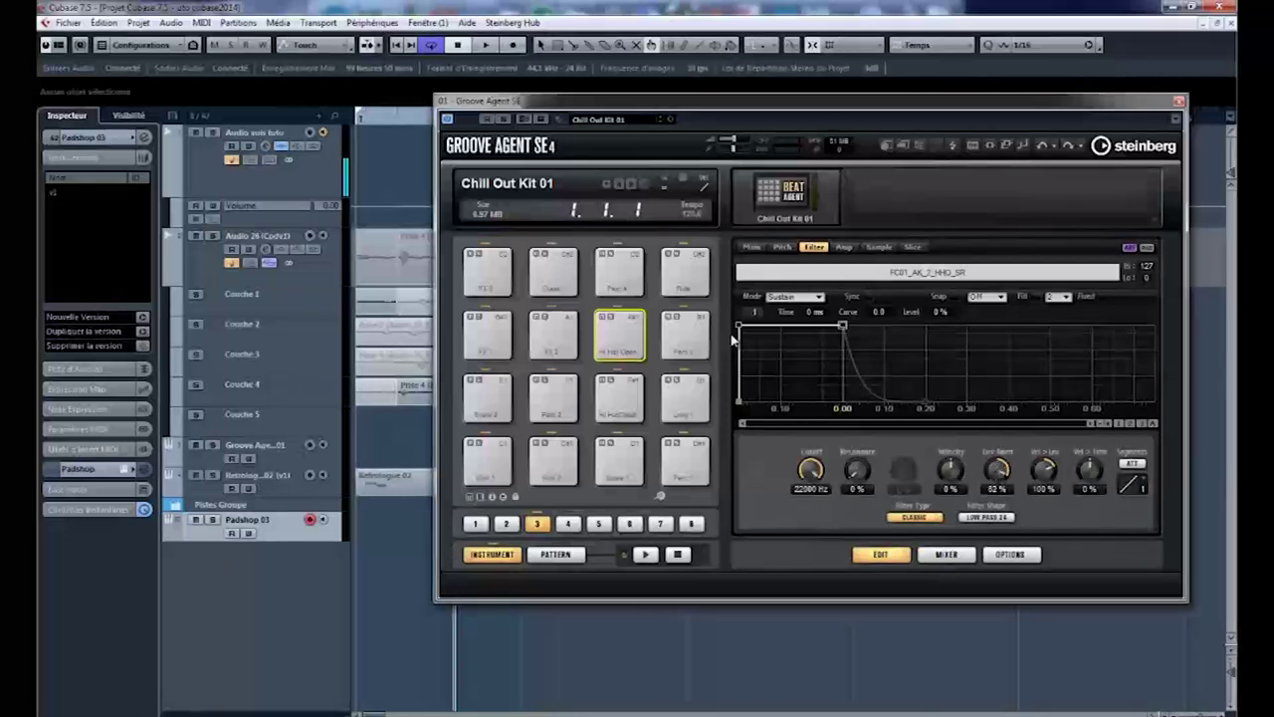
Move the filter envelope's attack point to about 143 ms and 74 %, set the cutoff to 172 Hz, and audition the pad
{"action": "left_click_drag", "start_coordinate": [741, 325], "coordinate": [800, 344]}
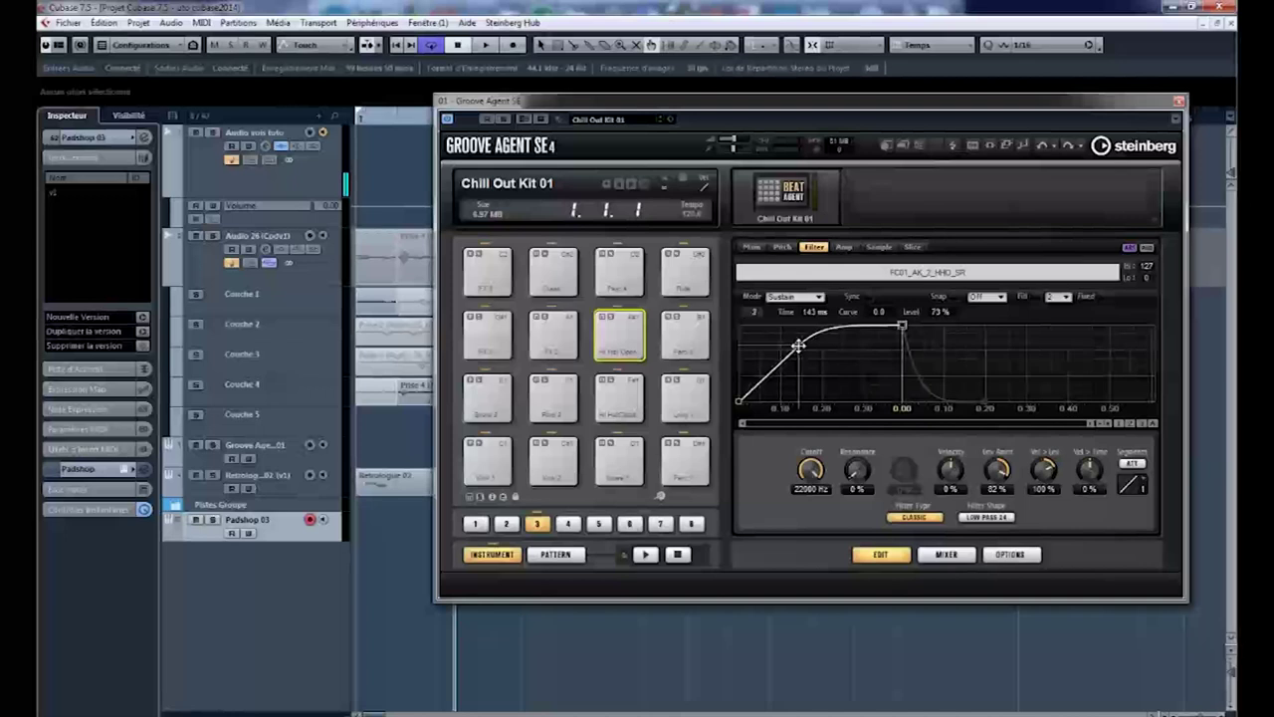
{"action": "left_click_drag", "start_coordinate": [808, 557], "coordinate": [808, 579]}
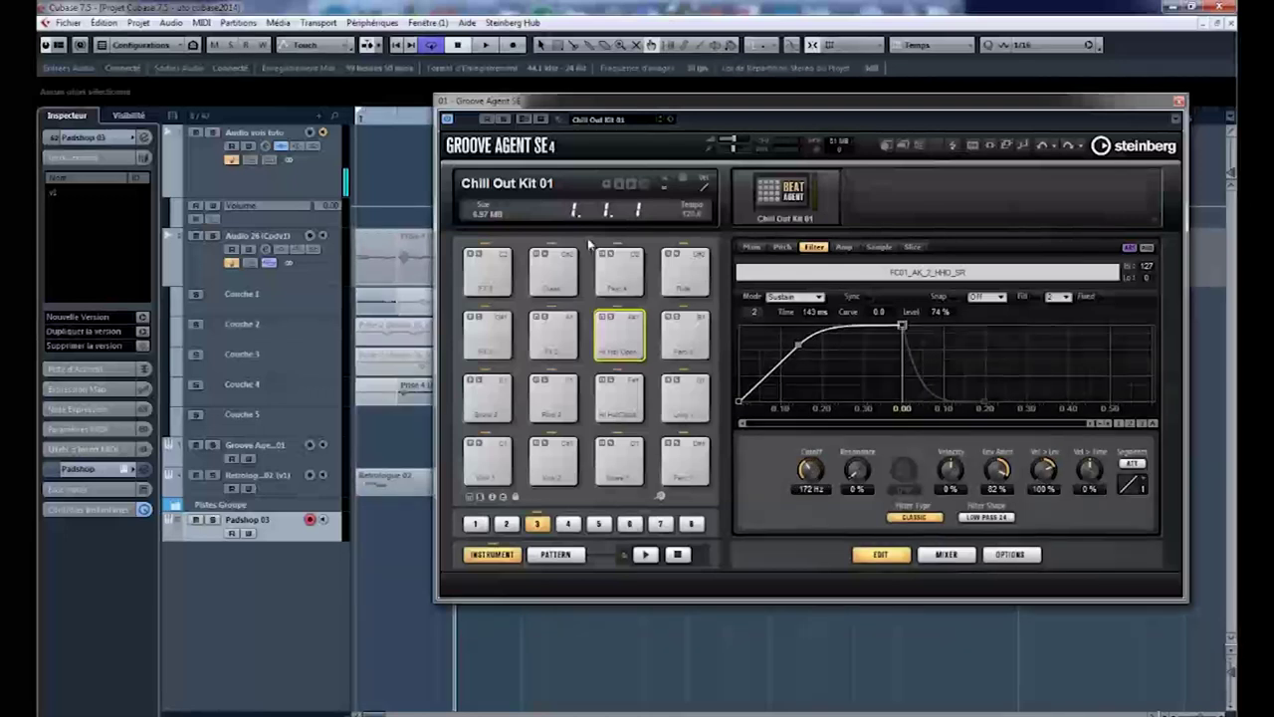
{"action": "left_click", "coordinate": [622, 345]}
Raise the filter cutoff to 418 Hz, shorten the envelope's attack point to about 57 ms, and audition the open hi-hat
{"action": "left_click_drag", "start_coordinate": [809, 471], "coordinate": [809, 454]}
{"action": "left_click_drag", "start_coordinate": [799, 344], "coordinate": [762, 333]}
{"action": "left_click", "coordinate": [626, 342]}
{"action": "left_click", "coordinate": [626, 341]}
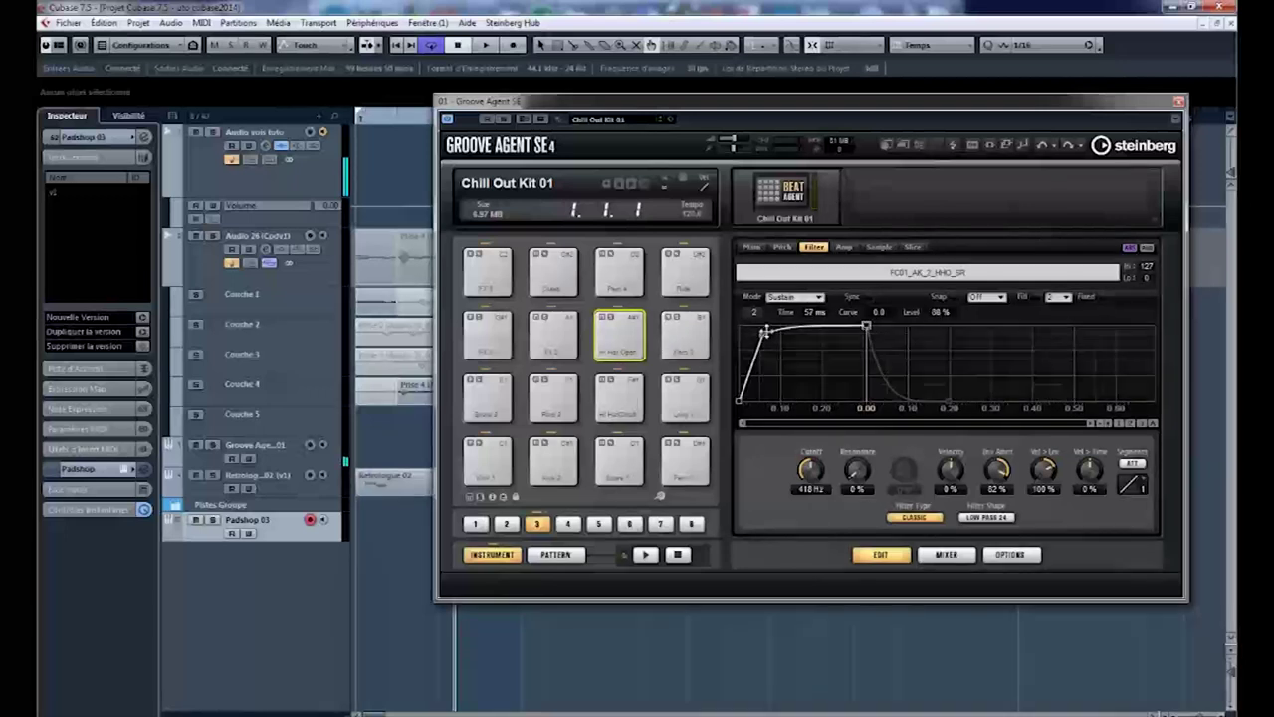
Return the filter envelope's attack point to 0 ms and 100 %, and set the cutoff to 974 Hz while auditioning the pad
{"action": "mouse_move", "coordinate": [763, 334]}
{"action": "left_mouse_down"}
{"action": "mouse_move", "coordinate": [743, 344]}
{"action": "mouse_move", "coordinate": [739, 325]}
{"action": "left_mouse_up"}
{"action": "left_click", "coordinate": [627, 347]}
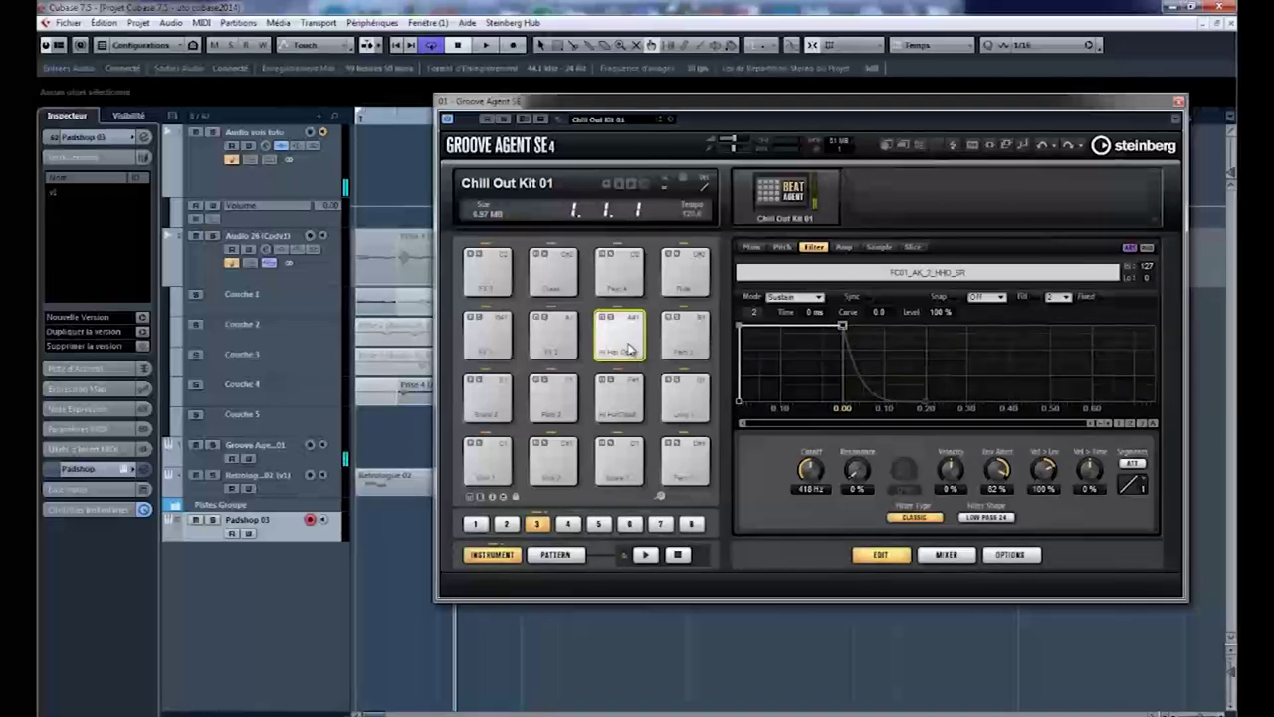
{"action": "left_click_drag", "start_coordinate": [819, 475], "coordinate": [816, 450]}
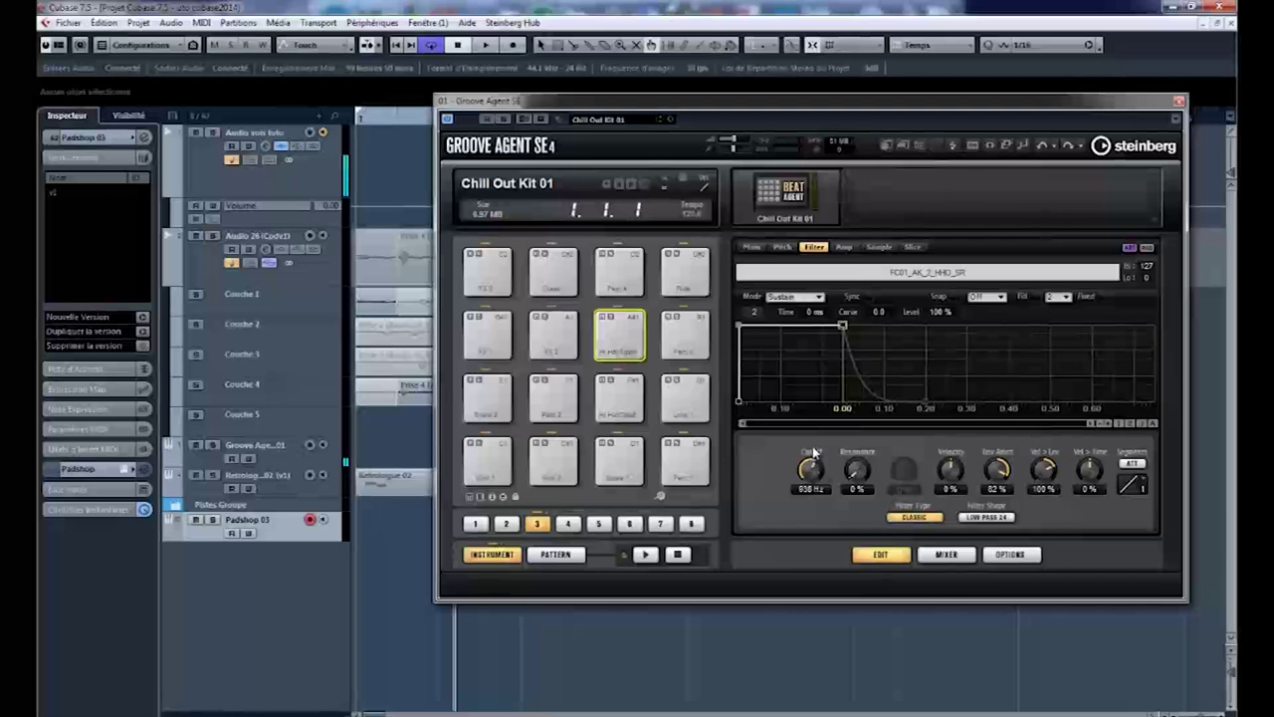
{"action": "left_click", "coordinate": [627, 340]}
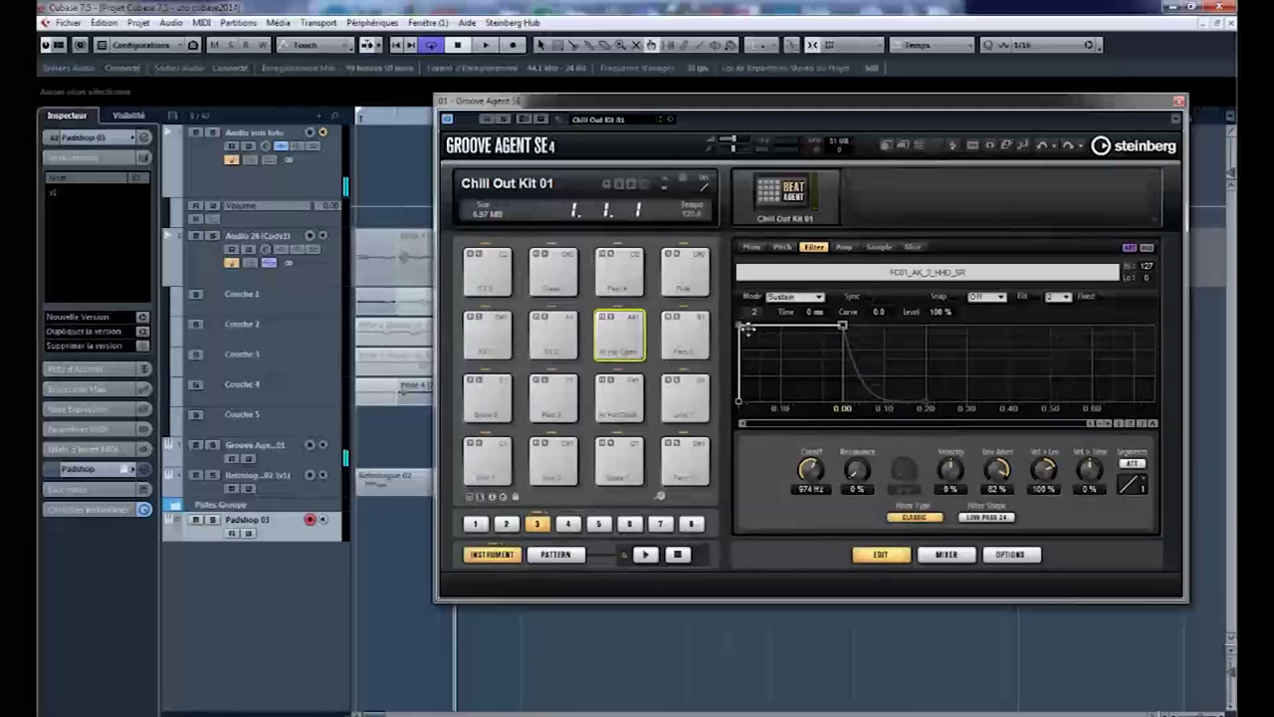
Move the open hi-hat's filter envelope attack point to about 59 ms and audition the pad
{"action": "left_click_drag", "start_coordinate": [740, 326], "coordinate": [751, 339]}
{"action": "left_click", "coordinate": [627, 346]}
{"action": "left_click", "coordinate": [627, 348]}
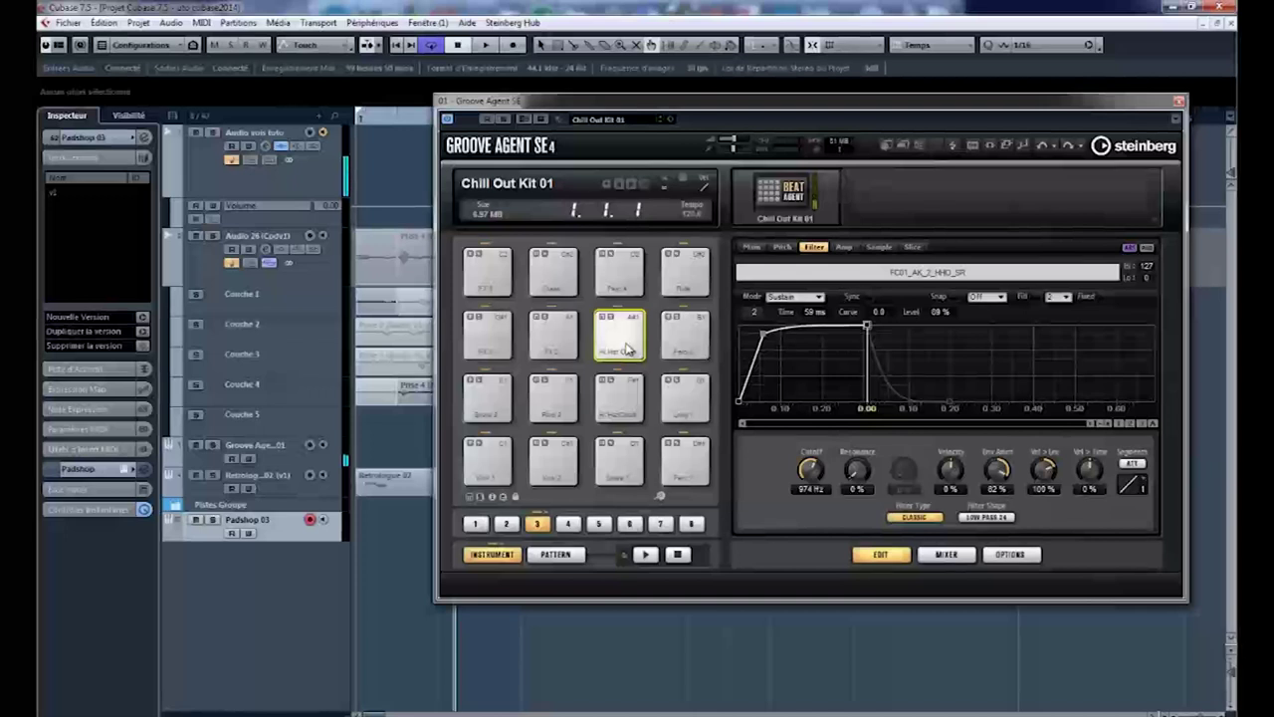
Set the open hi-hat's pitch envelope amount to about 12, lower its attack point to -74 % at 97 ms, and audition the pad
{"action": "left_click", "coordinate": [752, 246]}
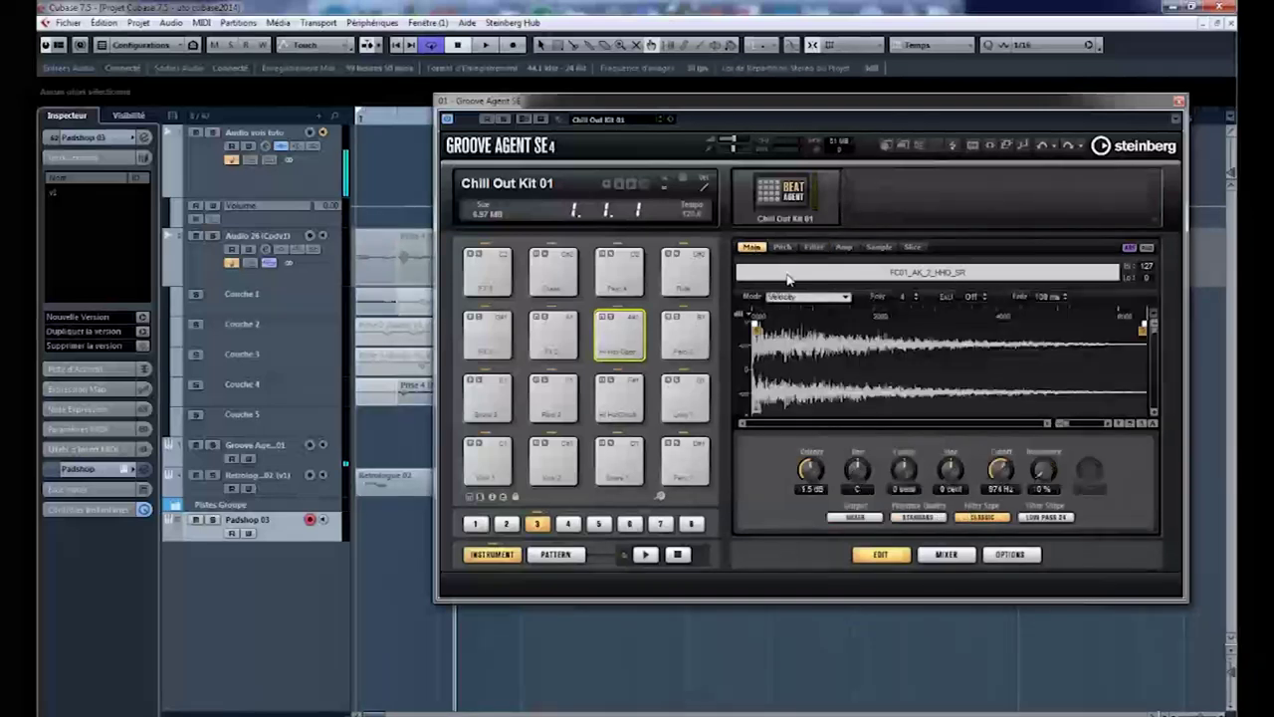
{"action": "left_click", "coordinate": [782, 247]}
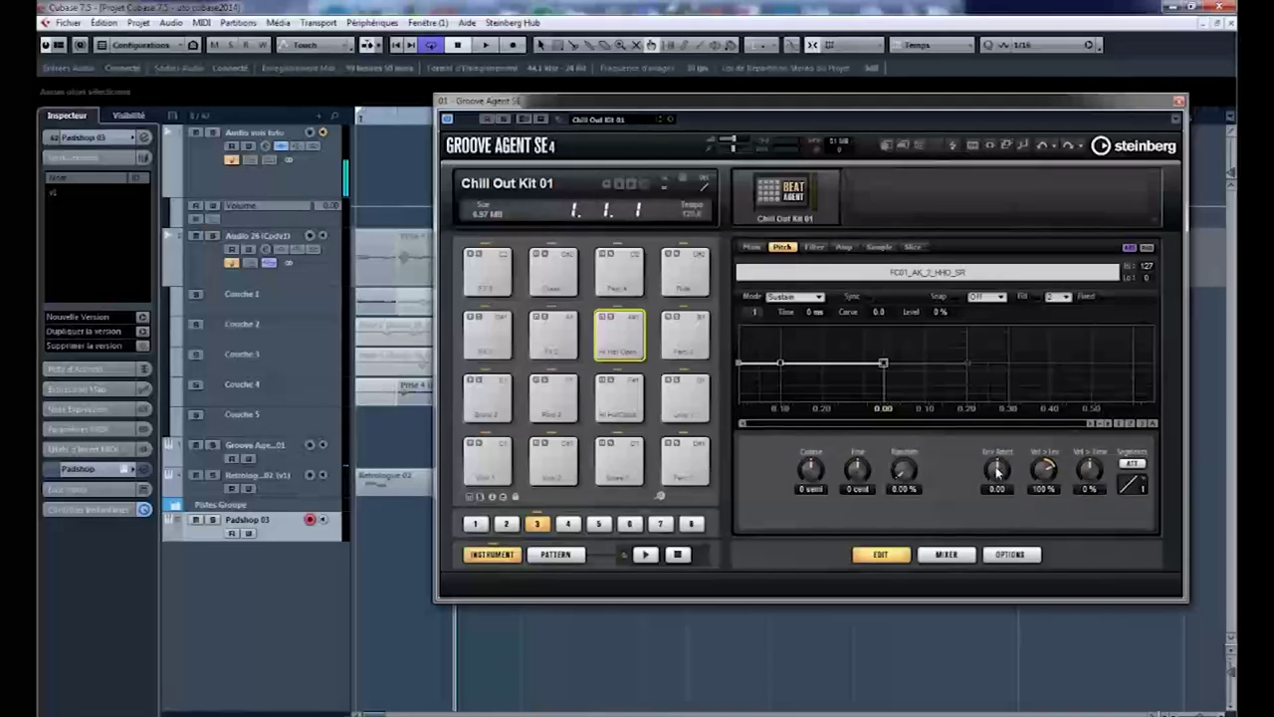
{"action": "left_click_drag", "start_coordinate": [781, 362], "coordinate": [778, 391]}
{"action": "left_click", "coordinate": [627, 336]}
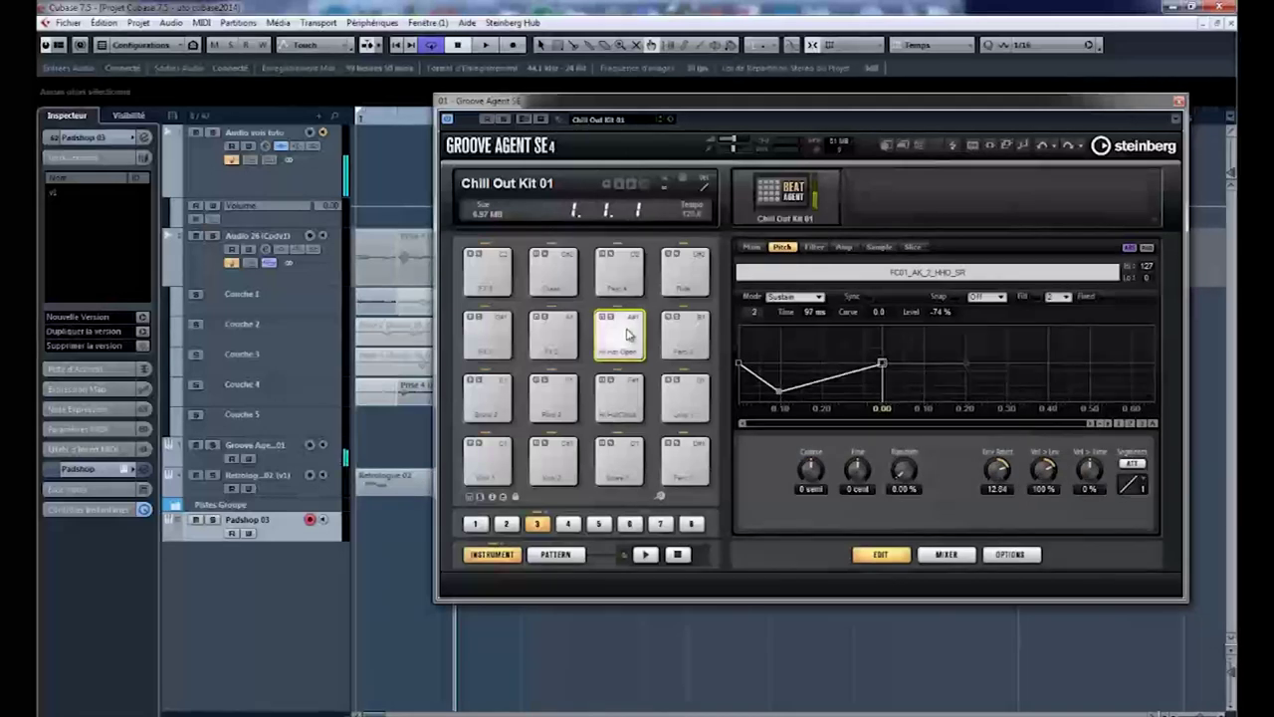
{"action": "left_click", "coordinate": [627, 336]}
{"action": "left_click", "coordinate": [627, 336]}
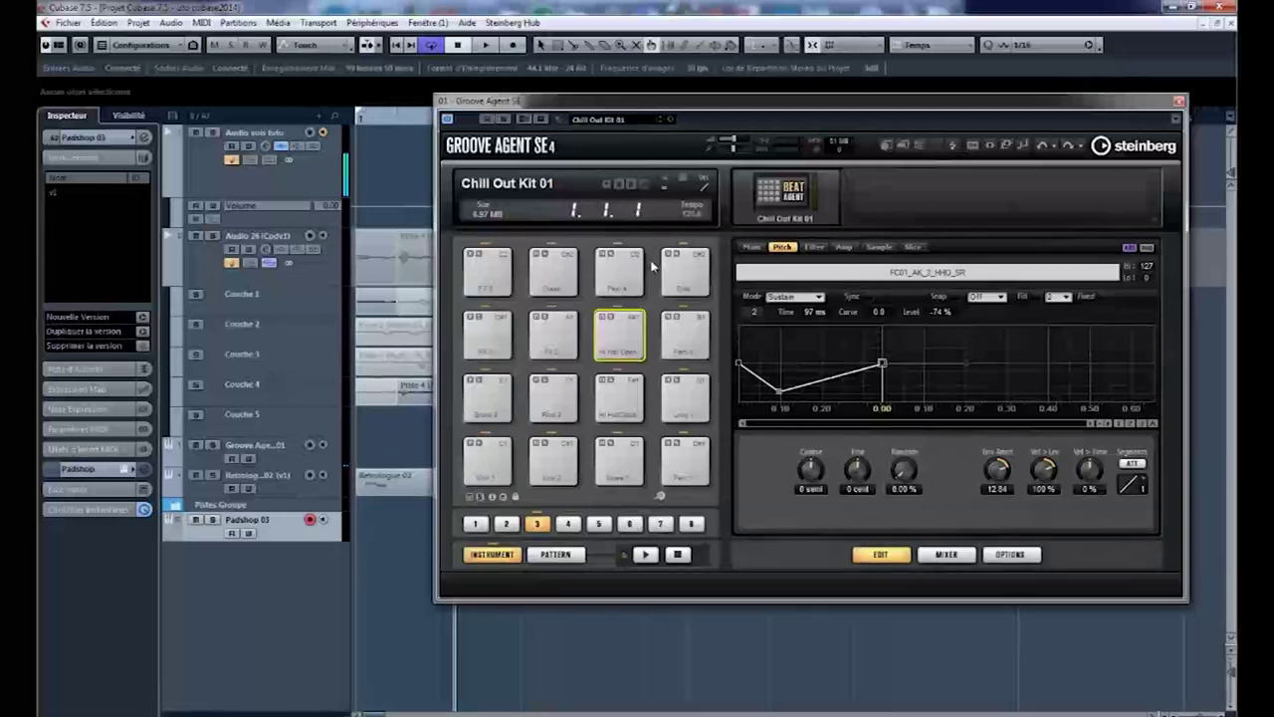
Switch Groove Agent SE to its pattern pads and move the editor clear of the parts in the project window
{"action": "left_click", "coordinate": [556, 560]}
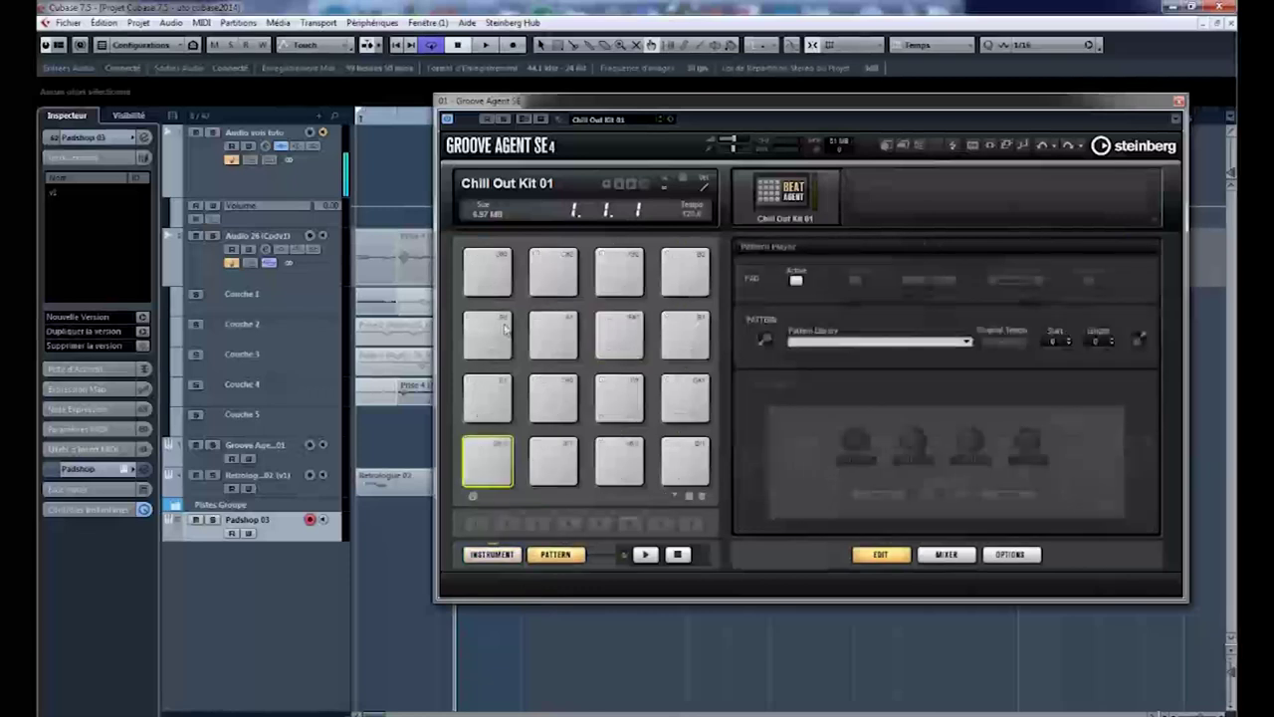
{"action": "left_click_drag", "start_coordinate": [586, 103], "coordinate": [685, 153]}
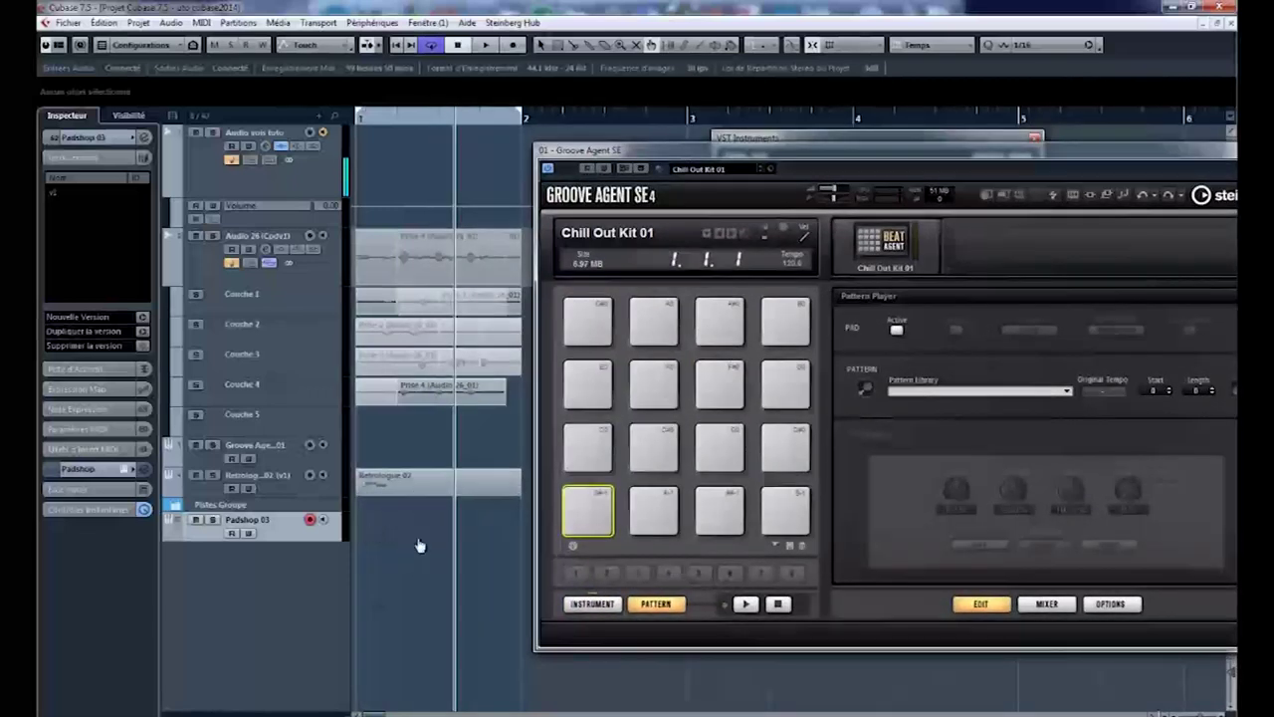
Place the Retrologue 02 MIDI part on the first pattern pad, trigger it, and reset all pads
{"action": "left_click_drag", "start_coordinate": [401, 486], "coordinate": [592, 327]}
{"action": "left_click", "coordinate": [593, 325]}
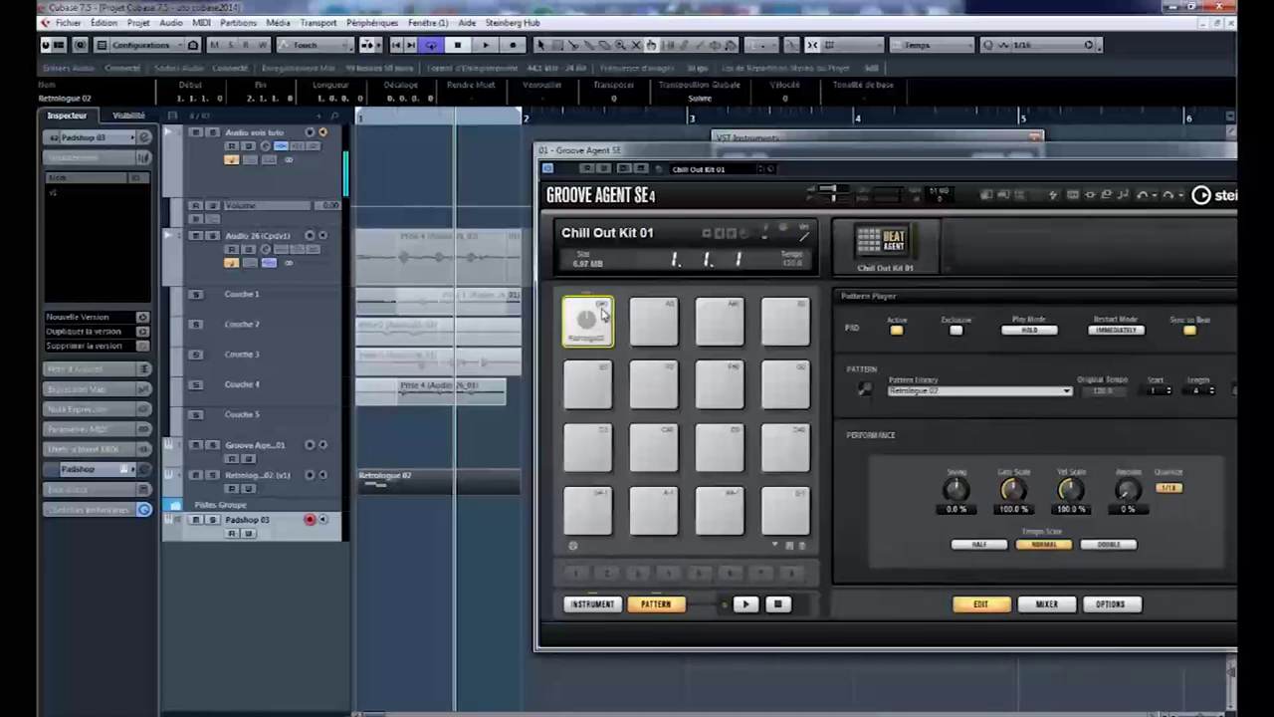
{"action": "right_click", "coordinate": [603, 315]}
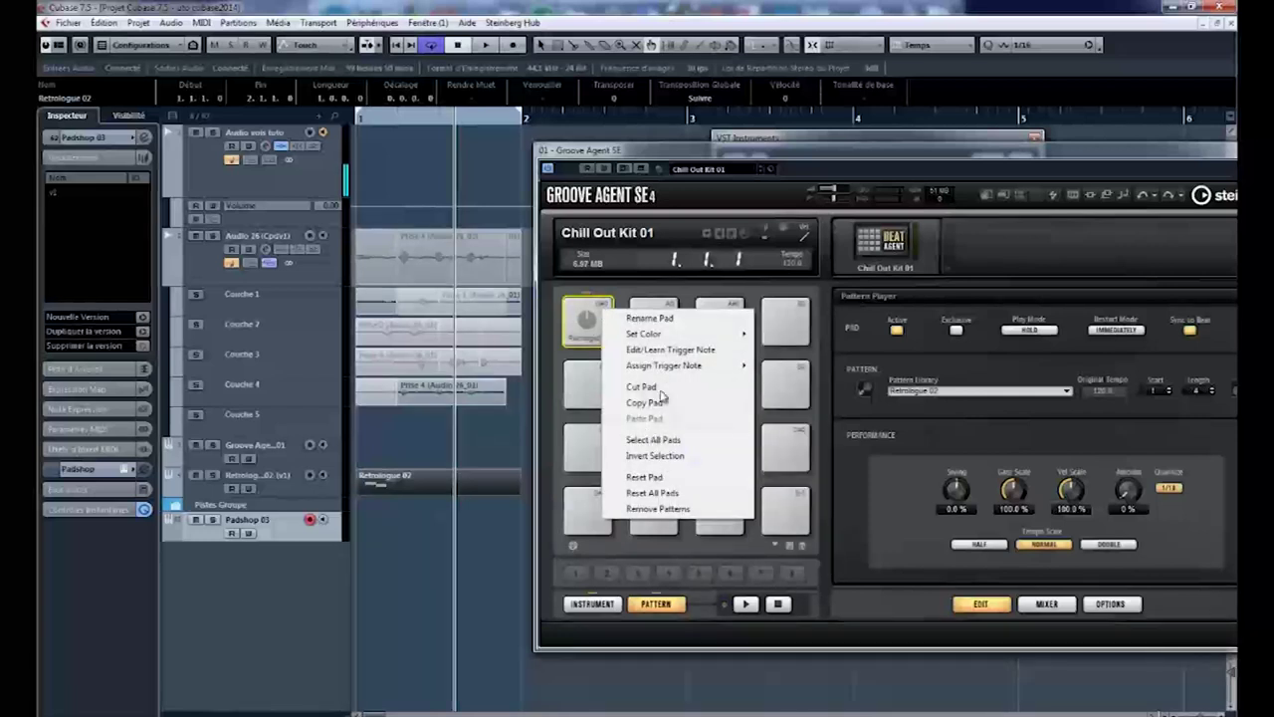
{"action": "left_click", "coordinate": [652, 491]}
Set the color of the first pattern pad to yellow
{"action": "right_click", "coordinate": [596, 311]}
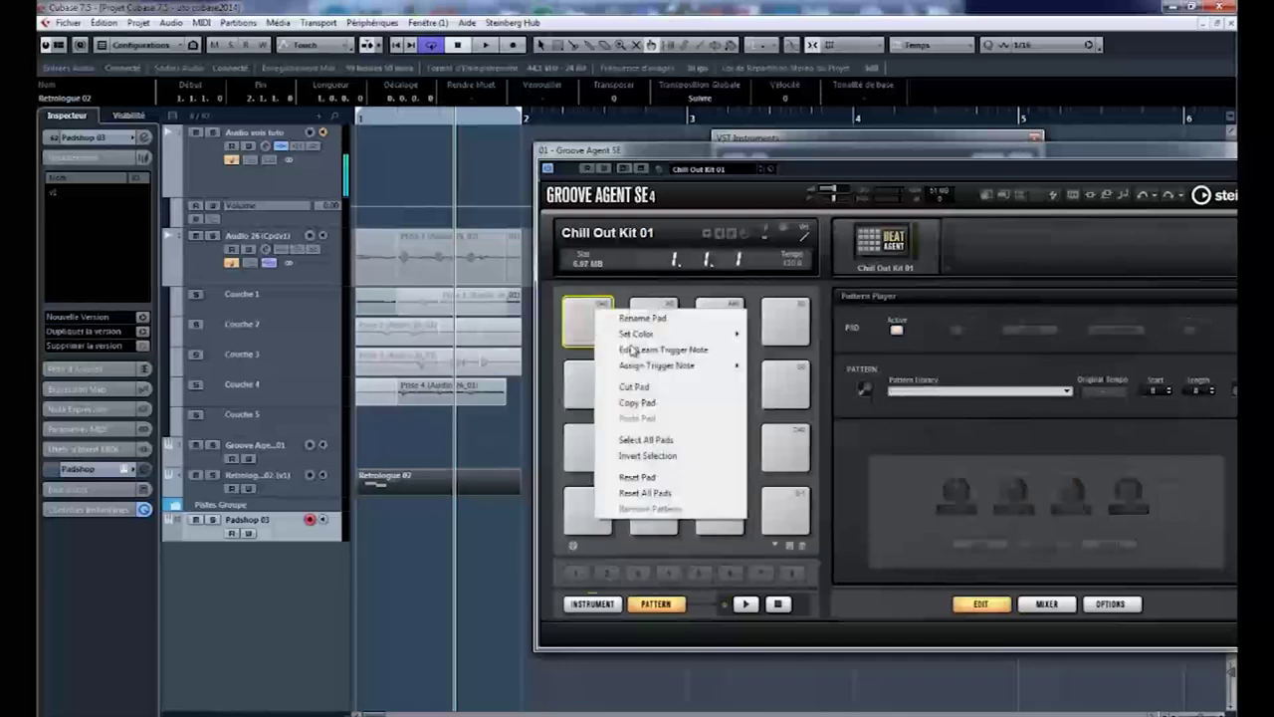
{"action": "mouse_move", "coordinate": [650, 336]}
{"action": "left_click", "coordinate": [771, 401]}
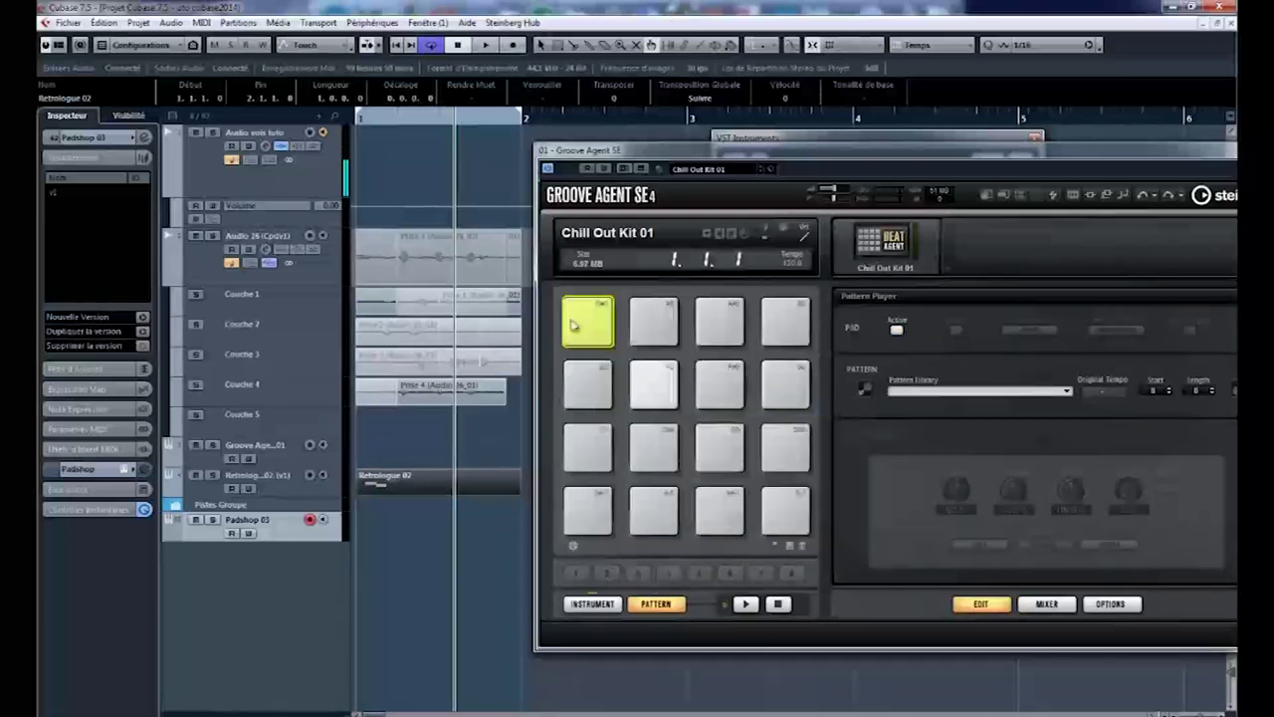
{"action": "left_click", "coordinate": [587, 321]}
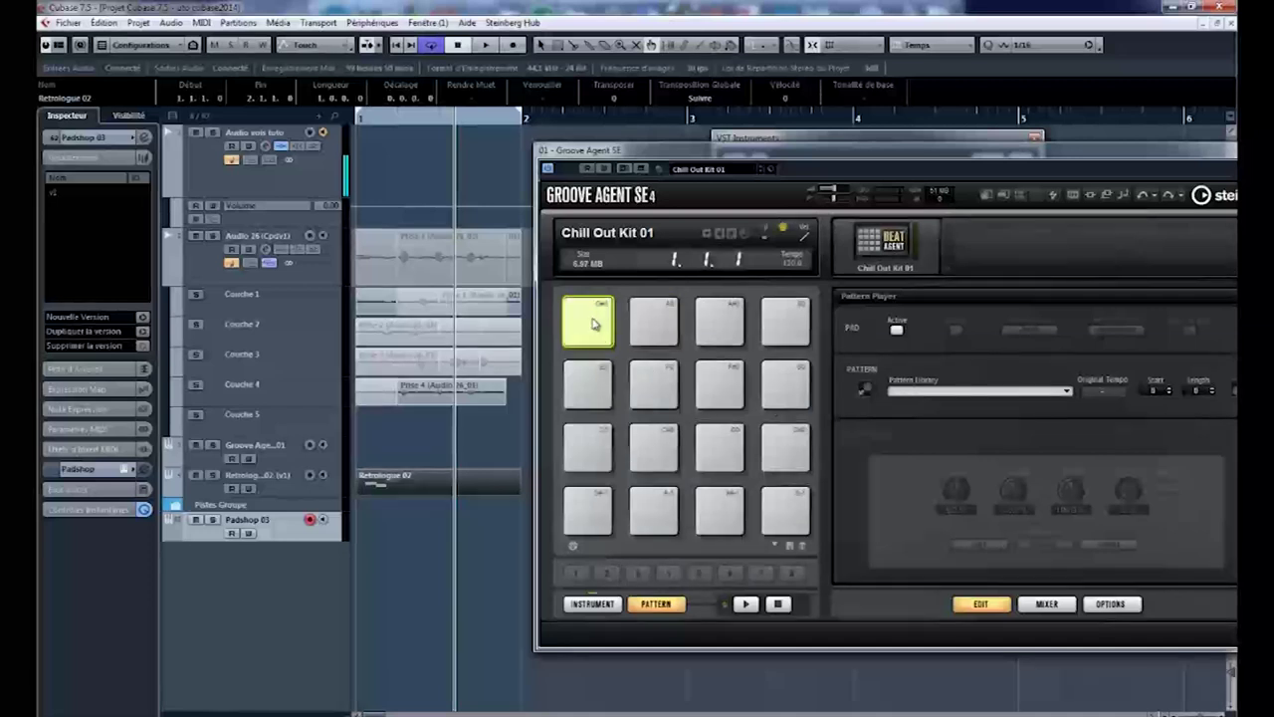
Compare the instrument pads with the pattern pads, ending on the instrument pads
{"action": "left_click", "coordinate": [591, 604]}
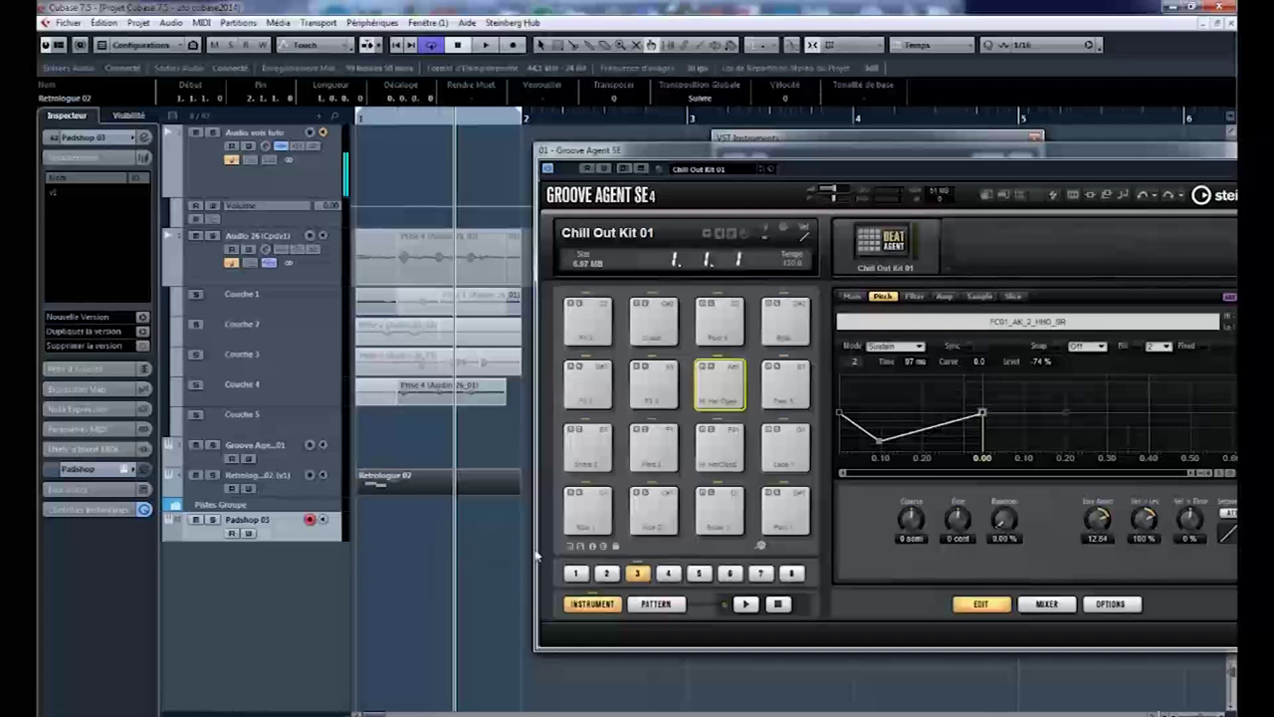
{"action": "left_click", "coordinate": [655, 603]}
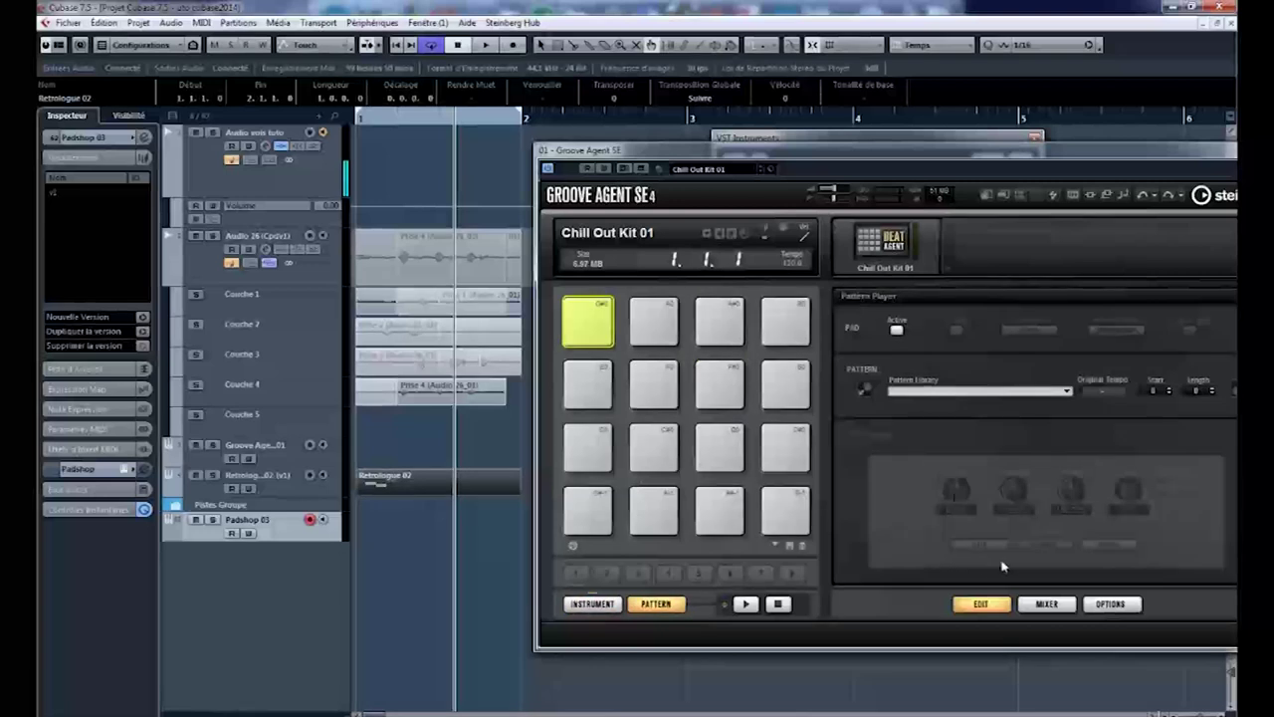
{"action": "left_click", "coordinate": [592, 604]}
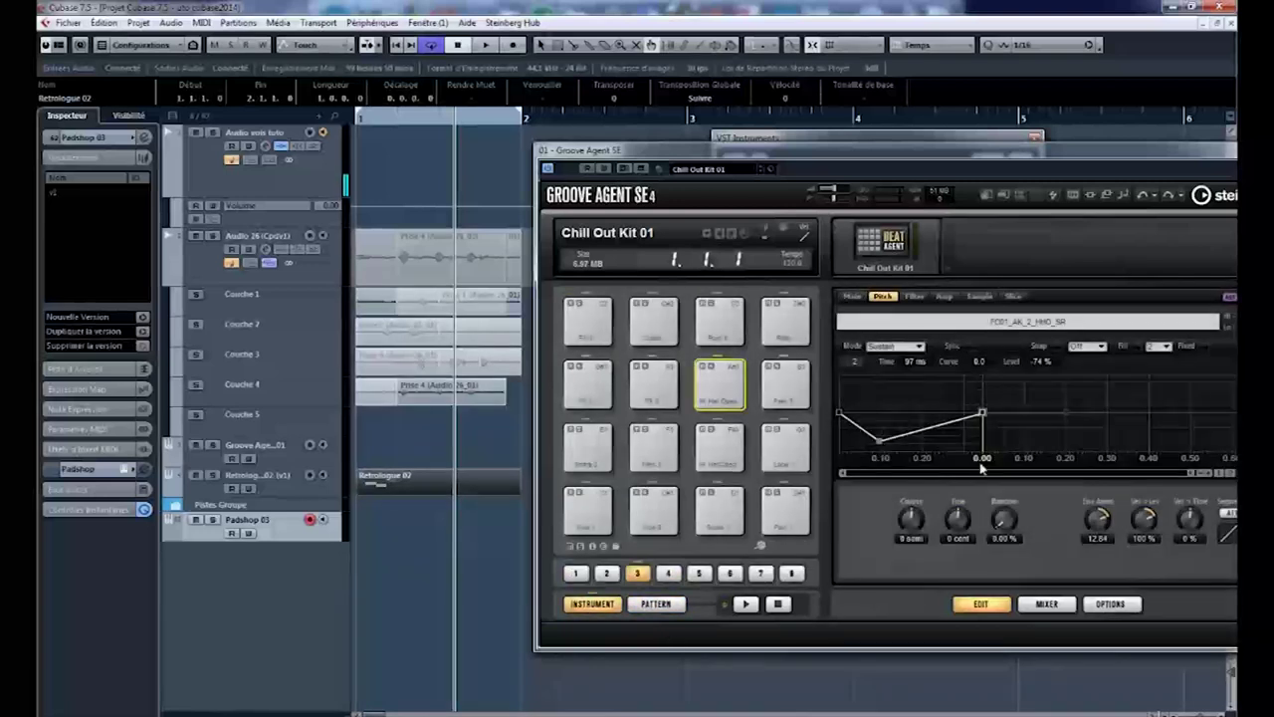
Activate all of Groove Agent SE's outputs in the VST Instruments rack, and bring its editor back to the front
{"action": "left_click_drag", "start_coordinate": [919, 150], "coordinate": [714, 242]}
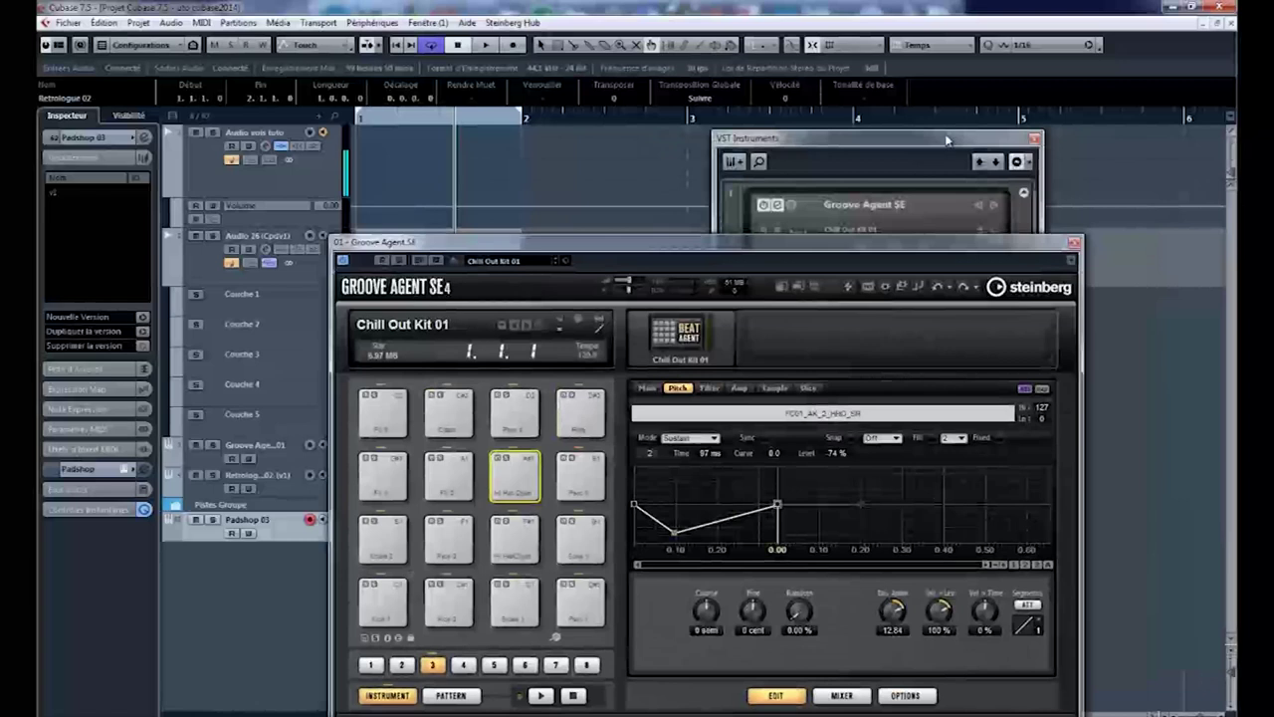
{"action": "left_click", "coordinate": [947, 140]}
{"action": "left_click", "coordinate": [994, 206]}
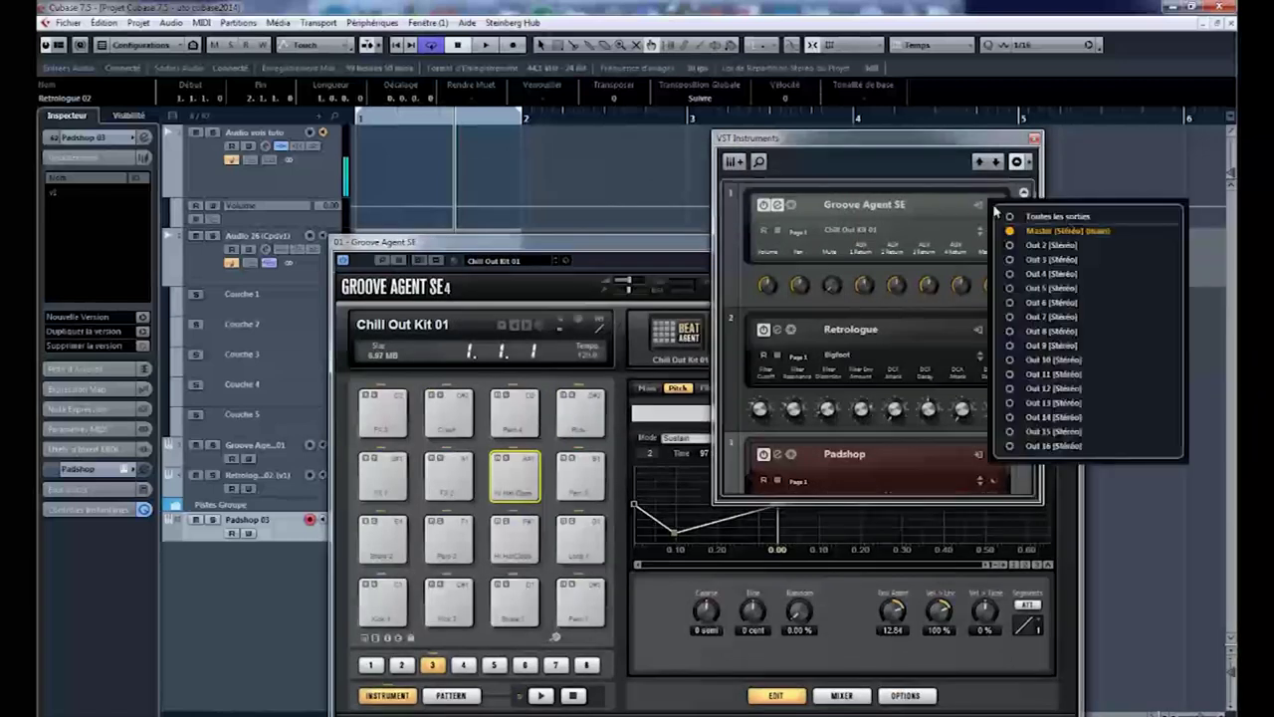
{"action": "left_click", "coordinate": [1008, 217]}
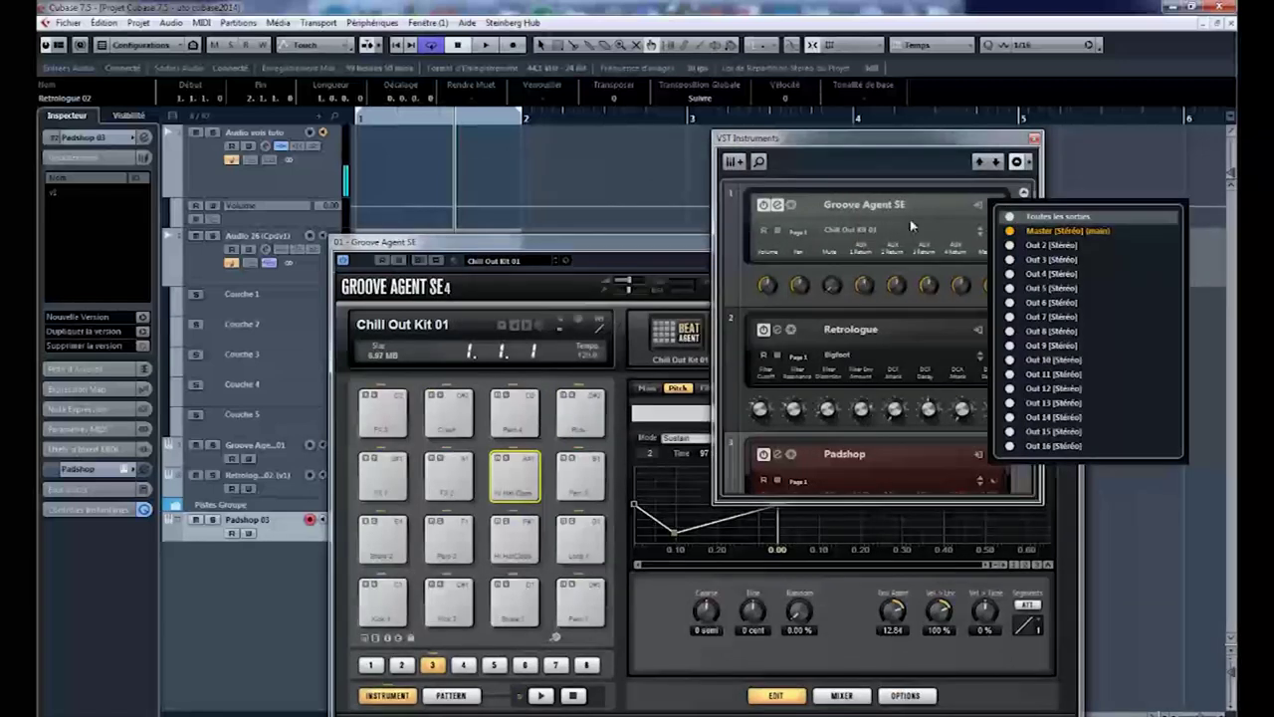
{"action": "left_click", "coordinate": [884, 146]}
{"action": "left_click", "coordinate": [697, 271]}
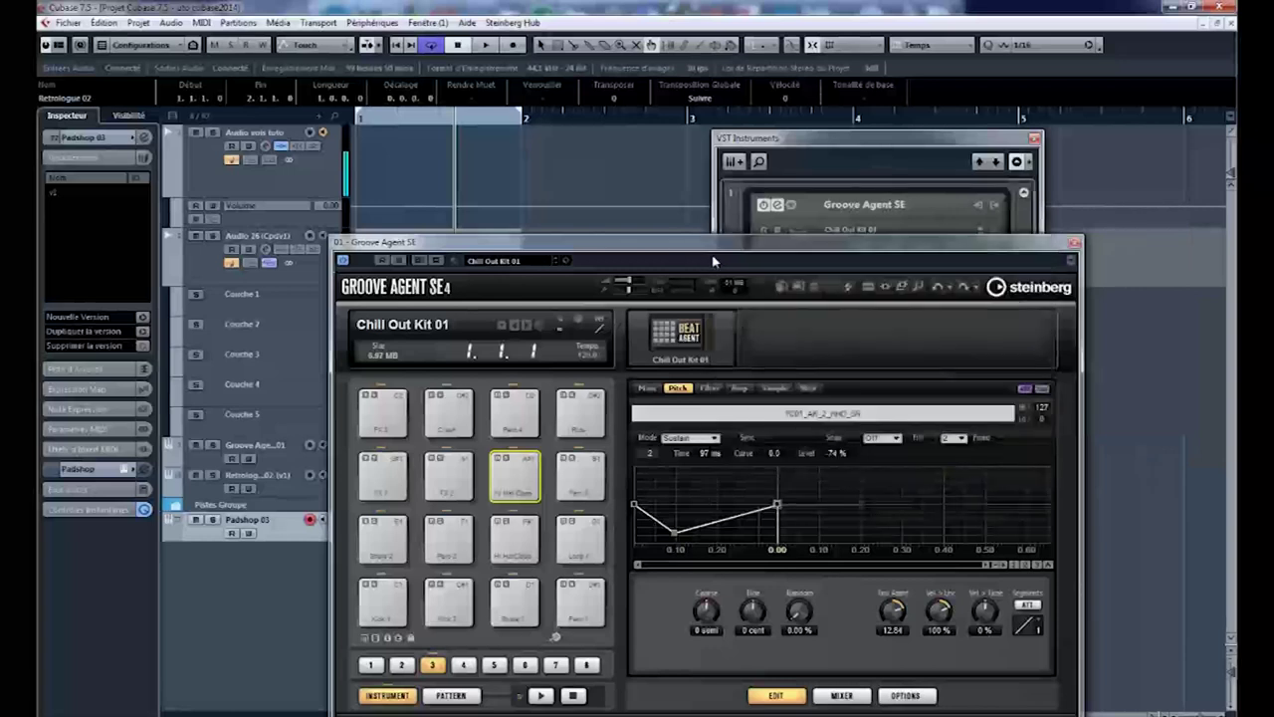
{"action": "left_click_drag", "start_coordinate": [693, 249], "coordinate": [681, 142]}
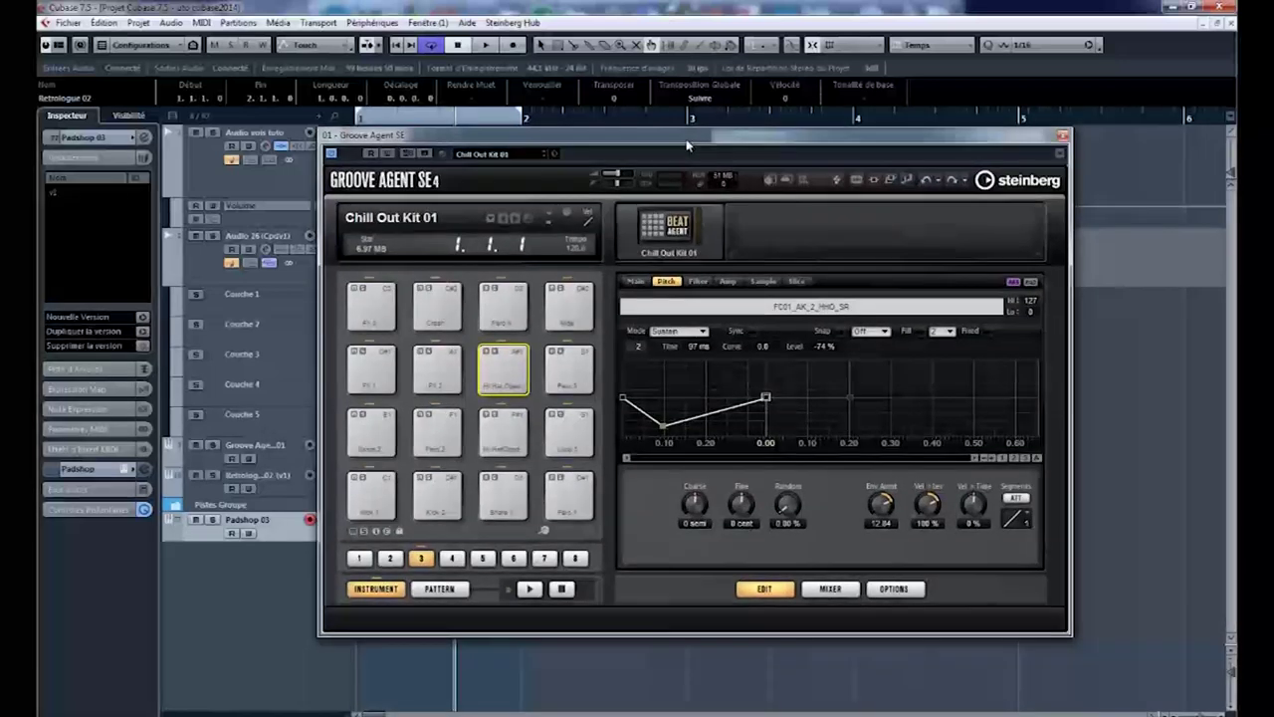
Examine the AUX, Master and Kit pages of Groove Agent SE's internal mixer
{"action": "left_click", "coordinate": [831, 589]}
{"action": "left_click", "coordinate": [677, 280]}
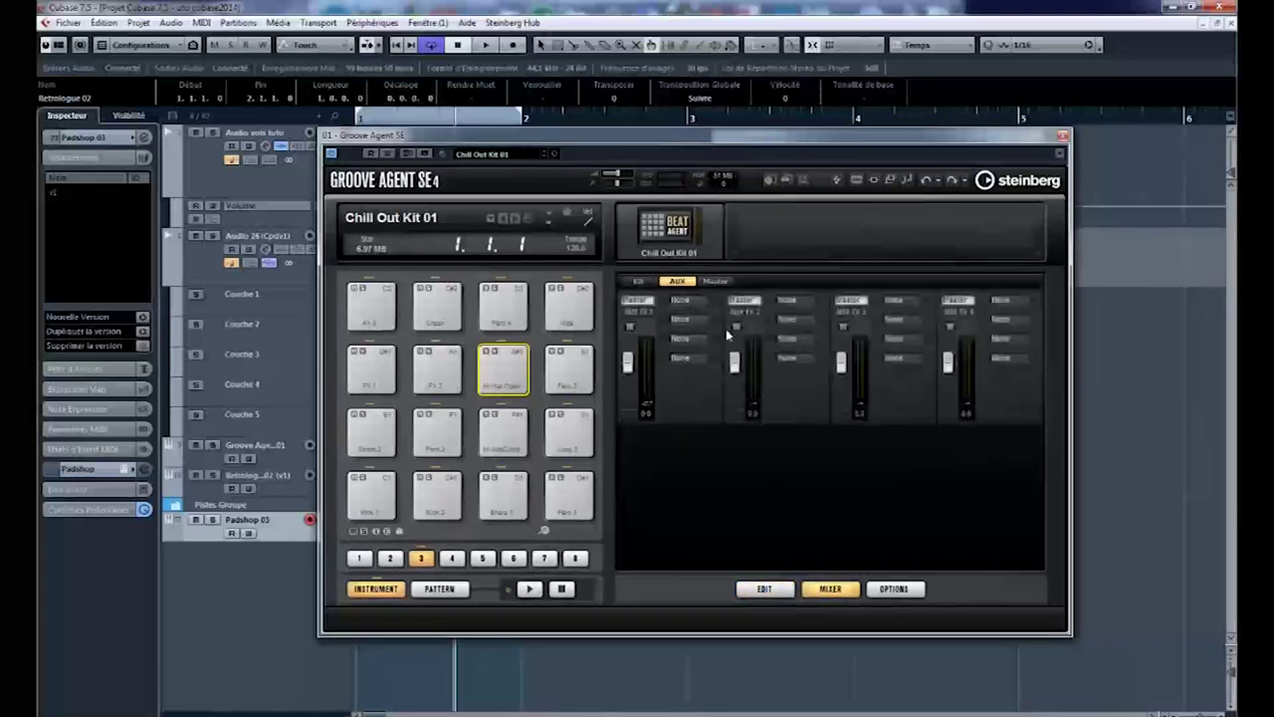
{"action": "left_click", "coordinate": [715, 281]}
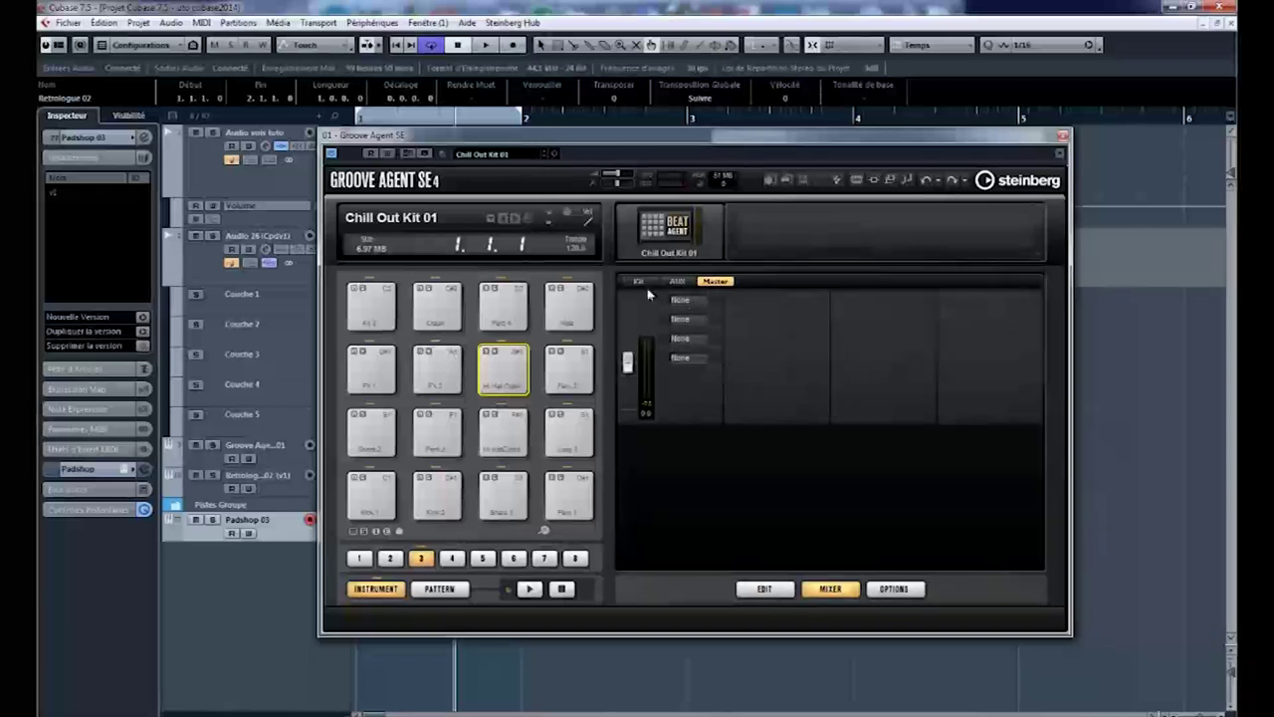
{"action": "left_click", "coordinate": [633, 283]}
{"action": "left_click", "coordinate": [677, 281]}
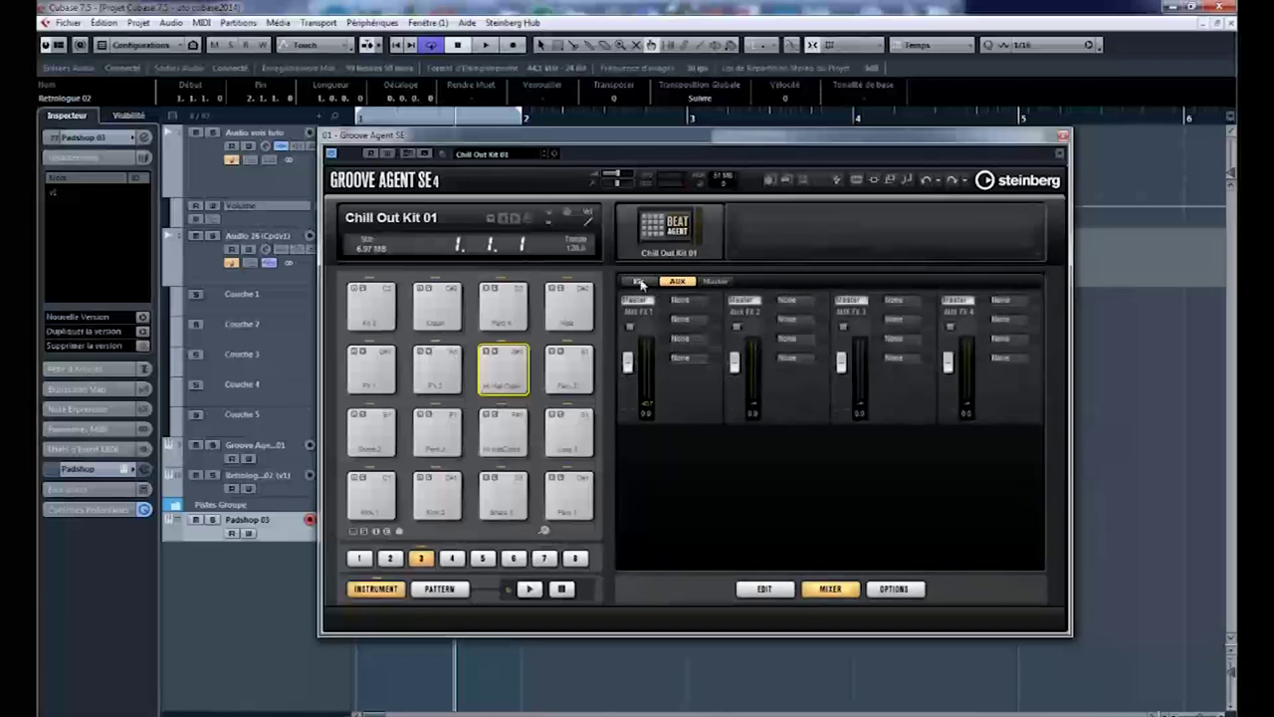
{"action": "left_click", "coordinate": [638, 281]}
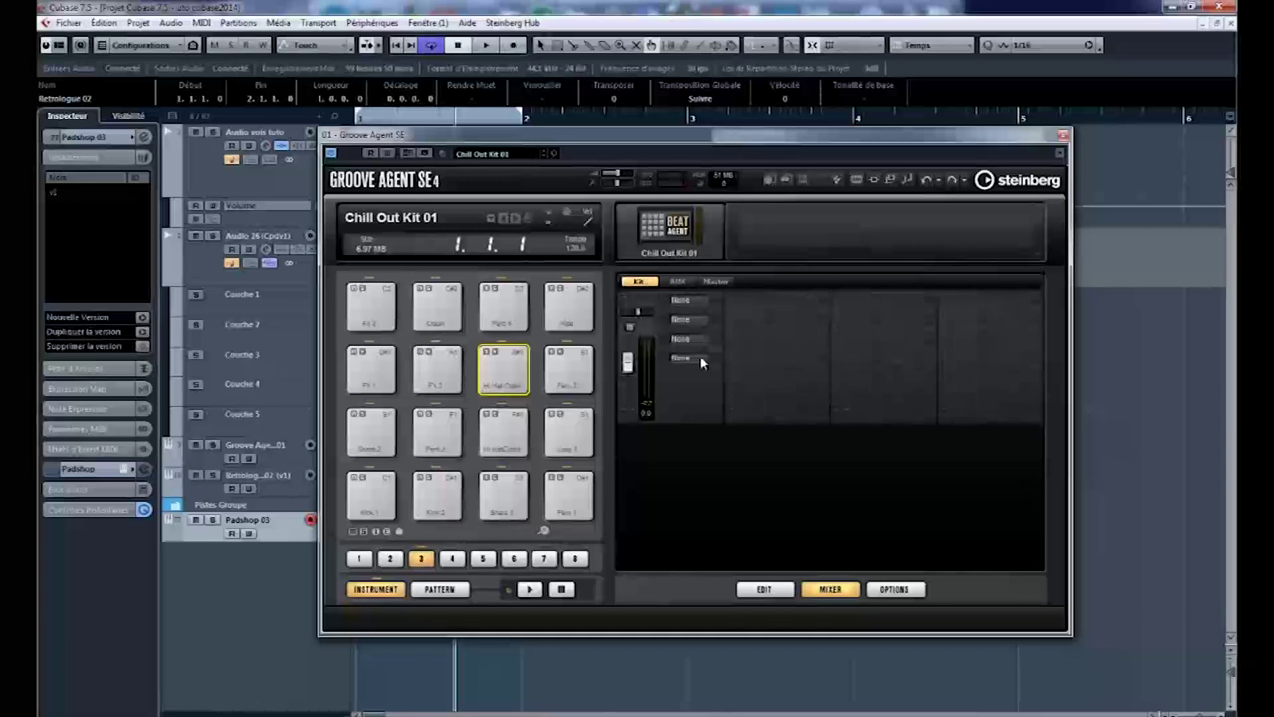
Route the open hi-hat pad's output to Out 11 in its main sample settings
{"action": "left_click", "coordinate": [769, 590]}
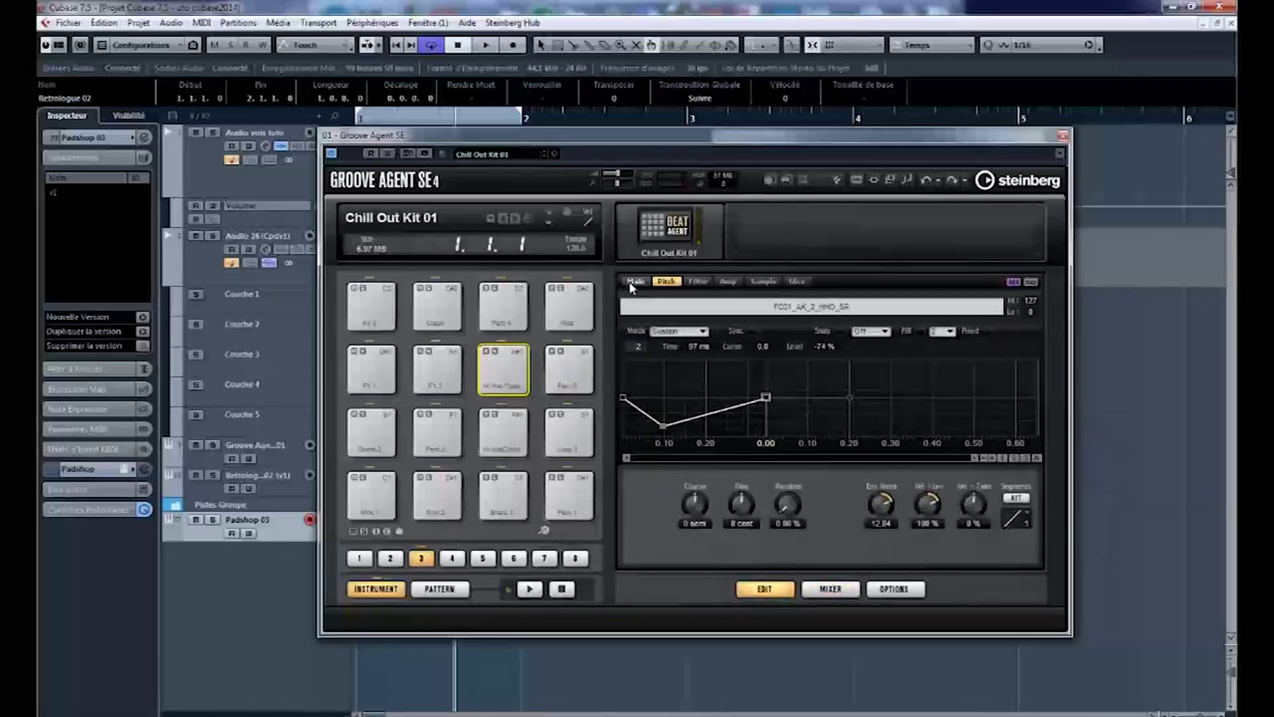
{"action": "left_click", "coordinate": [636, 281]}
{"action": "left_click", "coordinate": [739, 554]}
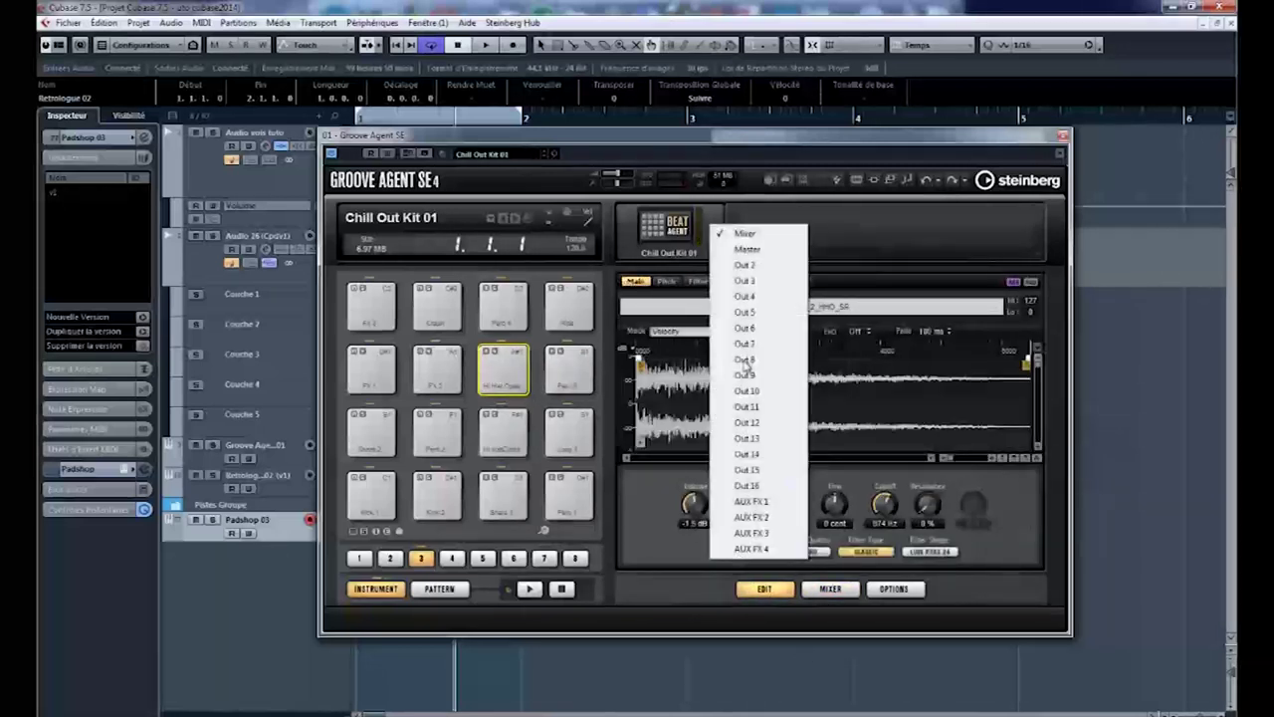
{"action": "left_click", "coordinate": [643, 545]}
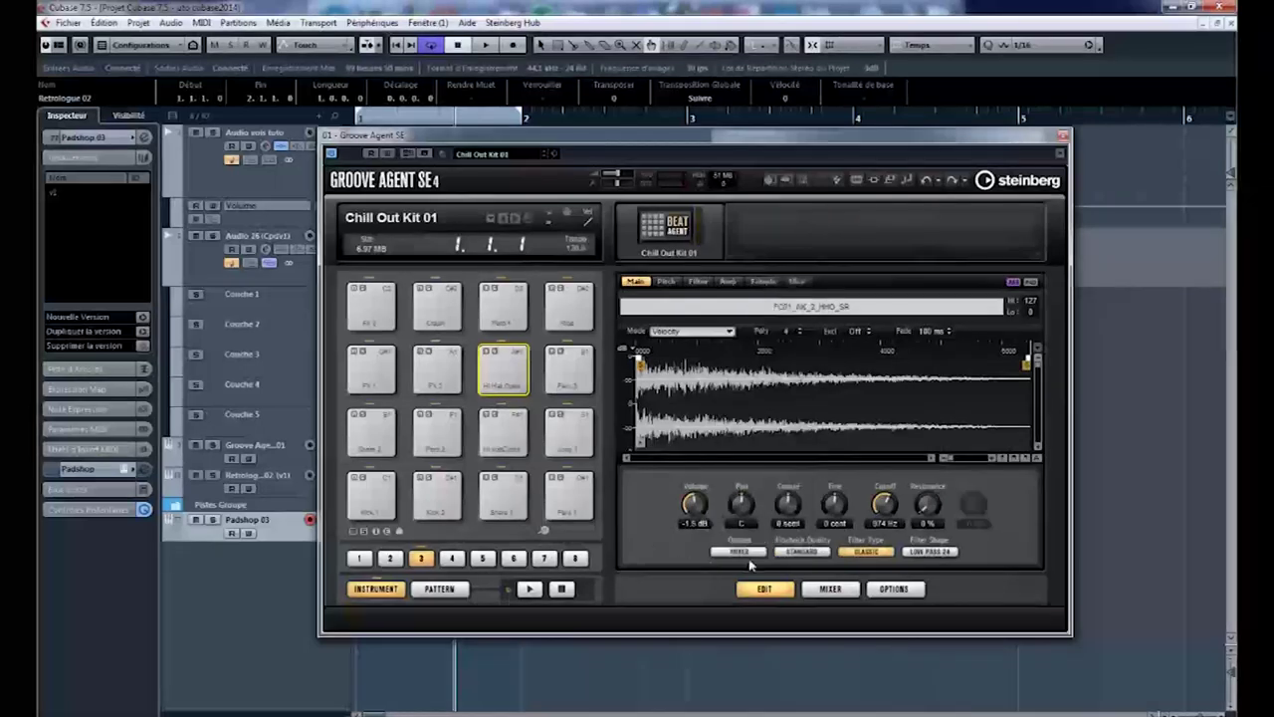
{"action": "left_click", "coordinate": [744, 560]}
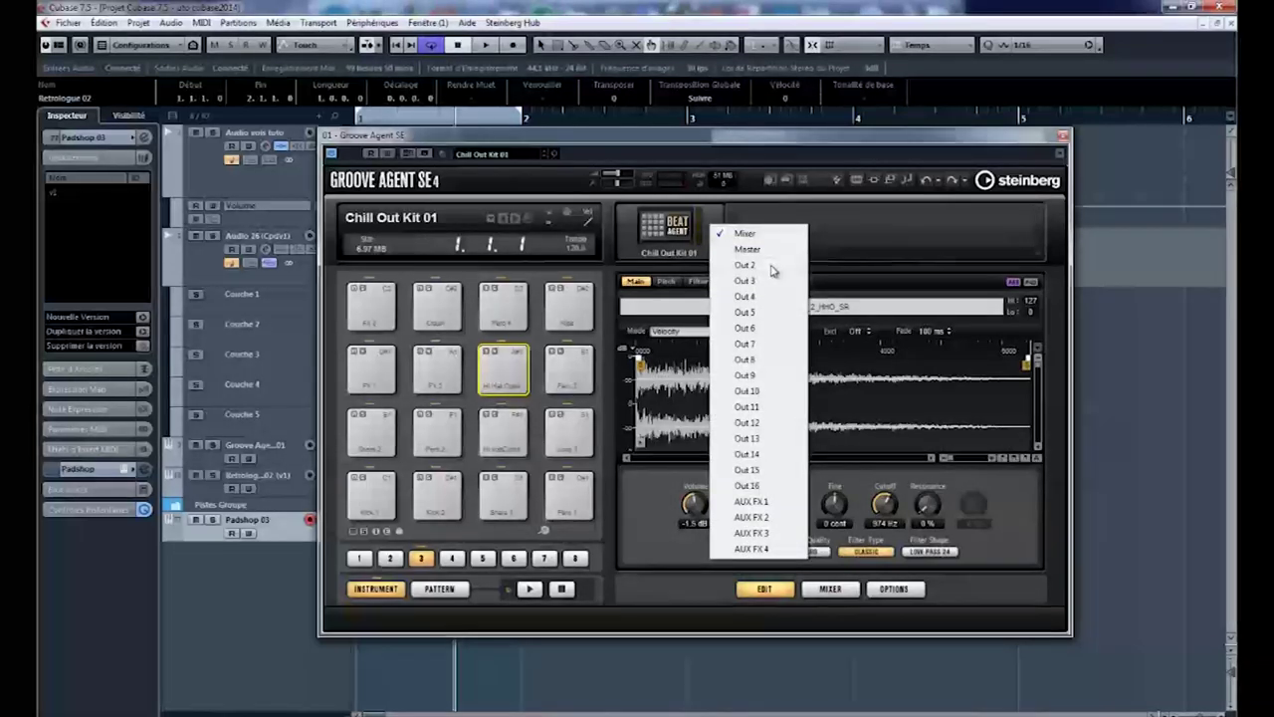
{"action": "left_click", "coordinate": [763, 407]}
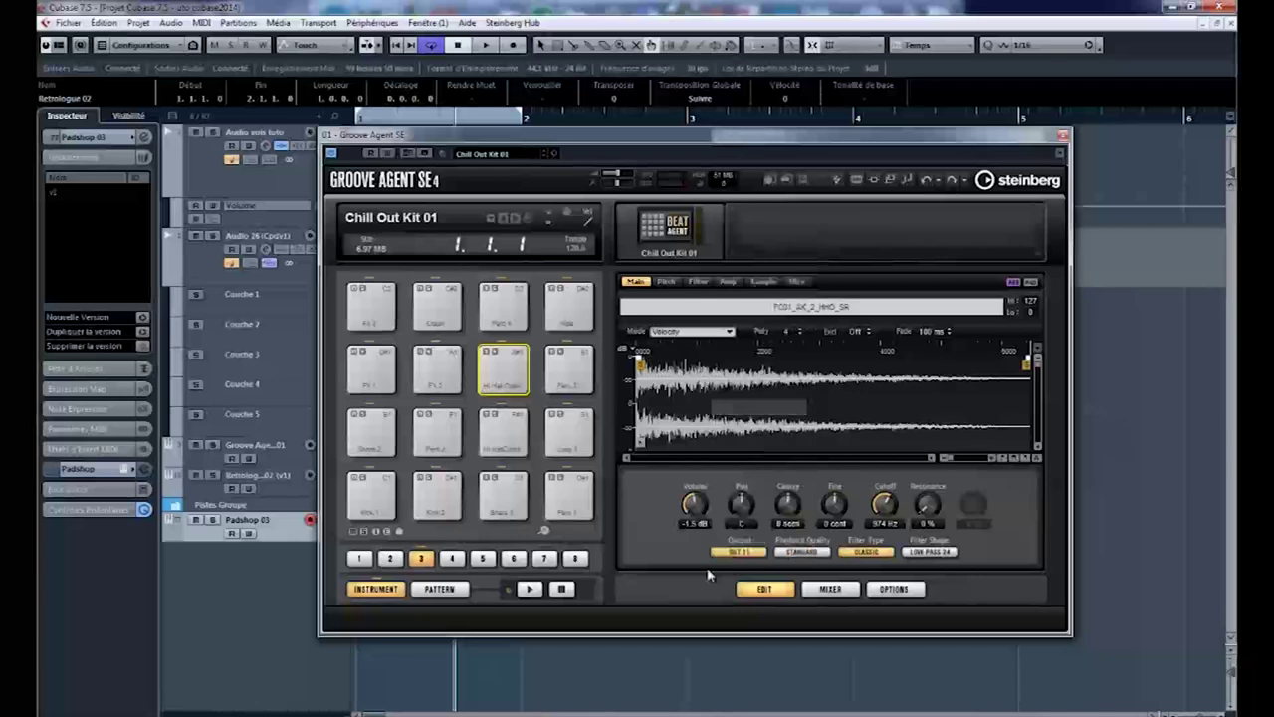
Audition the open hi-hat pad with the MixConsole open and the editor moved aside to check the Out 11 channel's meter
{"action": "left_click", "coordinate": [502, 377]}
{"action": "left_click", "coordinate": [502, 377]}
{"action": "left_click", "coordinate": [503, 377]}
{"action": "left_click", "coordinate": [502, 377]}
{"action": "key", "text": "F3"}
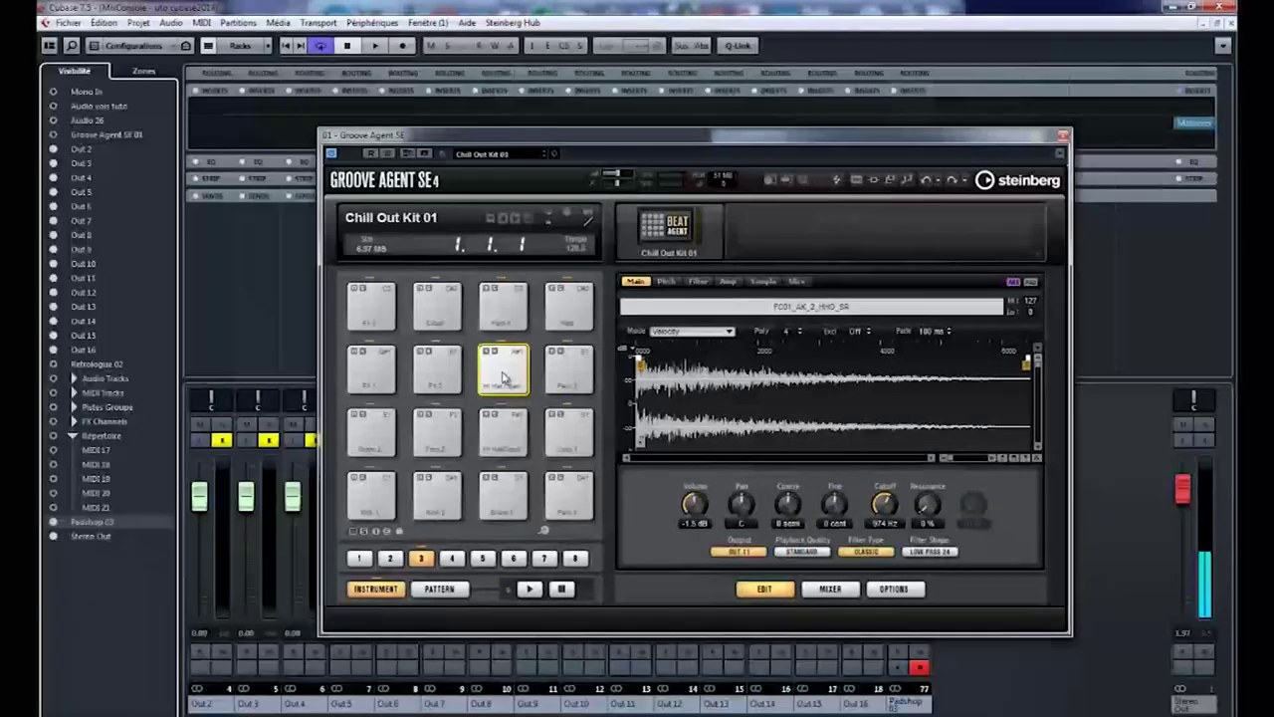
{"action": "left_click", "coordinate": [503, 377]}
{"action": "left_click_drag", "start_coordinate": [570, 141], "coordinate": [699, 73]}
{"action": "left_click", "coordinate": [629, 317]}
{"action": "left_click", "coordinate": [629, 320]}
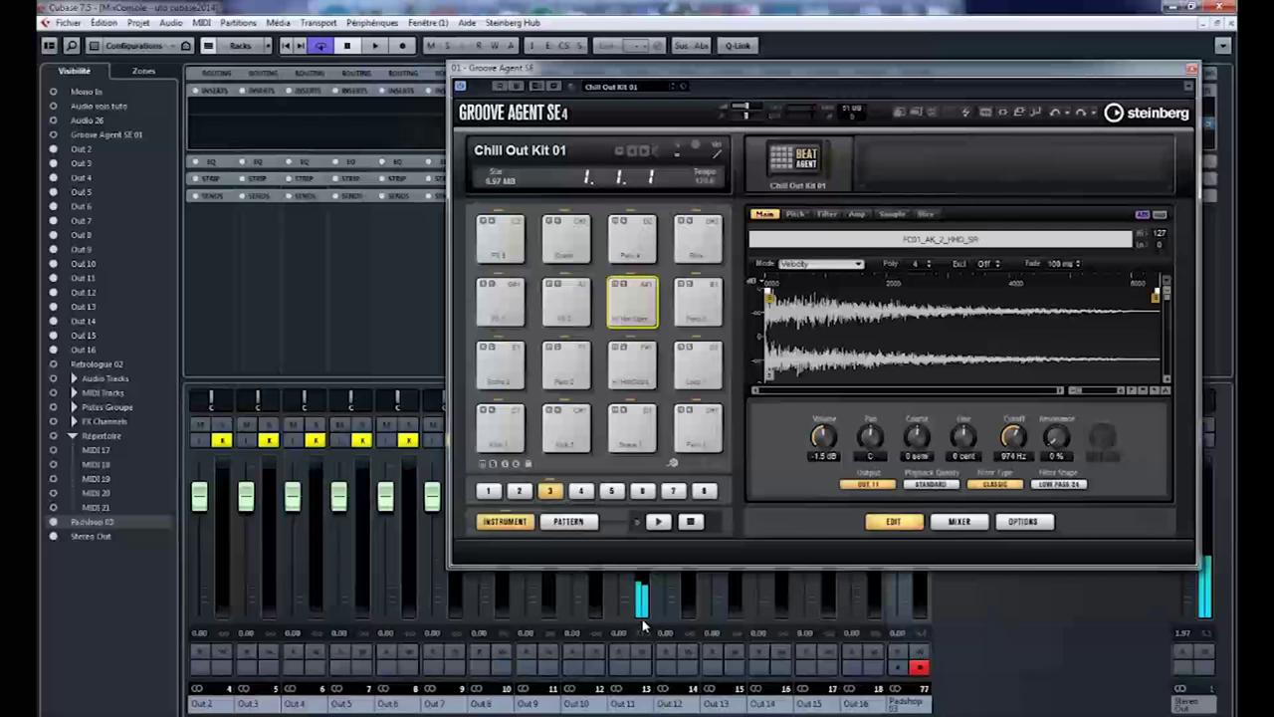
{"action": "left_click", "coordinate": [634, 304]}
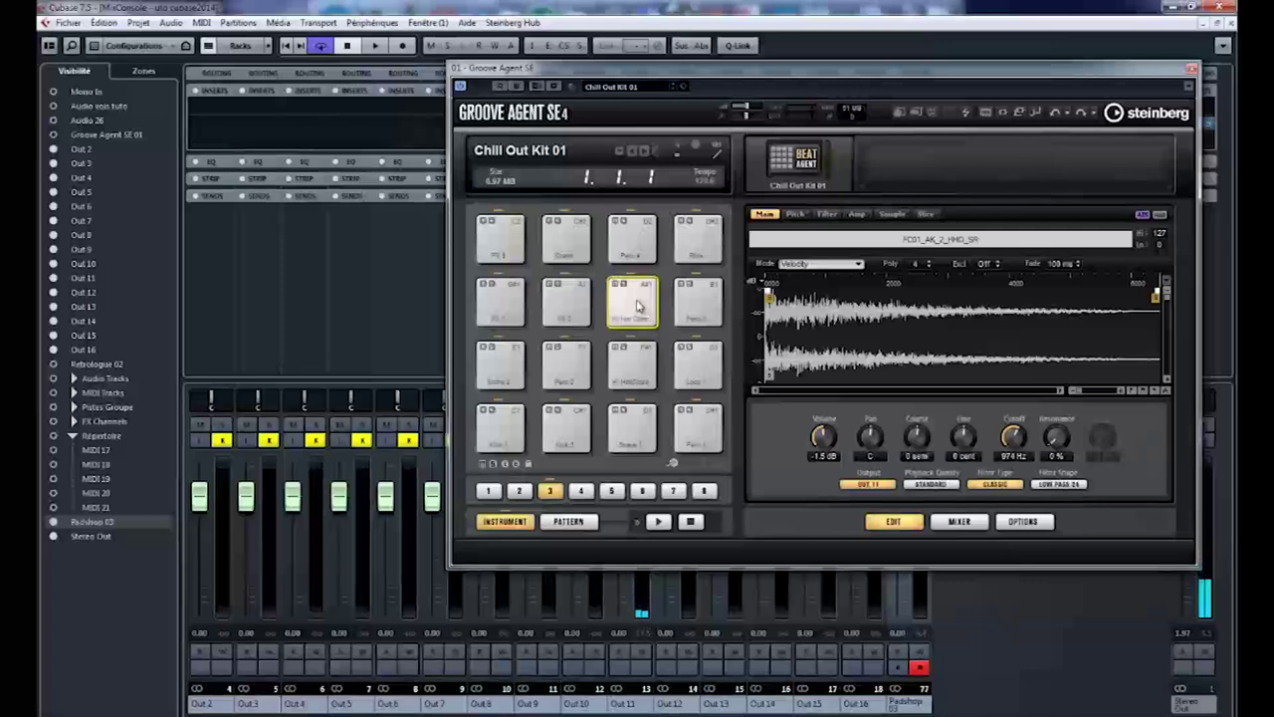
Close the Groove Agent SE editor, the VST Instruments rack and the MixConsole to return to the project window
{"action": "left_click_drag", "start_coordinate": [1187, 67], "coordinate": [990, 94]}
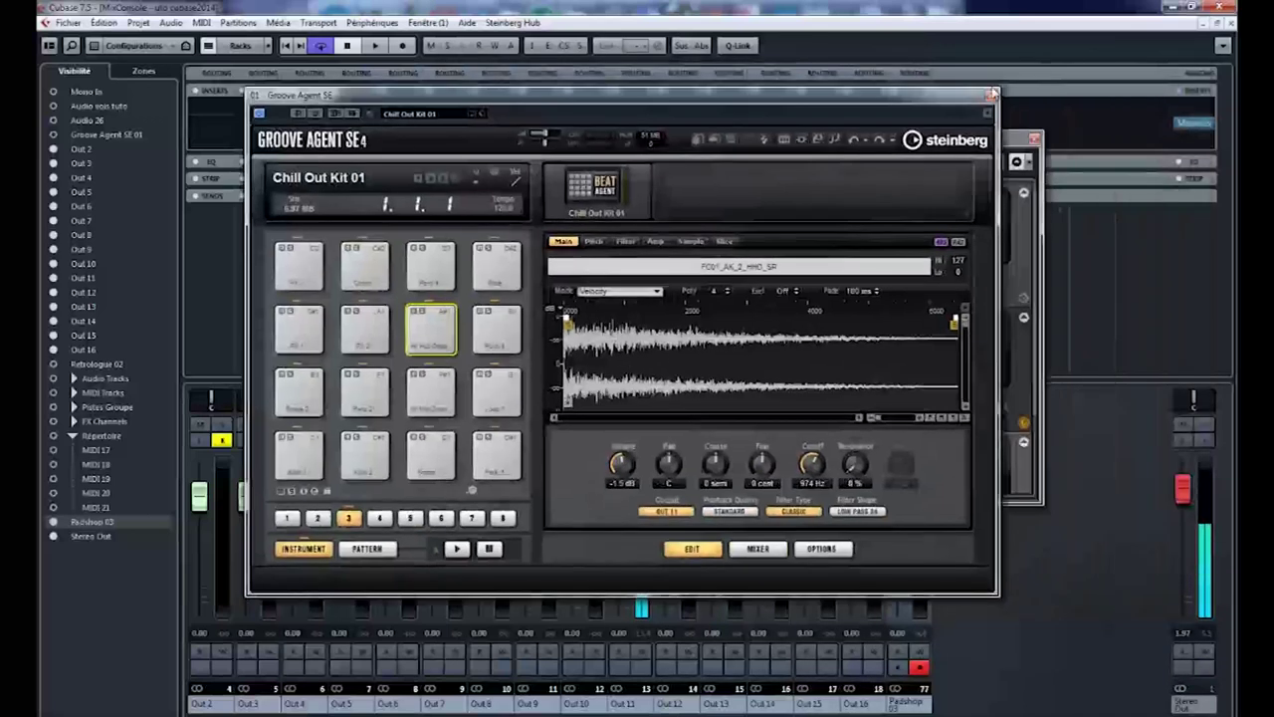
{"action": "left_click", "coordinate": [991, 95]}
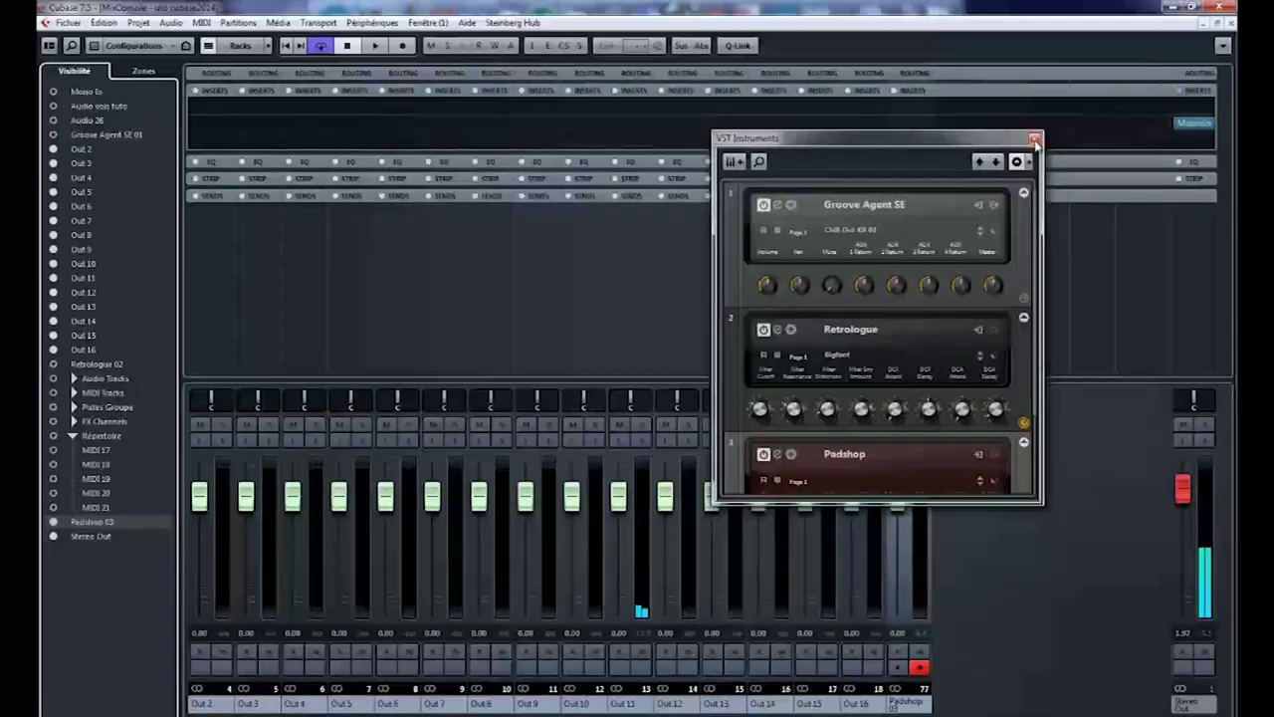
{"action": "left_click", "coordinate": [1036, 137]}
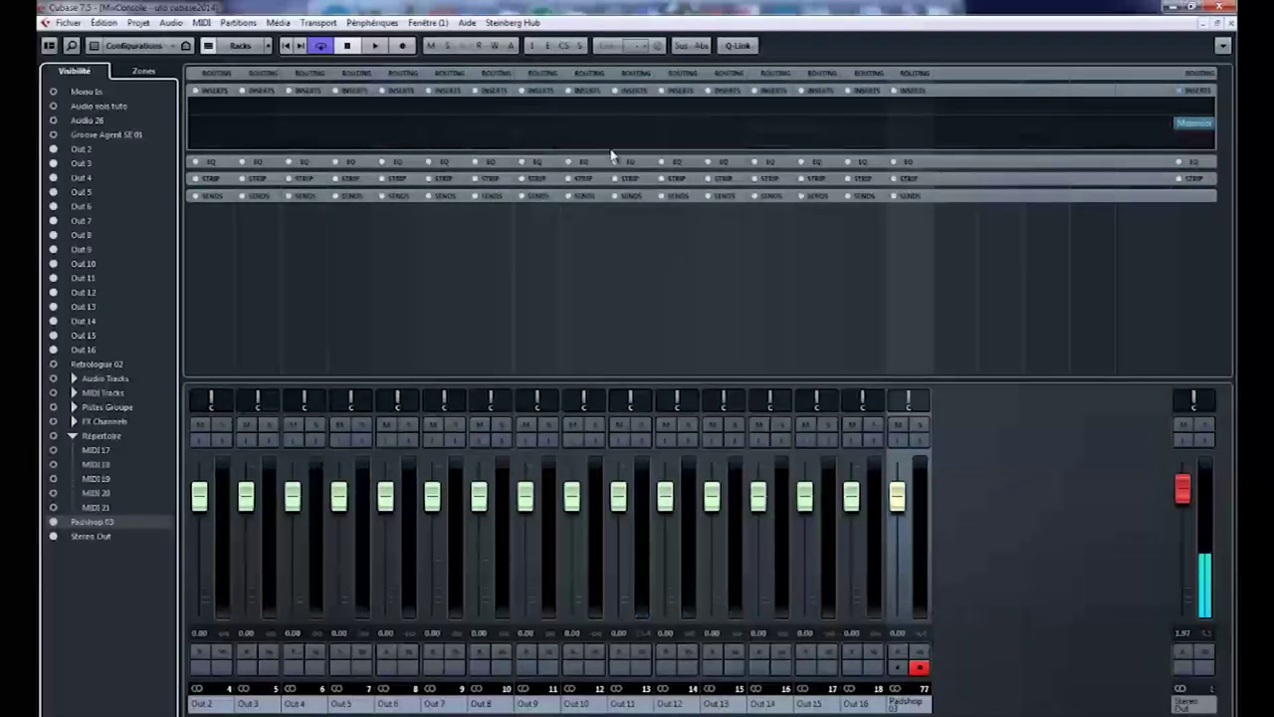
{"action": "key", "text": "F3"}
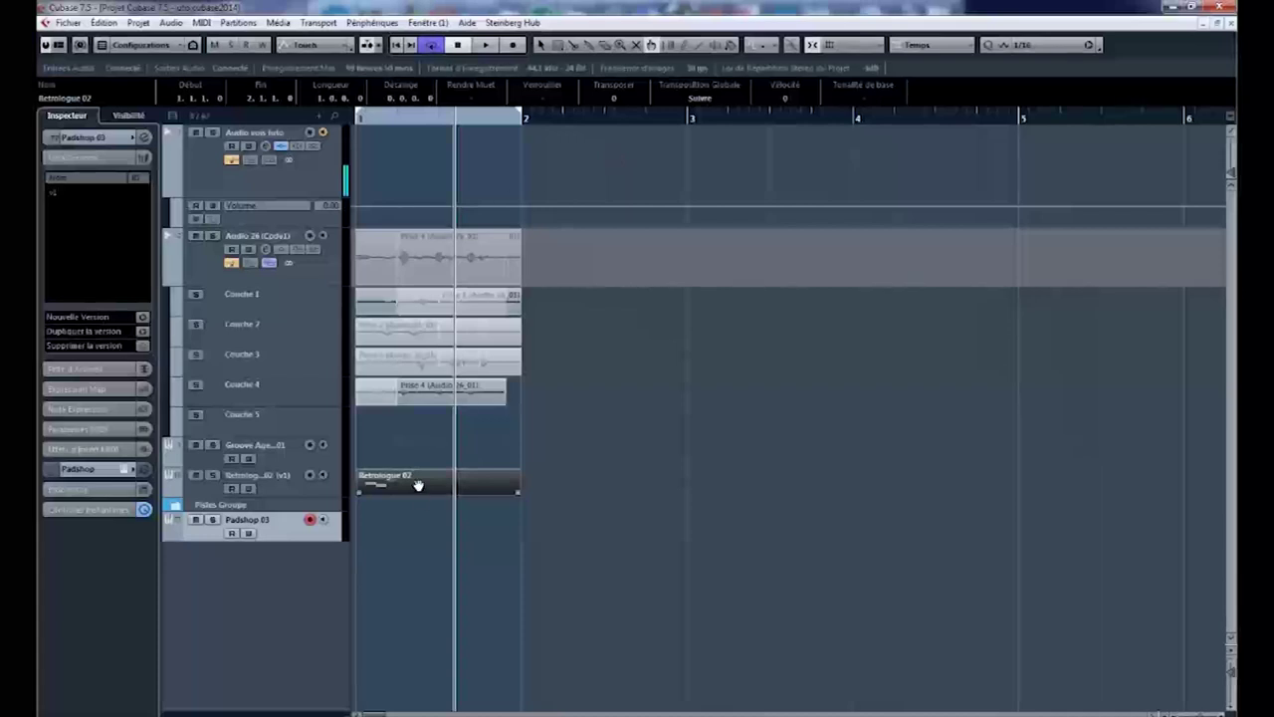
Open the Retrologue 02 part in the Score Editor and select its first note
{"action": "left_click", "coordinate": [239, 23]}
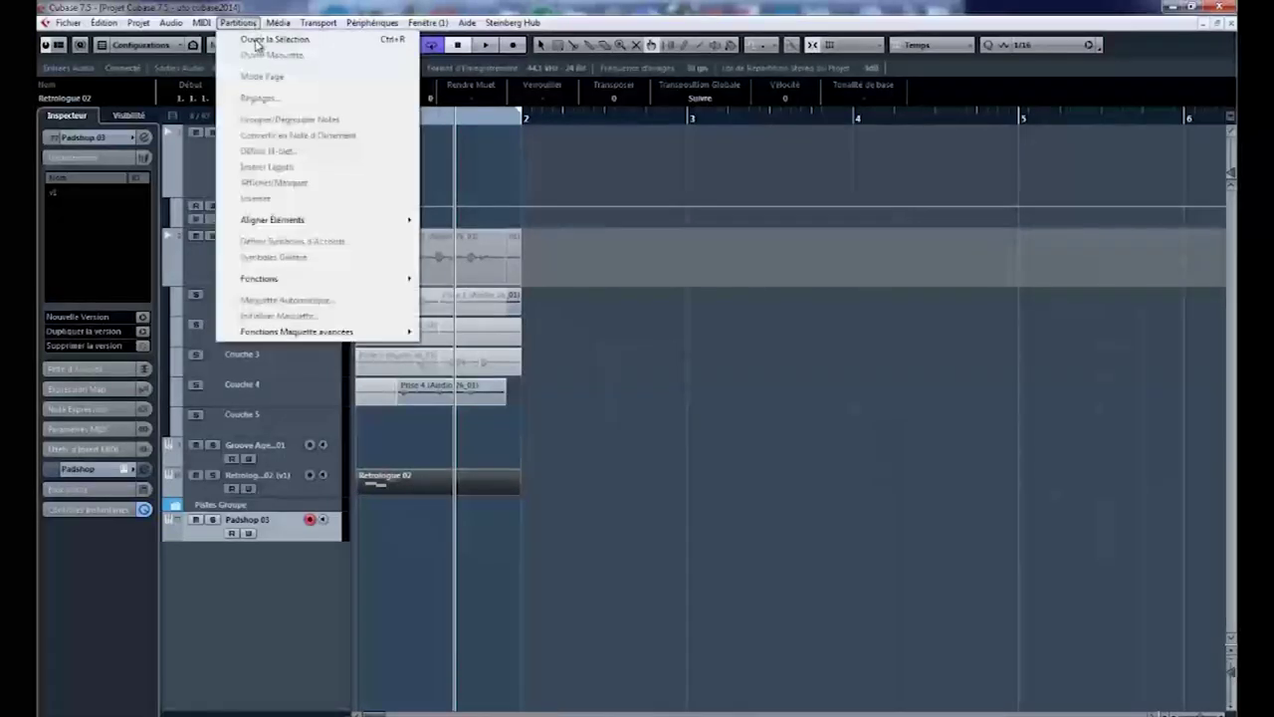
{"action": "left_click", "coordinate": [261, 39]}
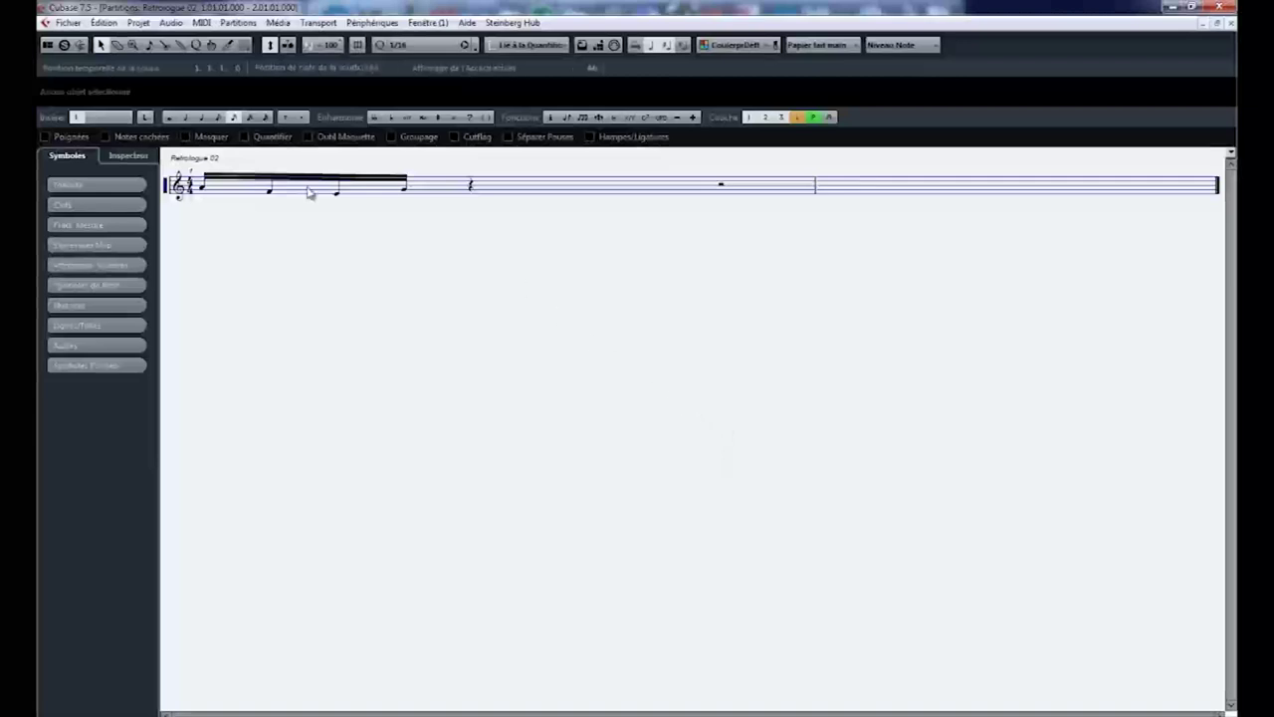
{"action": "left_click", "coordinate": [223, 189]}
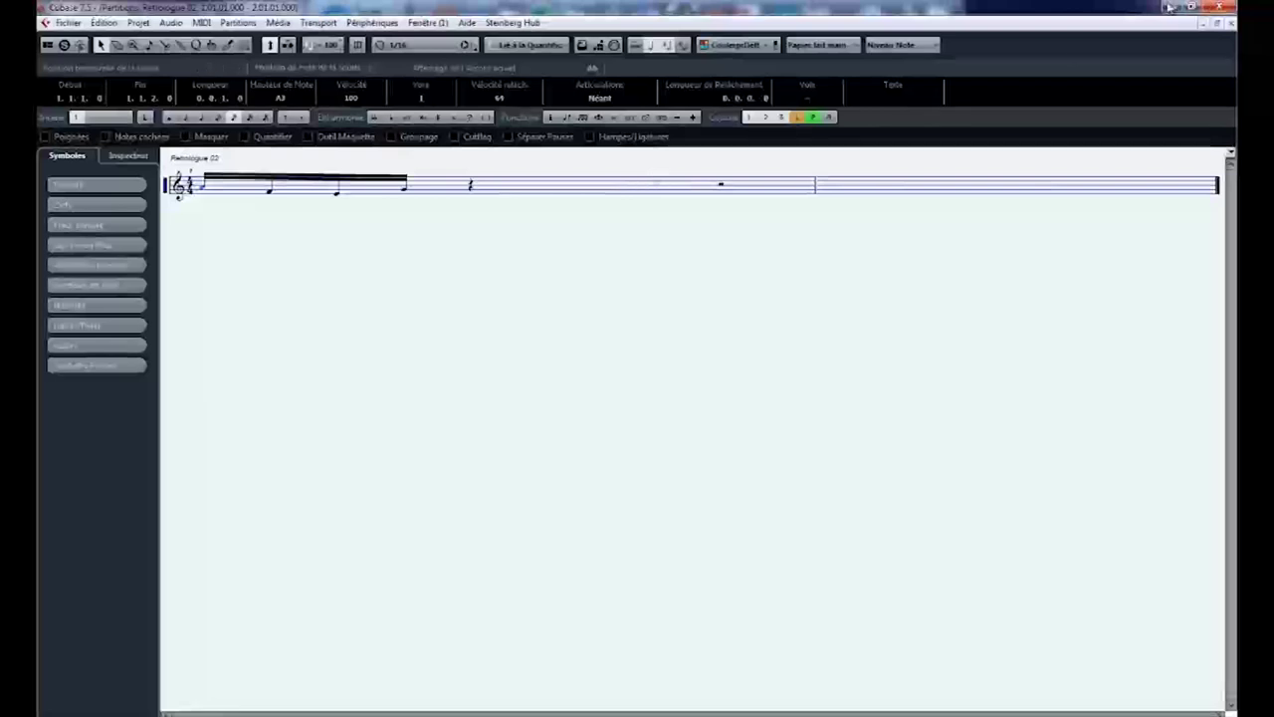
Close the Score Editor, cancel the save prompt, and move the project window back into place
{"action": "left_click_drag", "start_coordinate": [1134, 9], "coordinate": [1029, 52]}
{"action": "left_click", "coordinate": [1087, 45]}
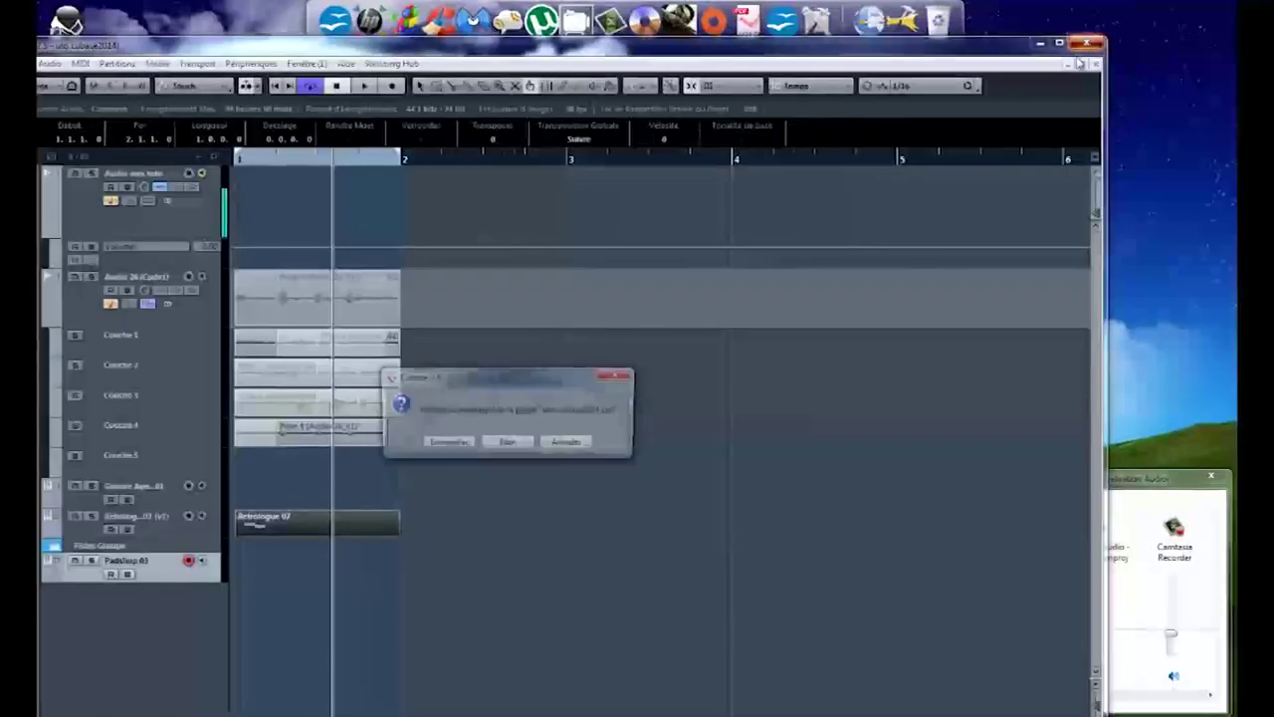
{"action": "left_click", "coordinate": [568, 445]}
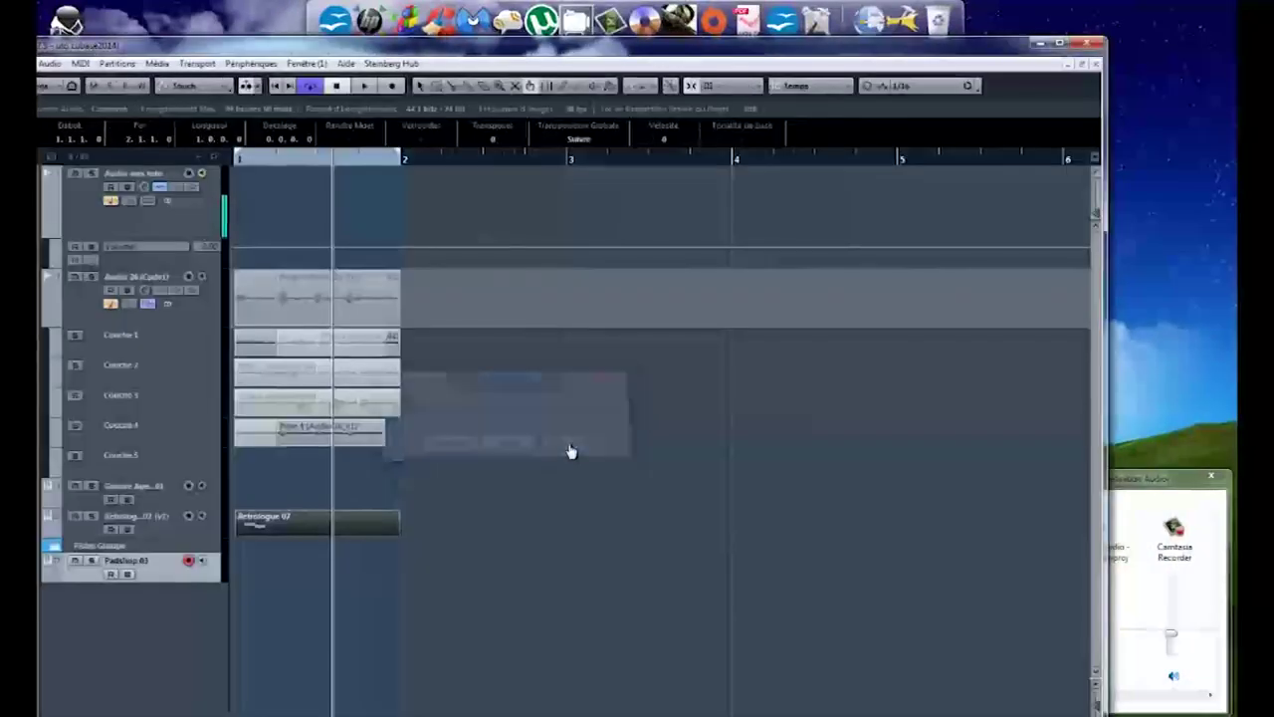
{"action": "left_click_drag", "start_coordinate": [425, 50], "coordinate": [550, 18]}
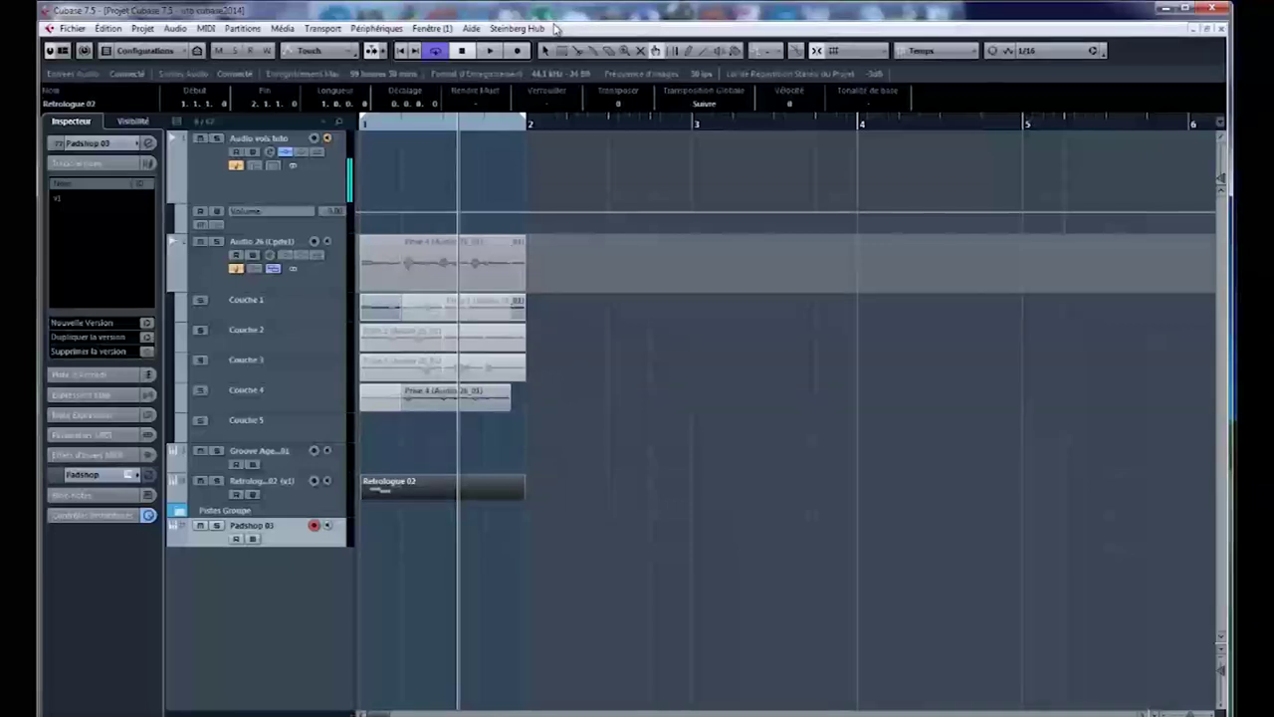
Stop playback in the project window and open the MixConsole
{"action": "left_click", "coordinate": [461, 52]}
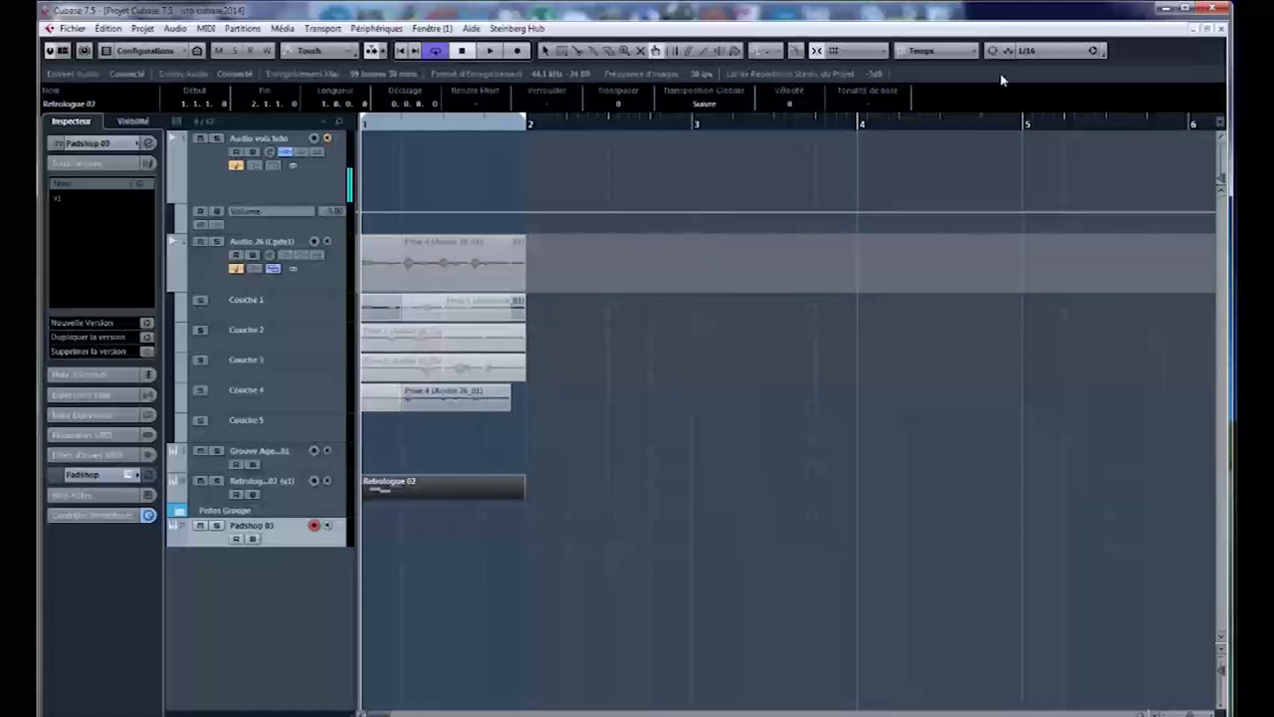
{"action": "left_click", "coordinate": [251, 52]}
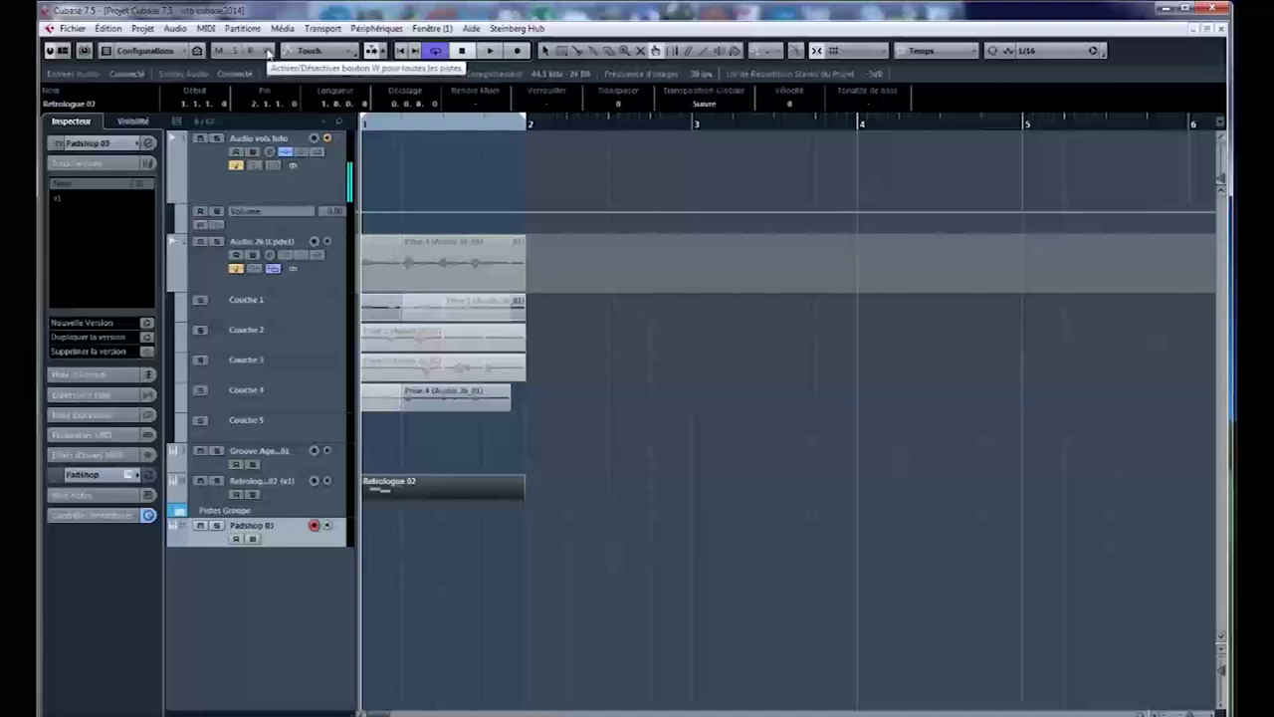
{"action": "key", "text": "F3"}
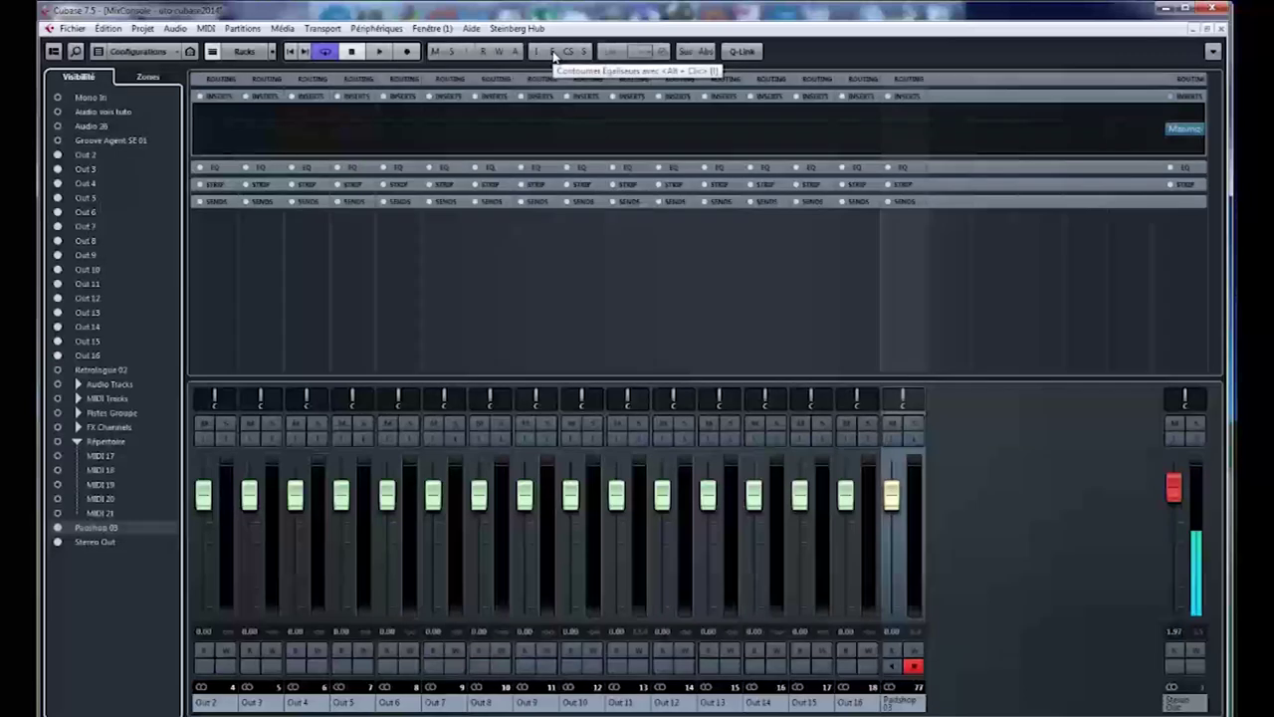
Try bypassing the inserts and the channel strips on all MixConsole channels
{"action": "left_click", "coordinate": [537, 55]}
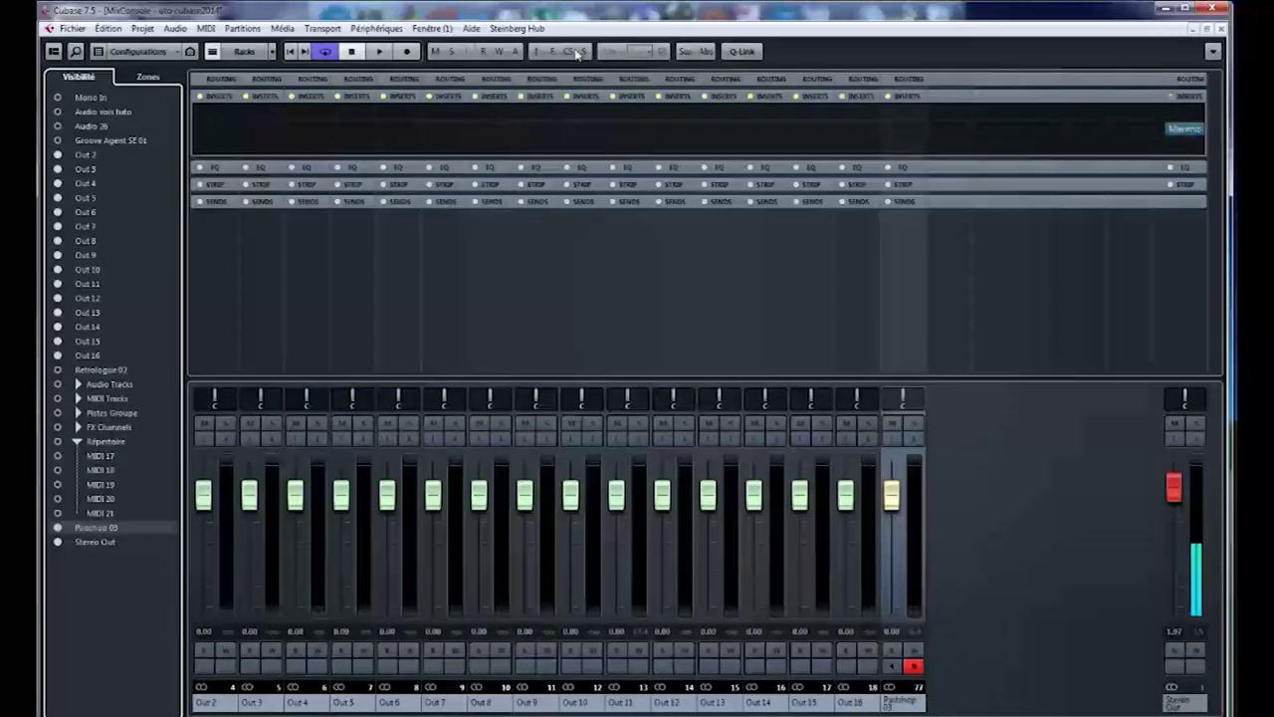
{"action": "left_click", "coordinate": [574, 52]}
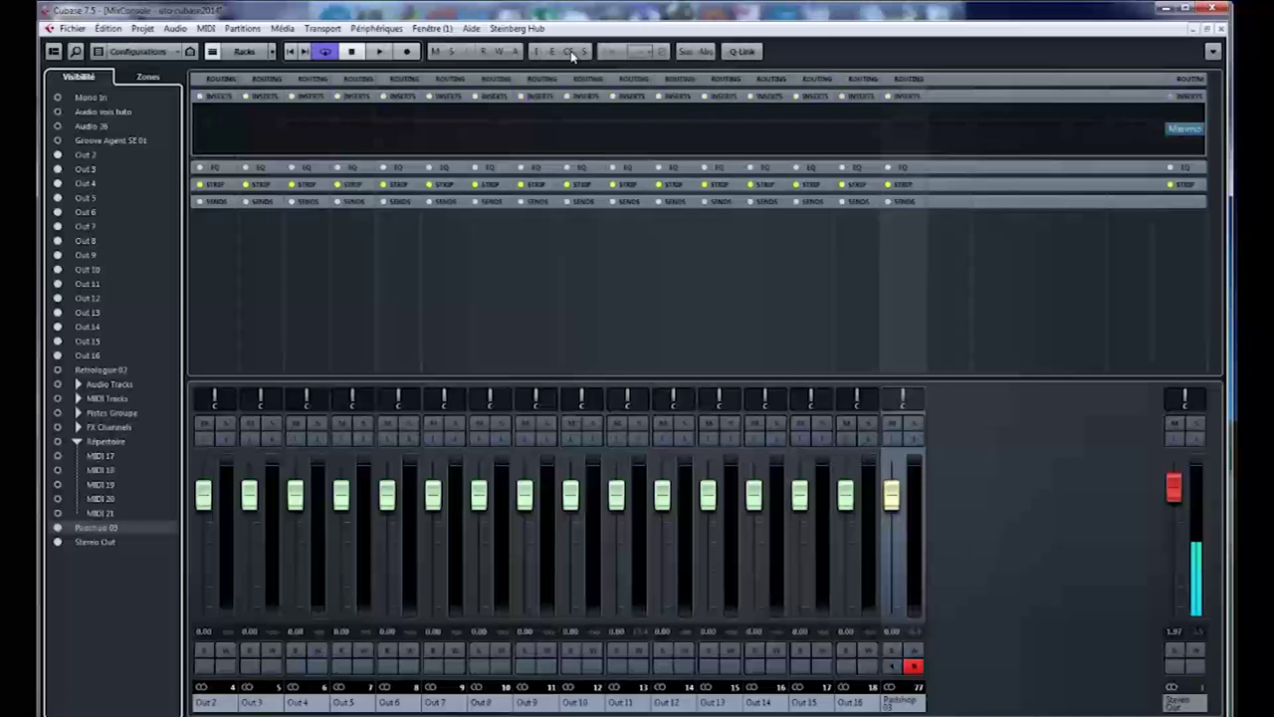
Expand the Strip rack and load the preset AM Acst Gtr Clean 5 Attack Pop on the Out 10 channel
{"action": "left_click", "coordinate": [587, 189]}
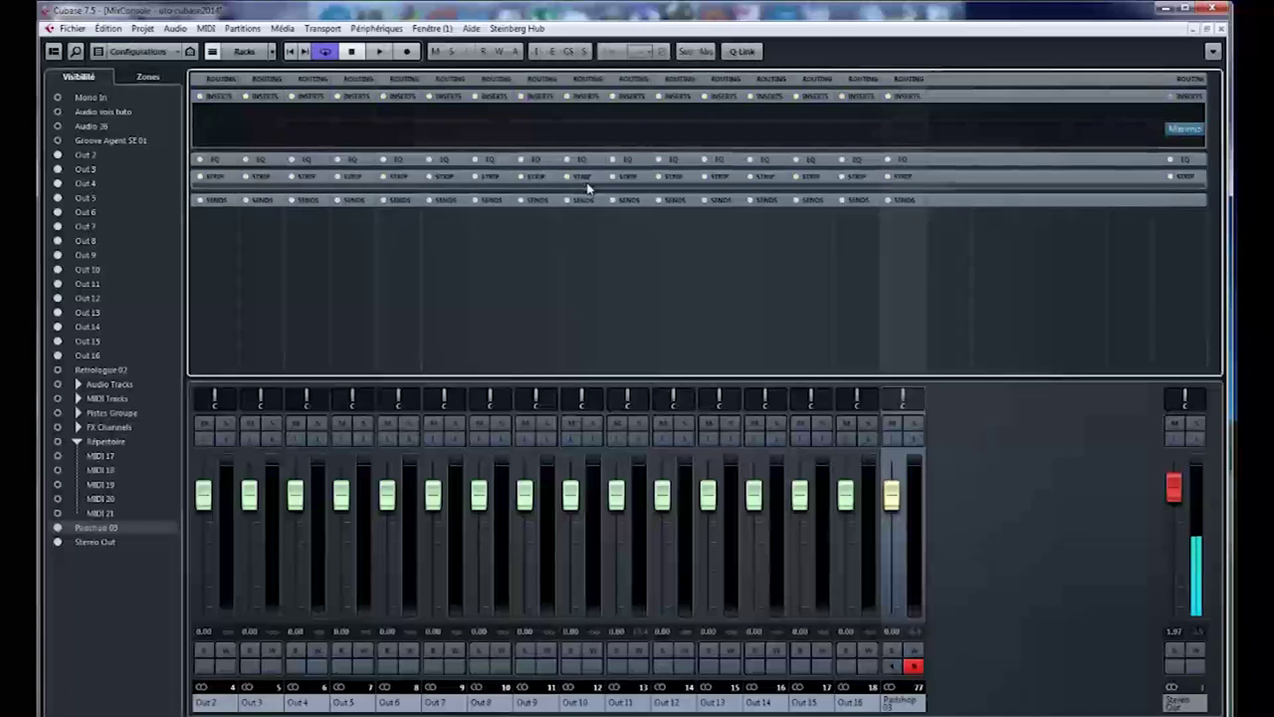
{"action": "left_click", "coordinate": [595, 136]}
{"action": "left_click", "coordinate": [615, 151]}
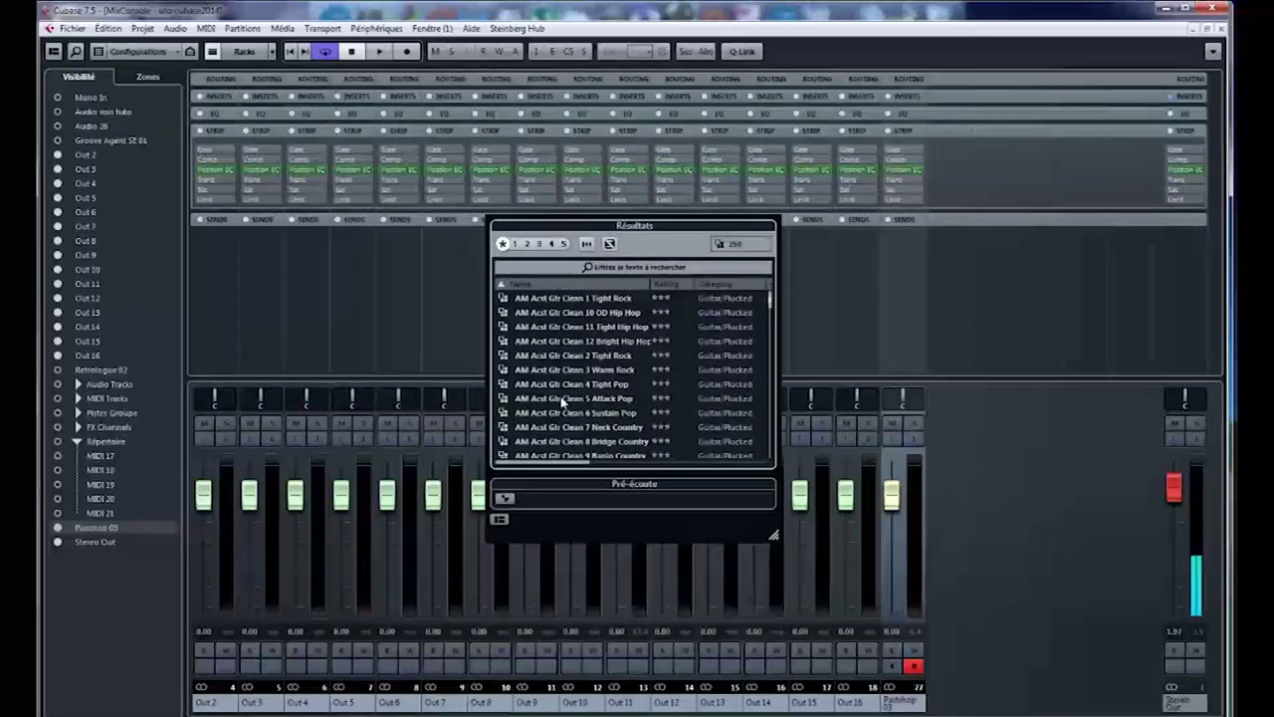
{"action": "double_click", "coordinate": [562, 400]}
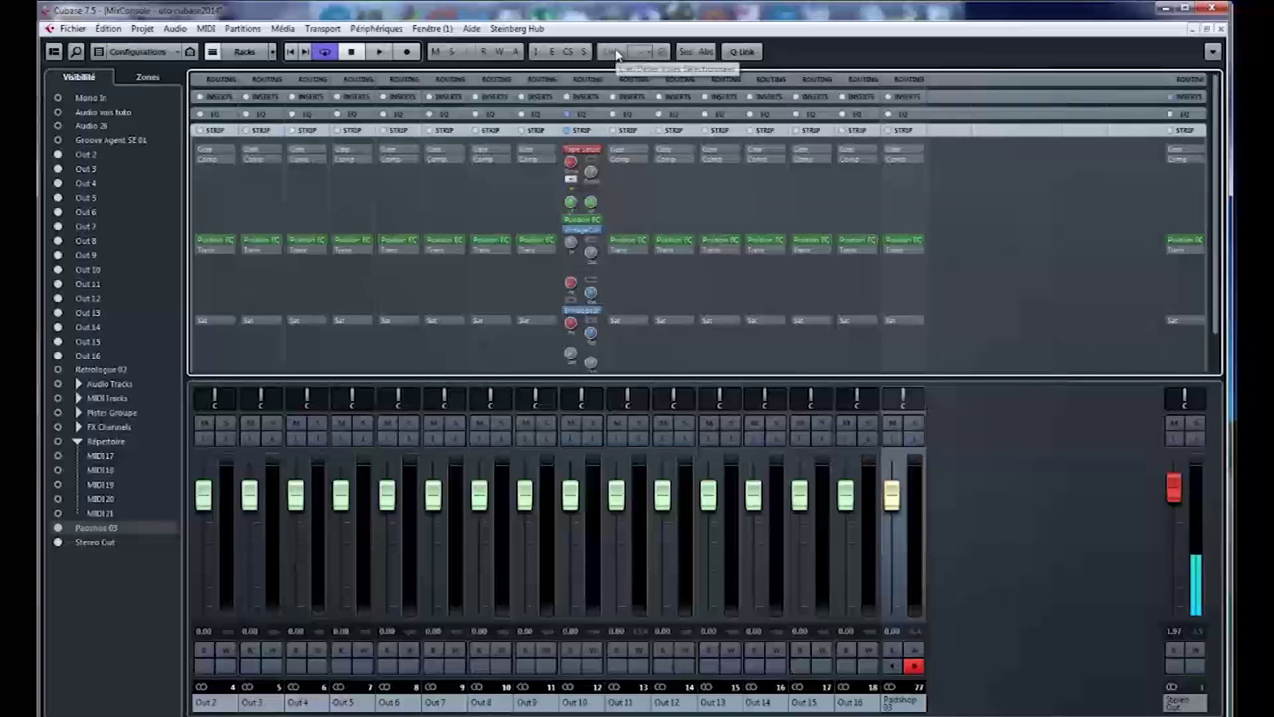
Create a MixConsole configuration named Config from the current layout
{"action": "left_click", "coordinate": [168, 53]}
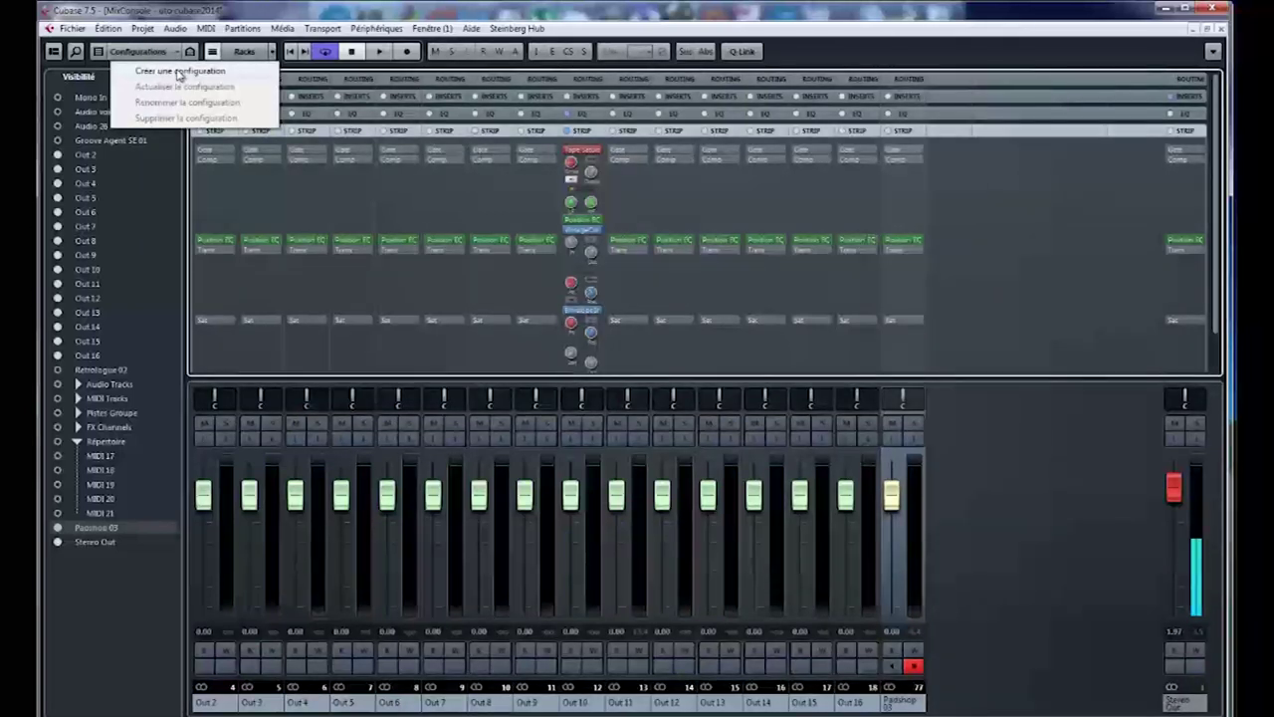
{"action": "left_click", "coordinate": [189, 51]}
{"action": "left_click", "coordinate": [171, 52]}
{"action": "left_click", "coordinate": [171, 55]}
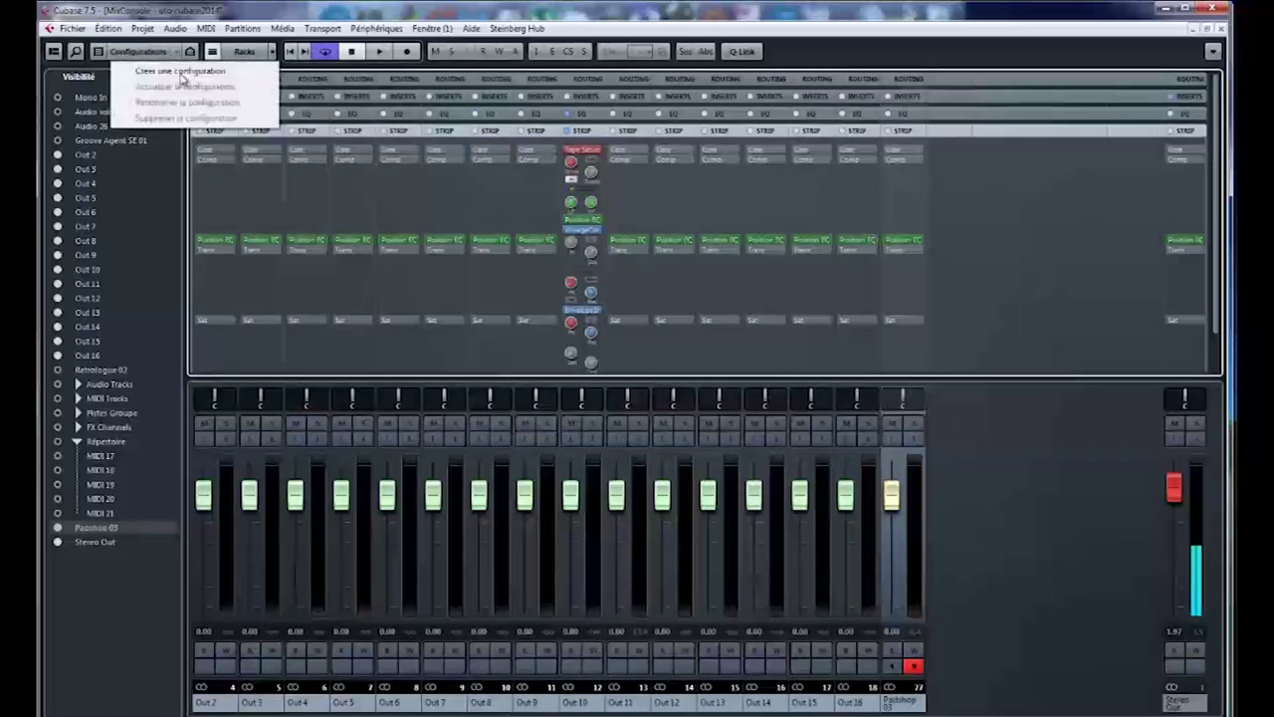
{"action": "left_click", "coordinate": [181, 70]}
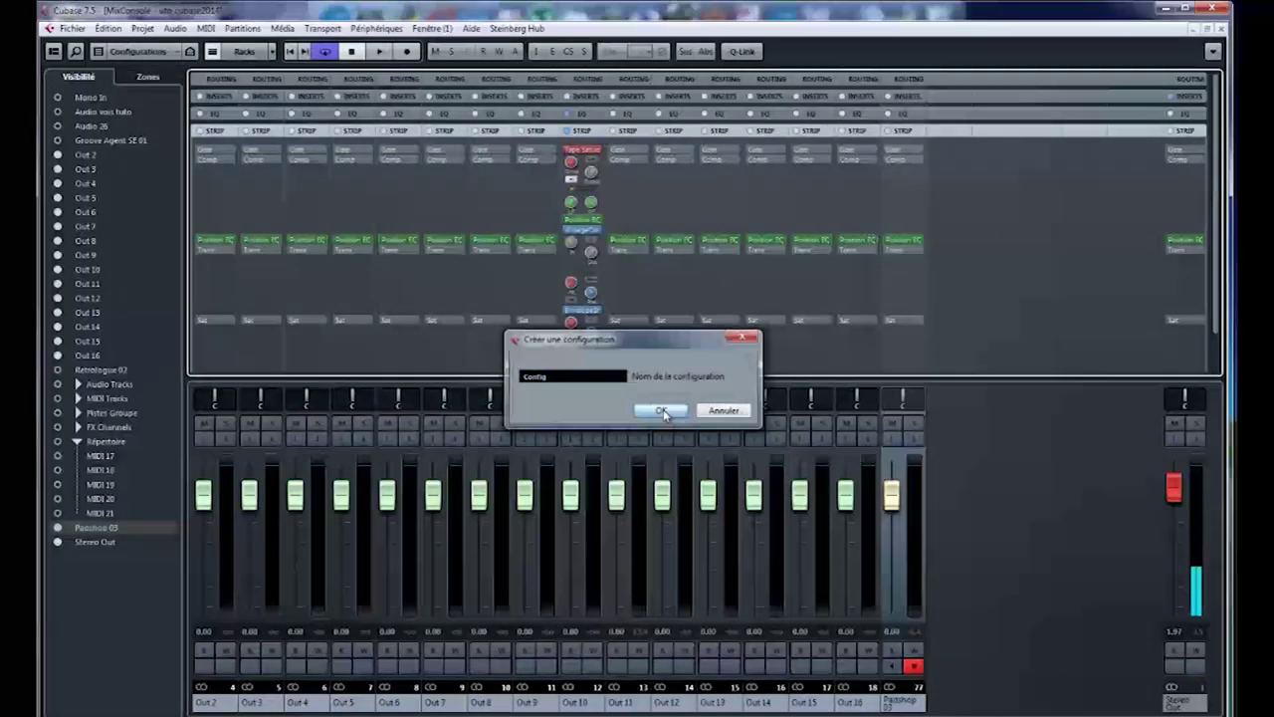
{"action": "left_click", "coordinate": [661, 409]}
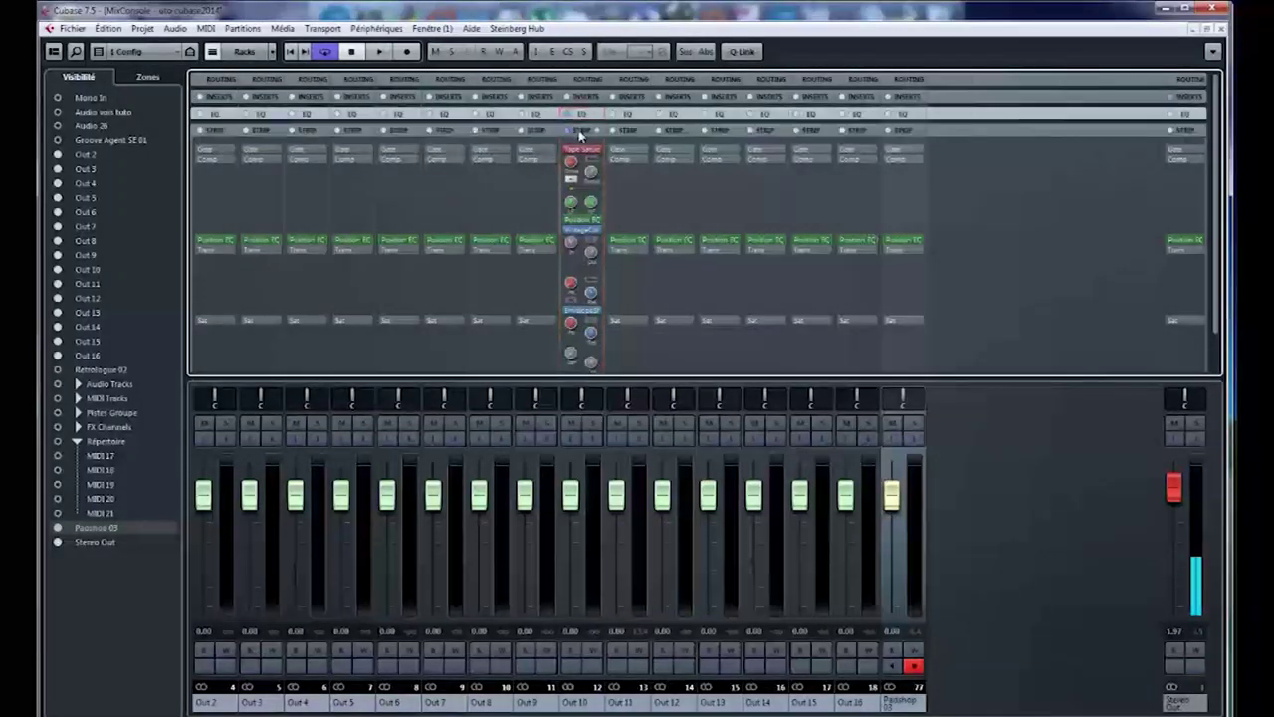
Collapse the Strip rack, and change the MixConsole layout to hide the channel racks and show the meter bridge and channel overview
{"action": "left_click", "coordinate": [570, 121]}
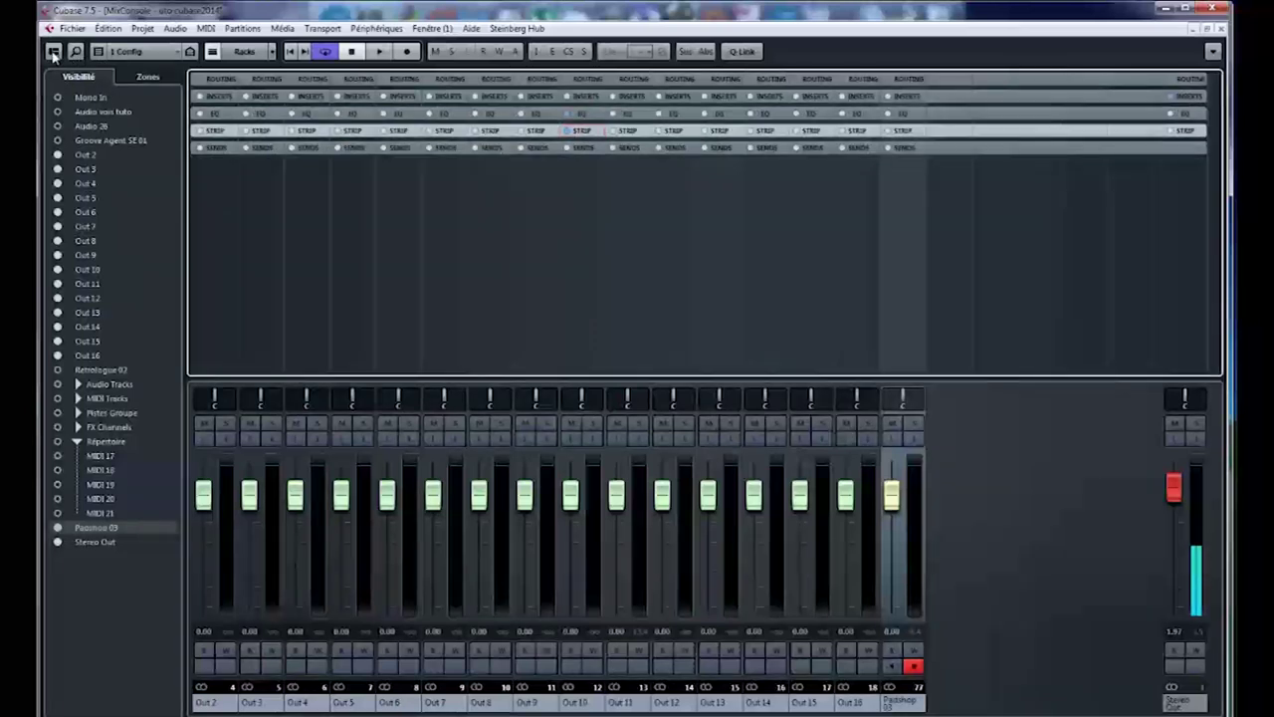
{"action": "left_click", "coordinate": [53, 51]}
{"action": "left_click", "coordinate": [142, 130]}
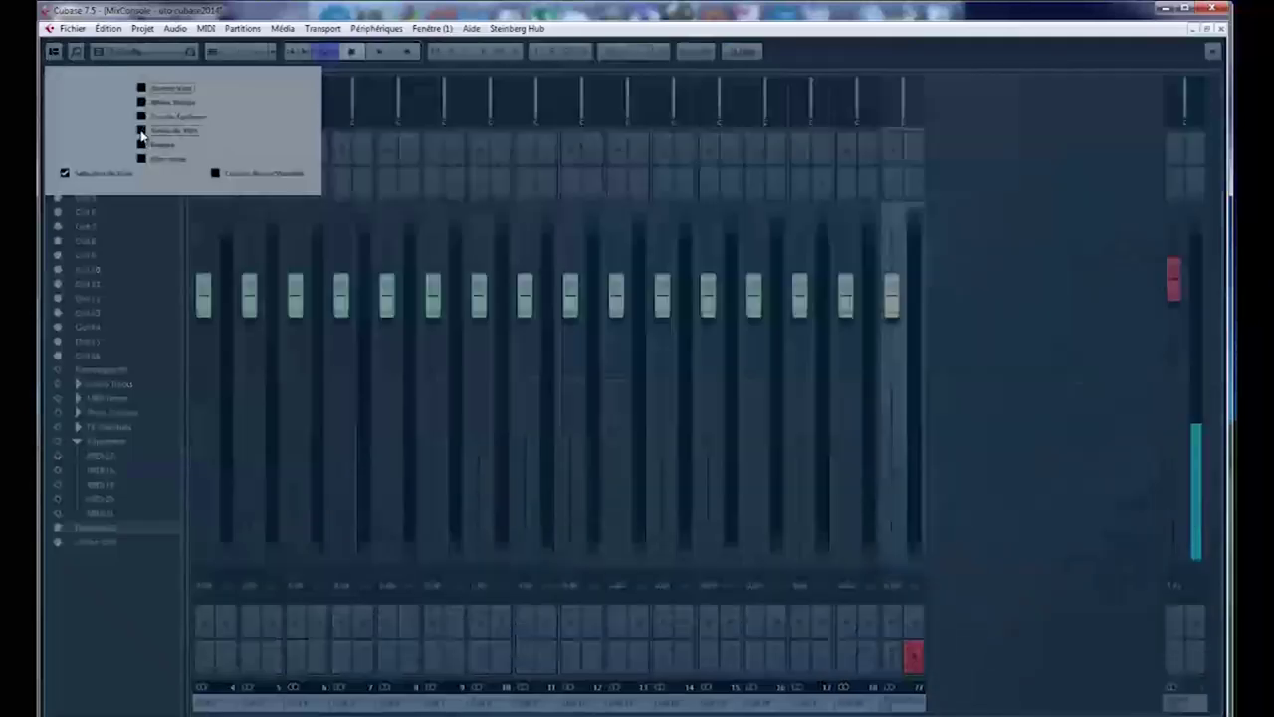
{"action": "left_click", "coordinate": [142, 102]}
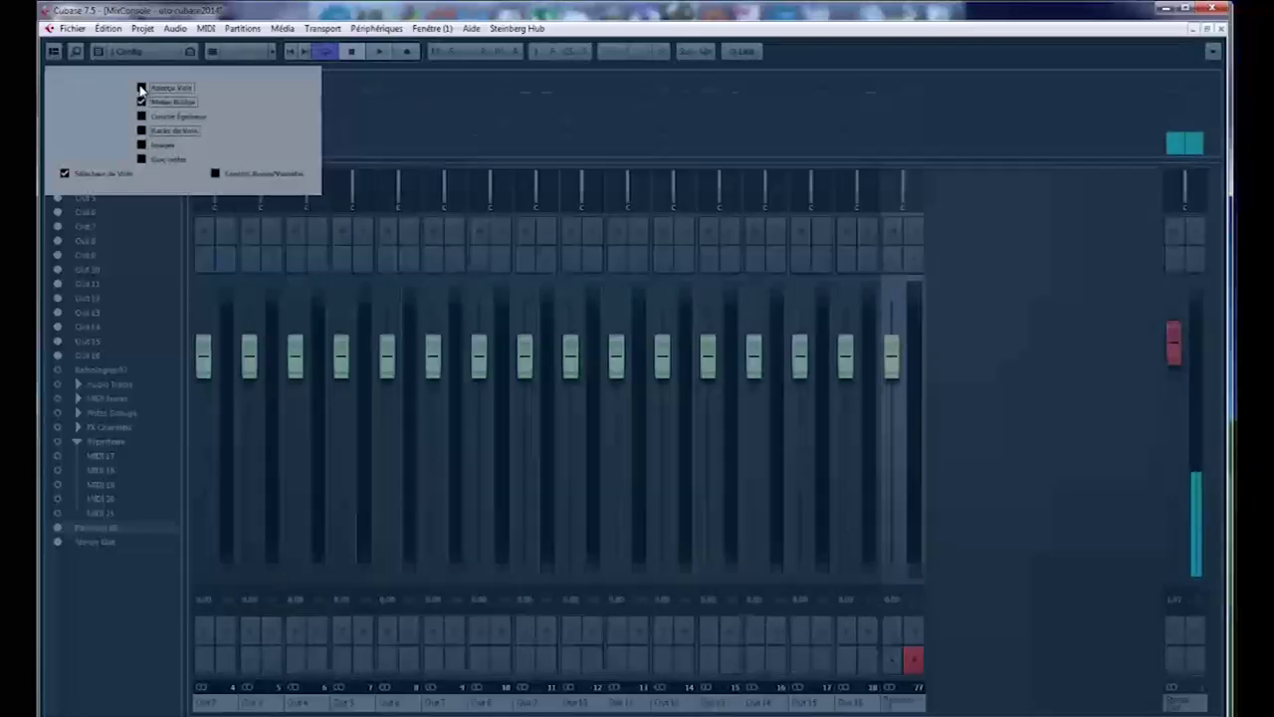
{"action": "left_click", "coordinate": [141, 88]}
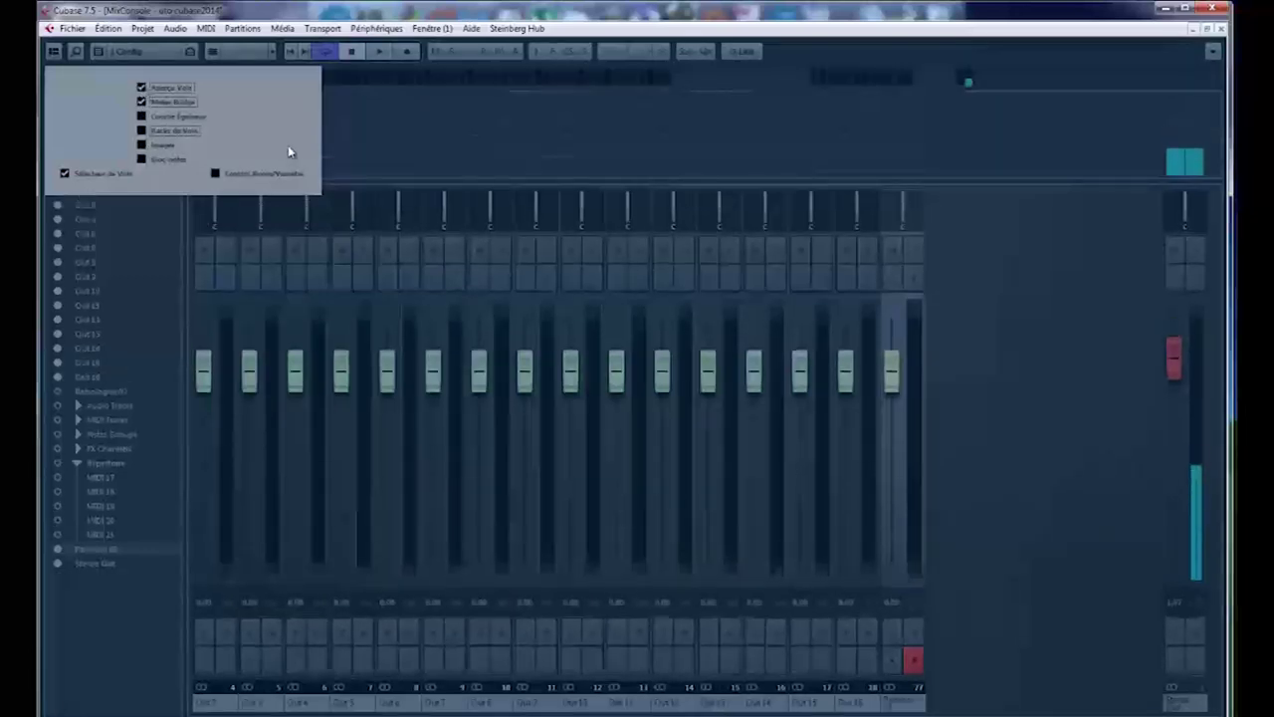
{"action": "left_click", "coordinate": [341, 171]}
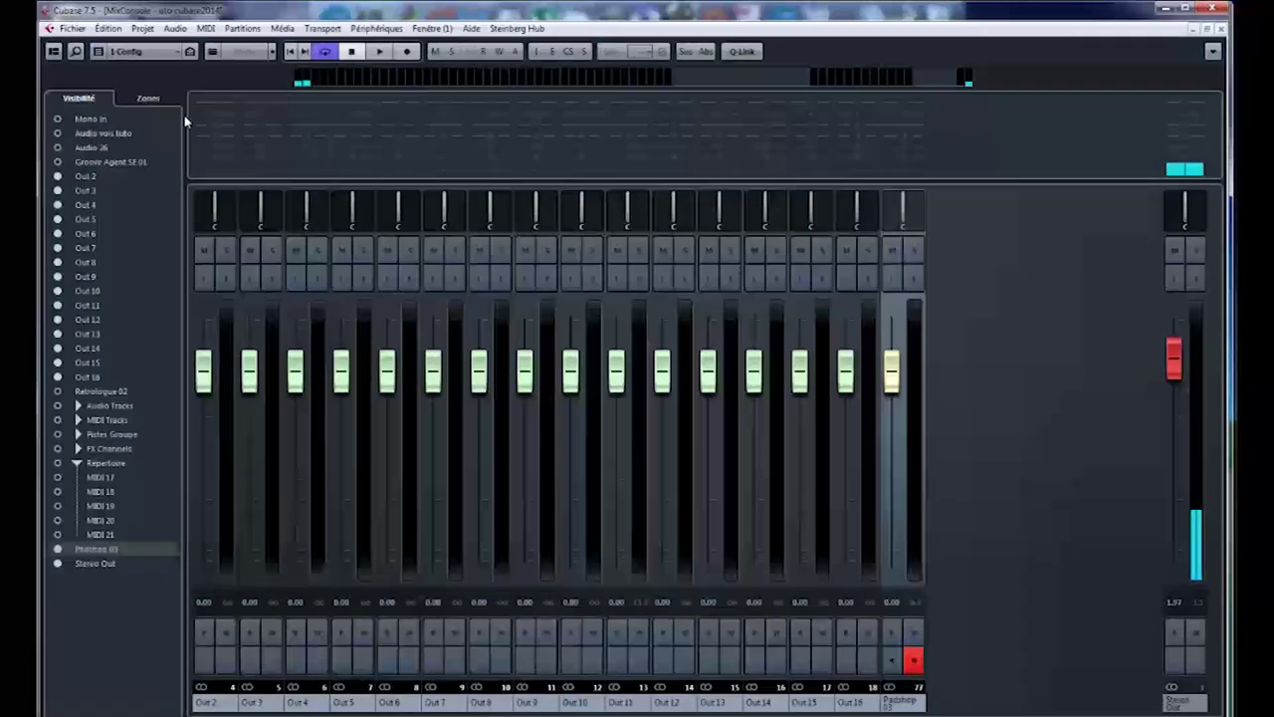
Create a second MixConsole configuration named Config2
{"action": "left_click", "coordinate": [179, 52]}
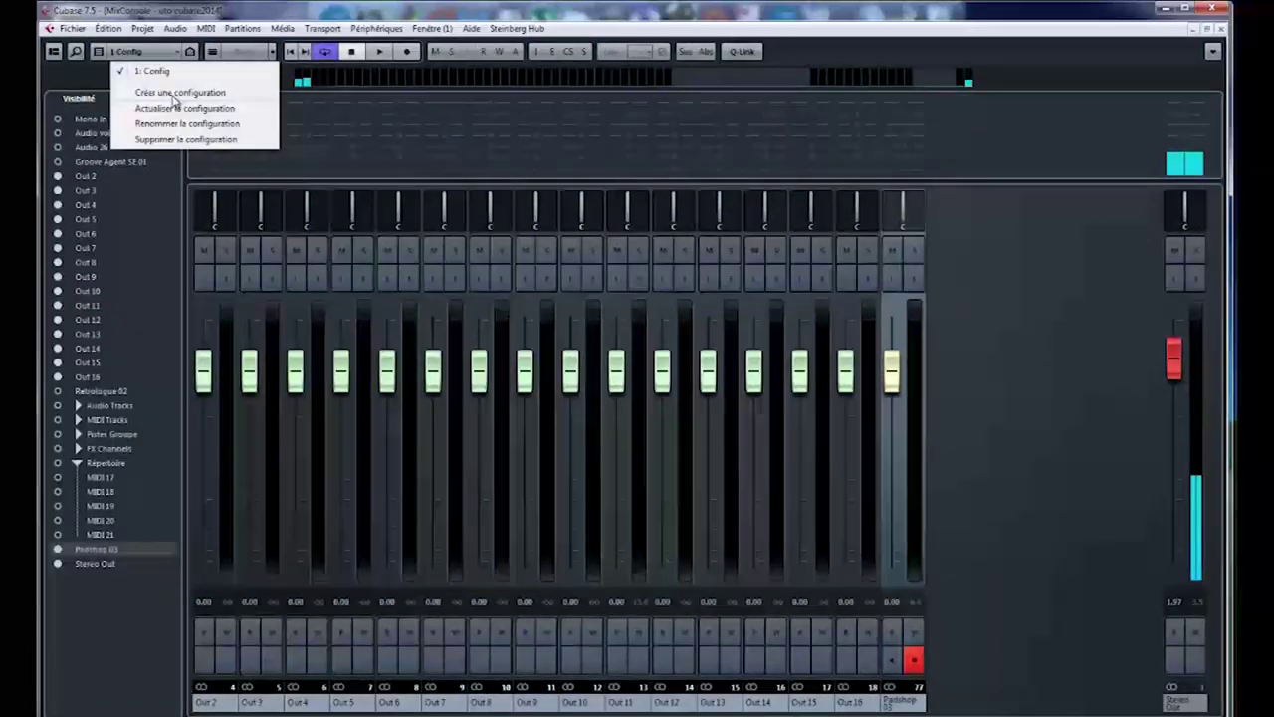
{"action": "left_click", "coordinate": [175, 92]}
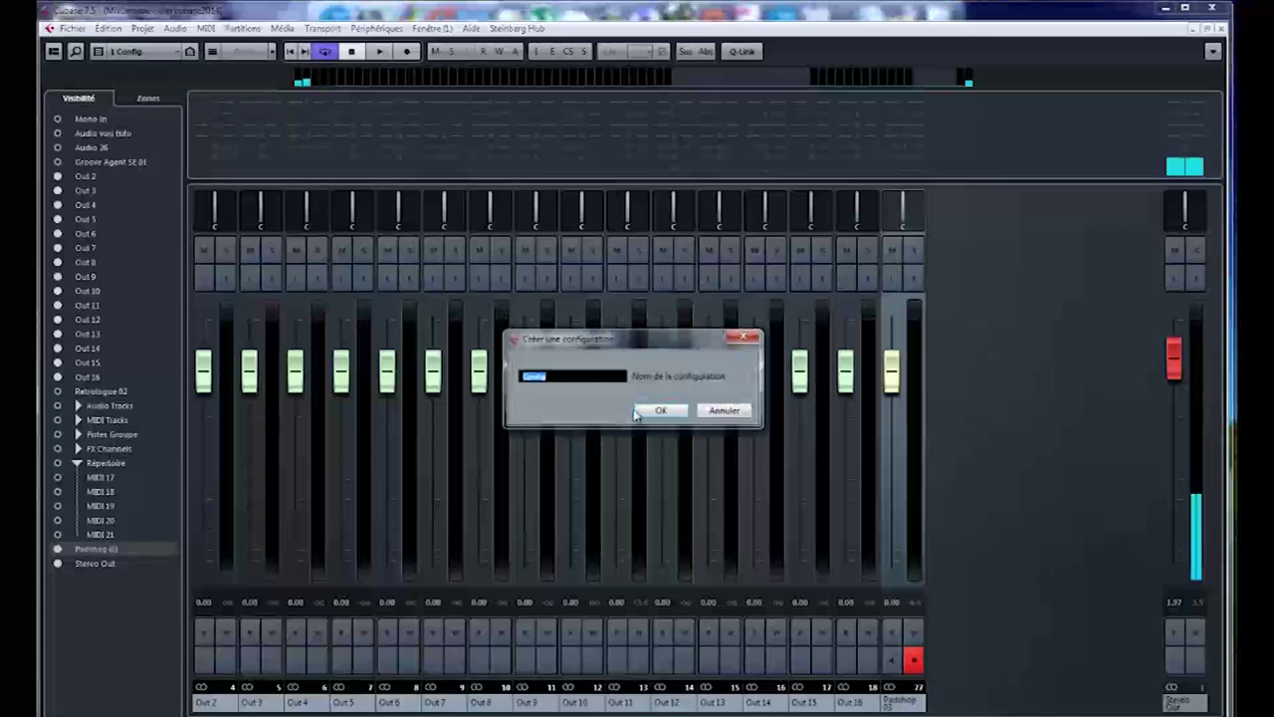
{"action": "left_click", "coordinate": [556, 377]}
{"action": "type", "text": "2"}
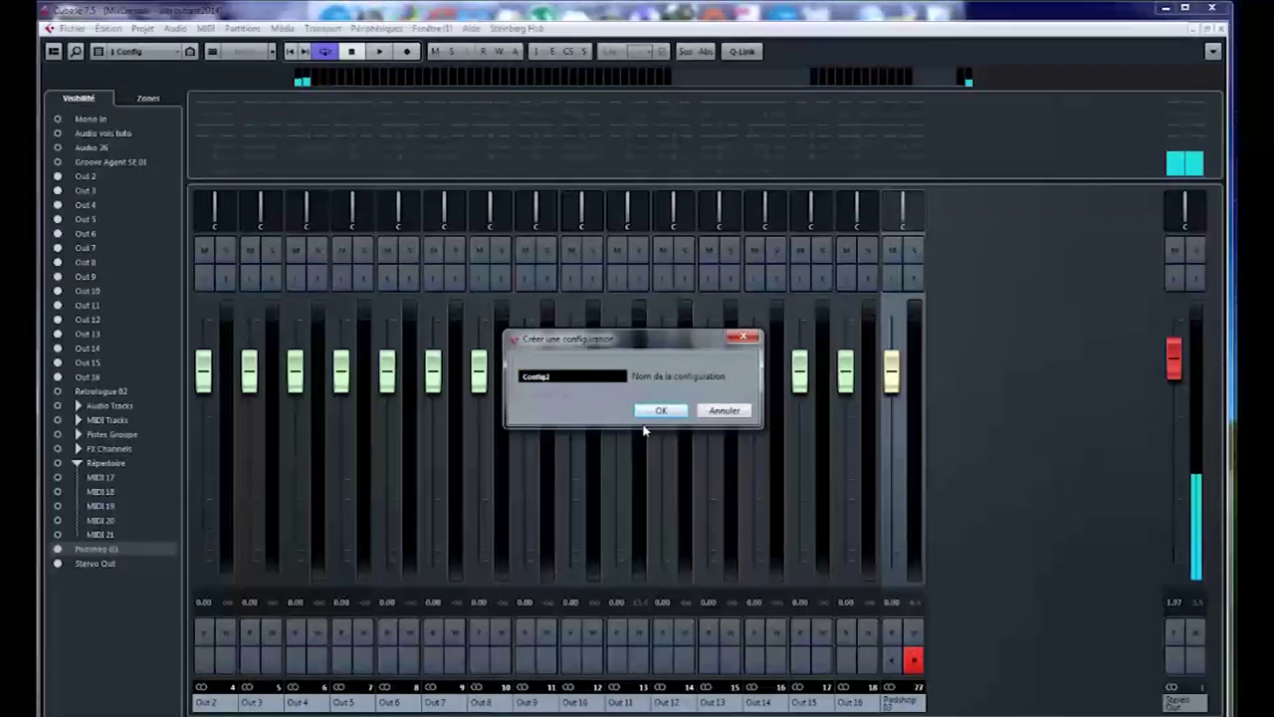
{"action": "left_click", "coordinate": [665, 412]}
Set the MixConsole layout to show the channel racks, EQ curves, images and channel selector, with the meter bridge and channel overview hidden
{"action": "left_click", "coordinate": [53, 51]}
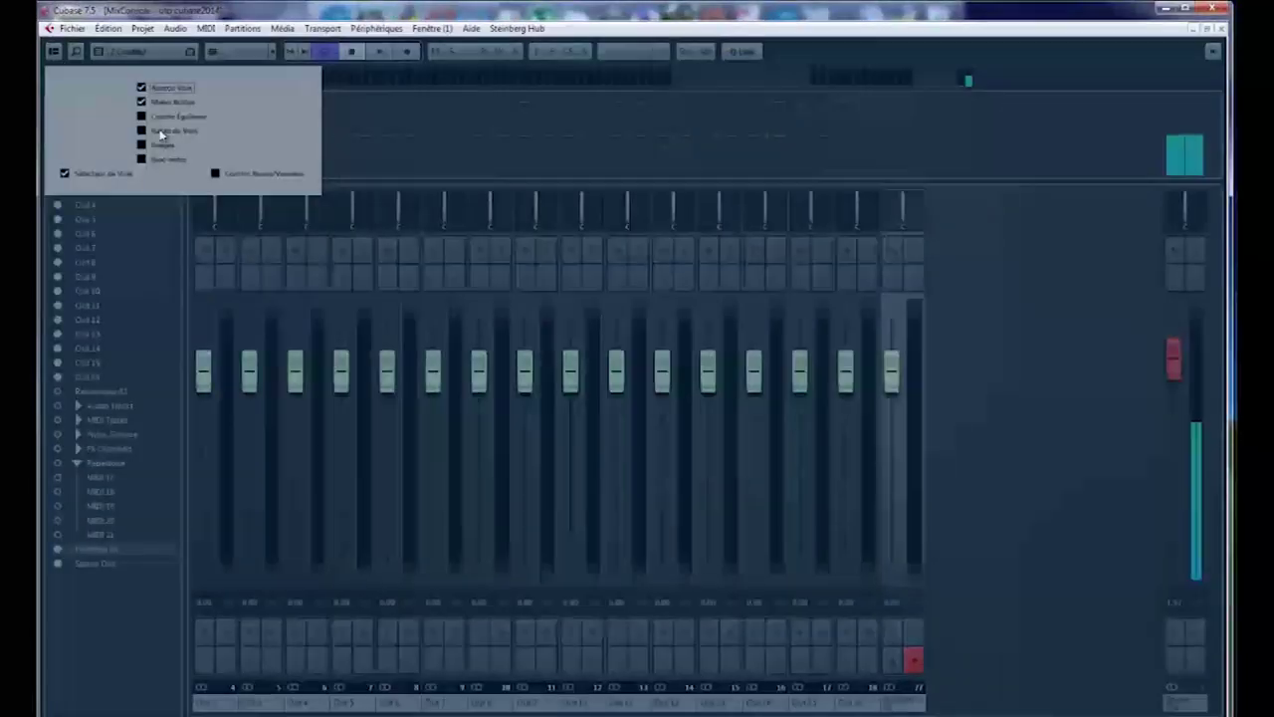
{"action": "left_click", "coordinate": [143, 131]}
{"action": "left_click", "coordinate": [141, 117]}
{"action": "left_click", "coordinate": [142, 101]}
{"action": "left_click", "coordinate": [142, 87]}
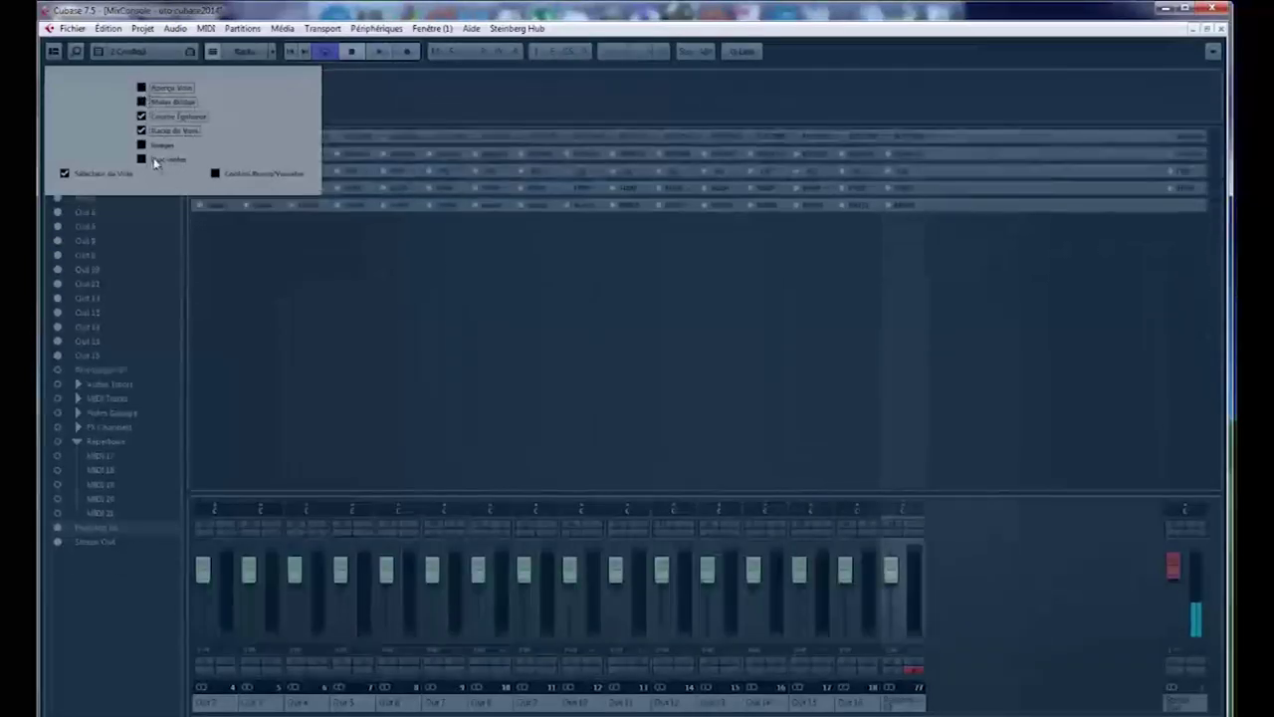
{"action": "left_click", "coordinate": [143, 145]}
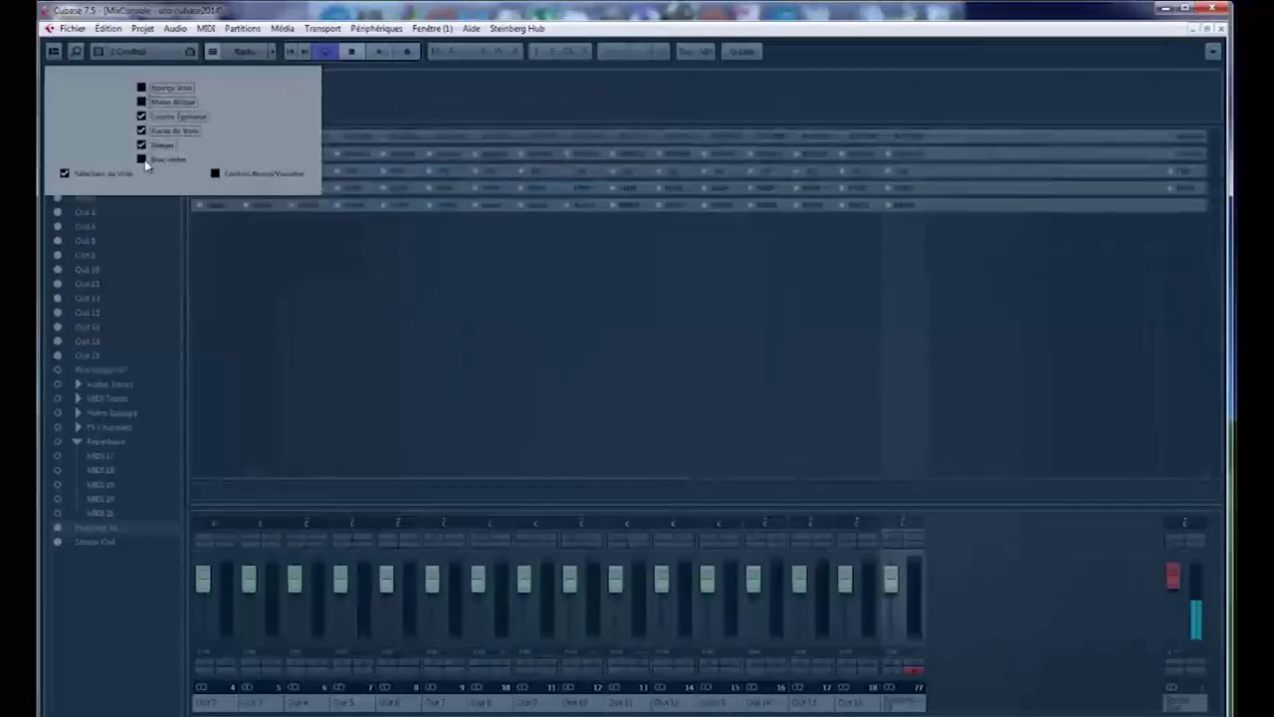
{"action": "left_click", "coordinate": [65, 174]}
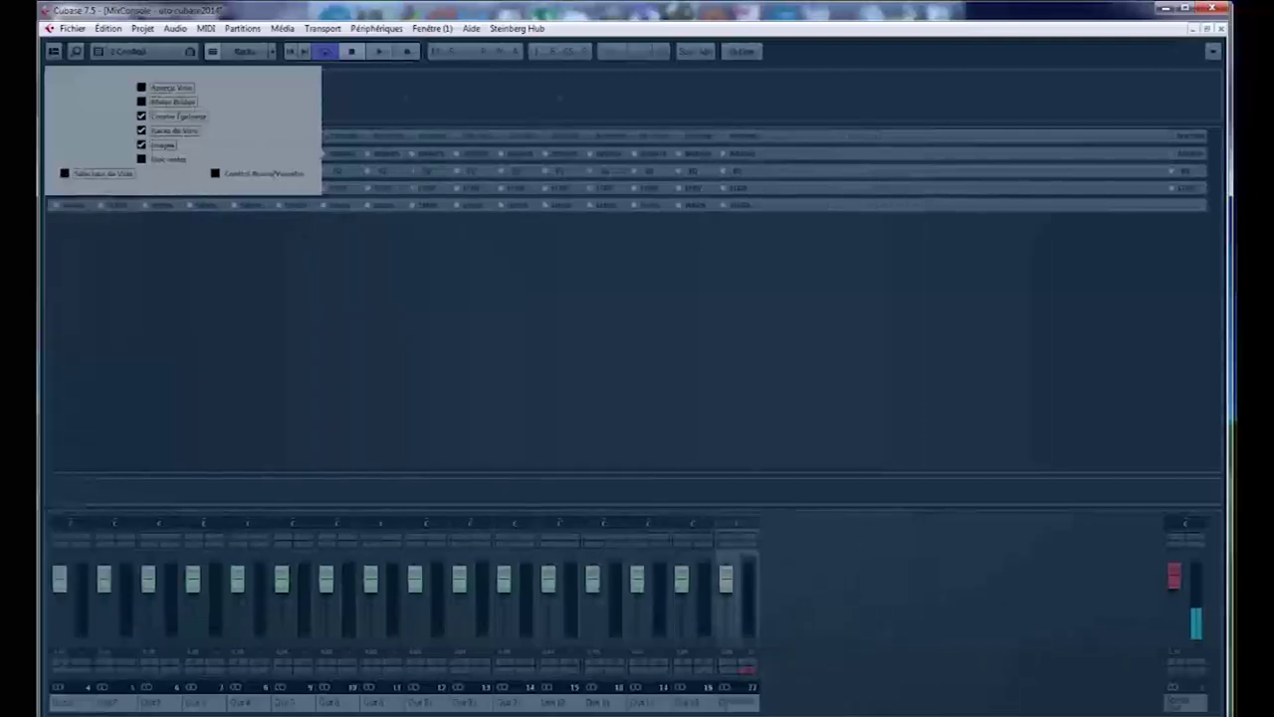
{"action": "left_click", "coordinate": [65, 173]}
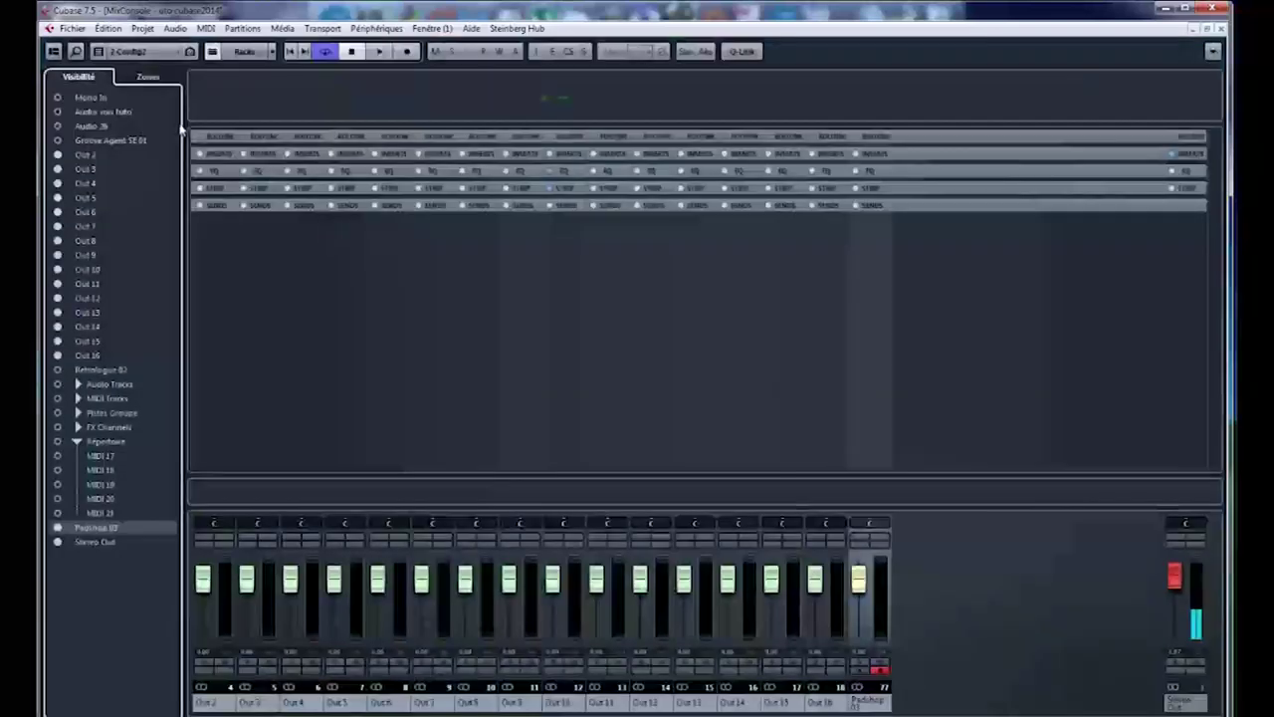
Recall the MixConsole configuration Config and switch back to Config2
{"action": "left_click", "coordinate": [171, 58]}
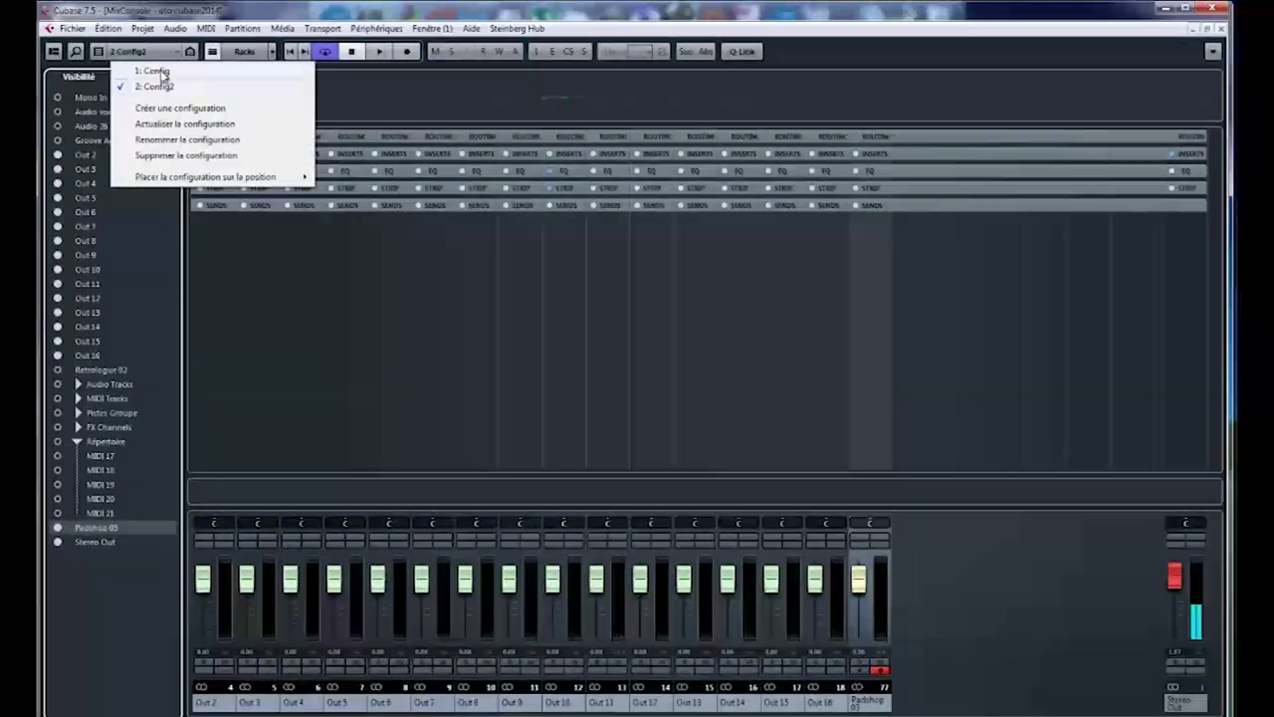
{"action": "left_click", "coordinate": [164, 72]}
{"action": "left_click", "coordinate": [176, 52]}
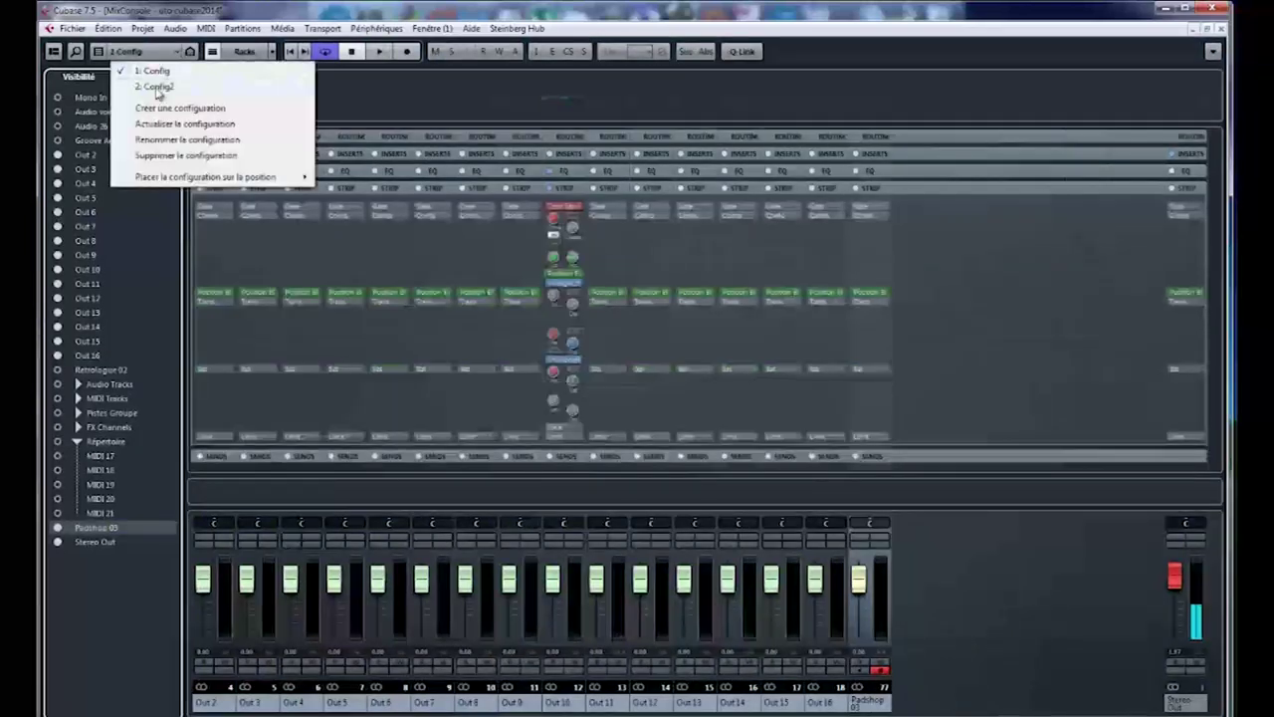
{"action": "left_click", "coordinate": [159, 91]}
Show all channels in the MixConsole and look at the filter for channel types
{"action": "left_click", "coordinate": [190, 53]}
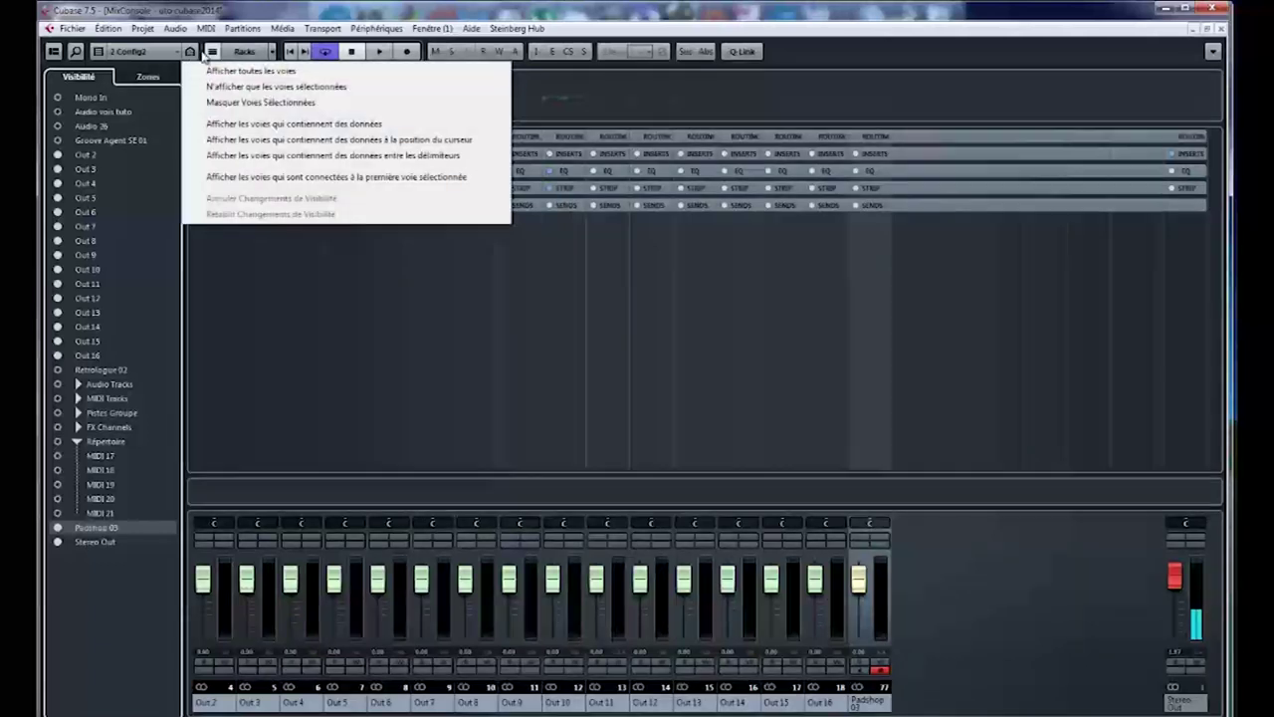
{"action": "left_click", "coordinate": [242, 73]}
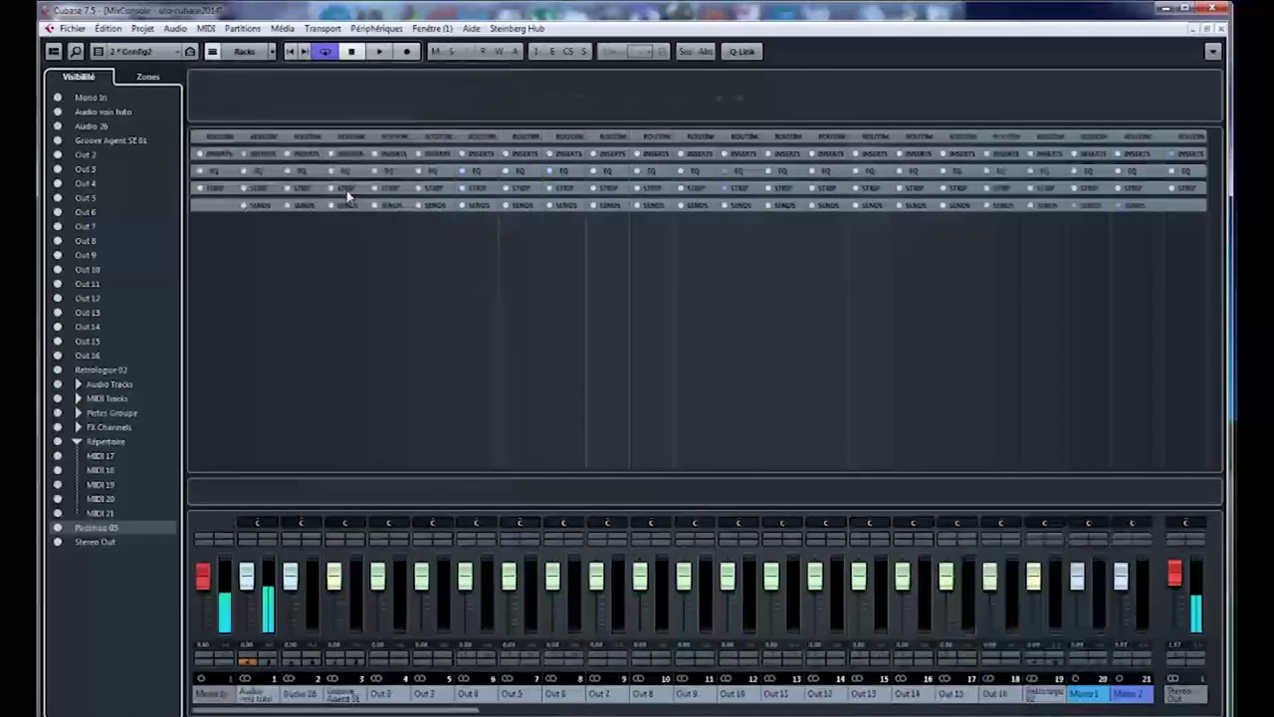
{"action": "left_click", "coordinate": [96, 53]}
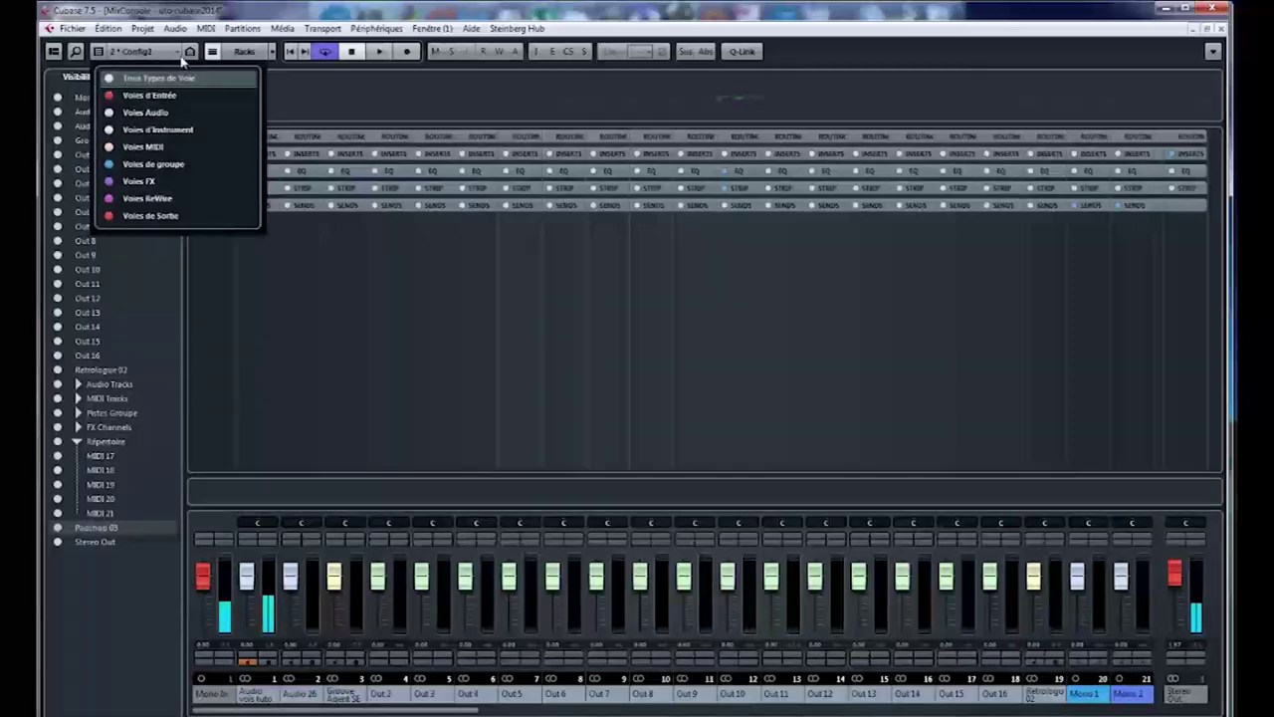
{"action": "left_click", "coordinate": [191, 54]}
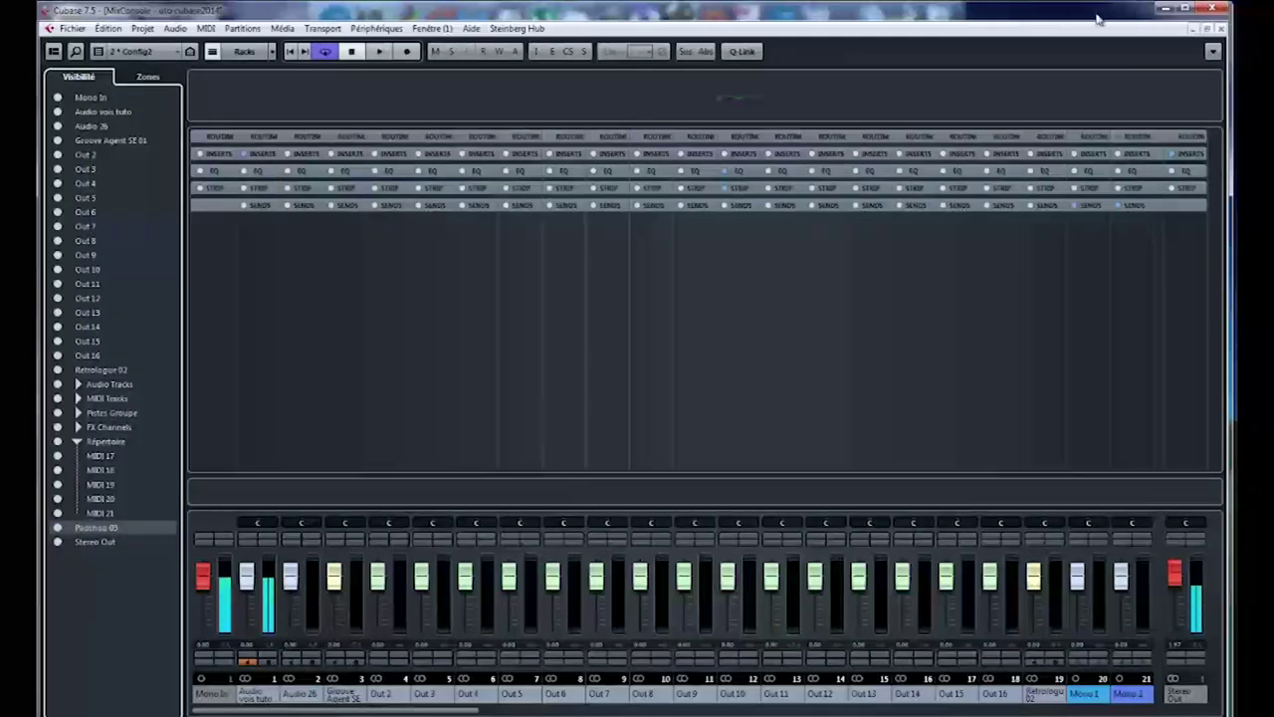
Close the MixConsole and the project without saving the changes
{"action": "left_click_drag", "start_coordinate": [1099, 13], "coordinate": [1097, 13]}
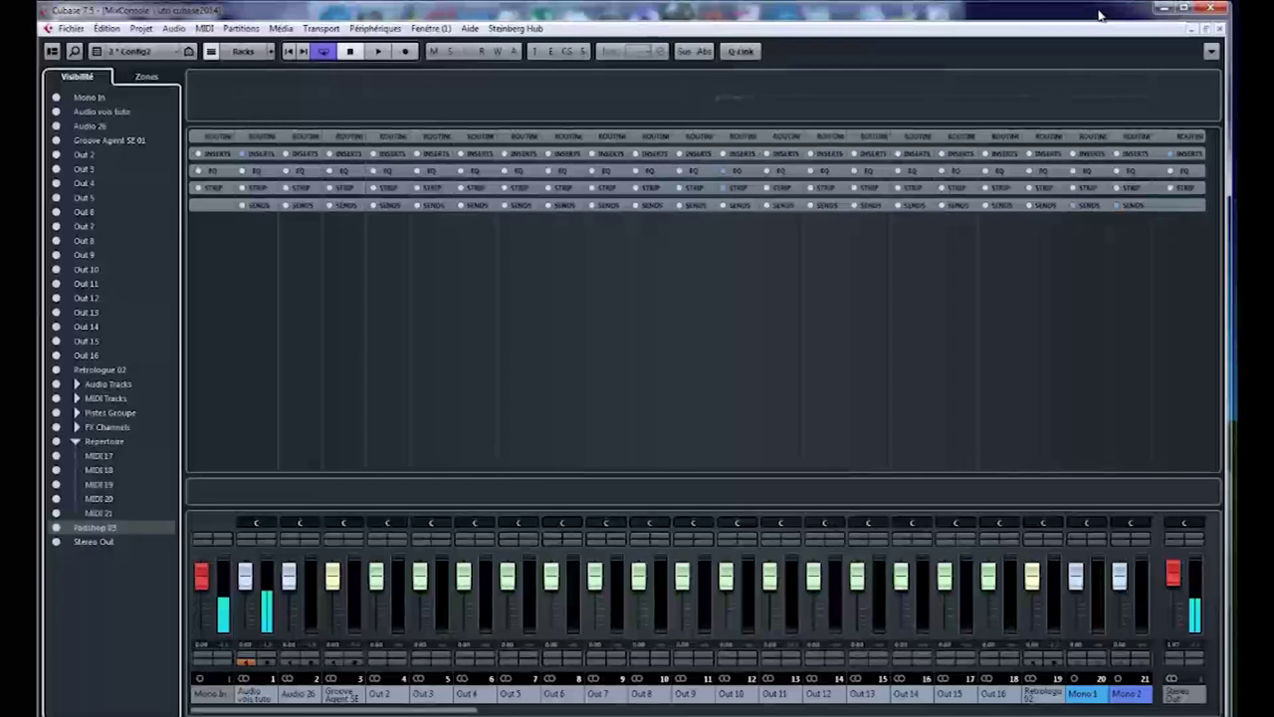
{"action": "left_click", "coordinate": [1210, 8]}
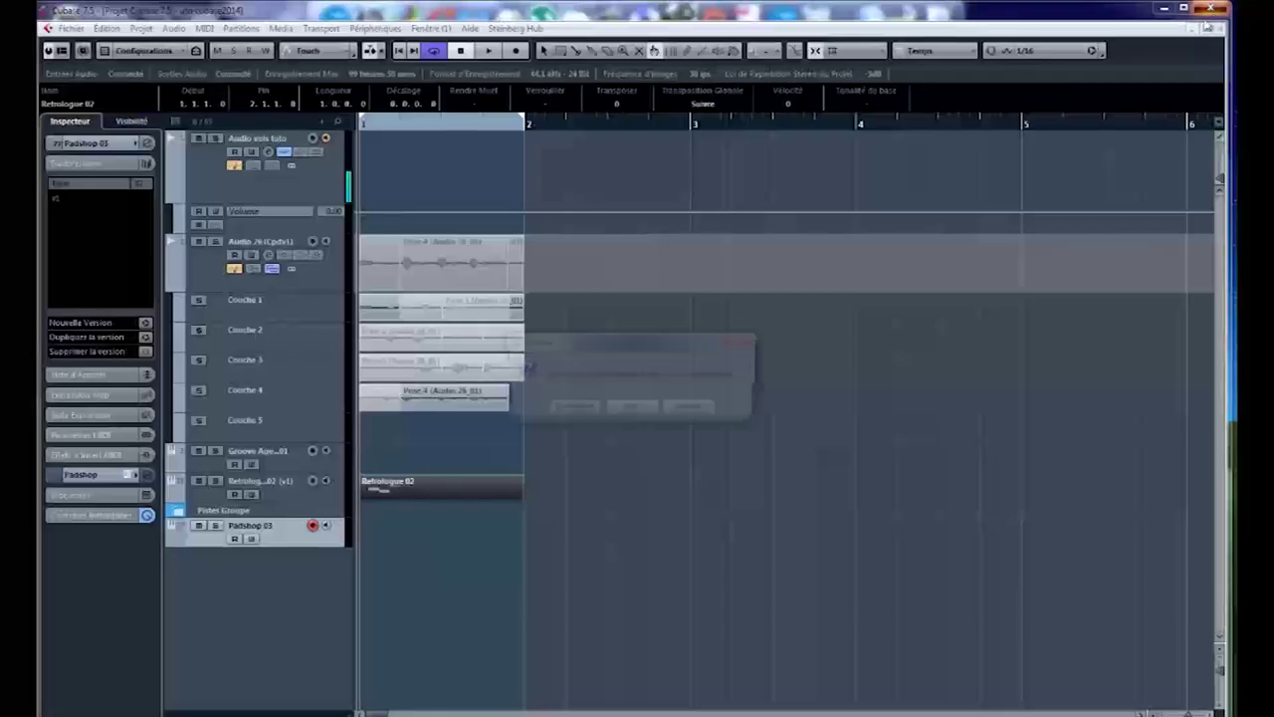
{"action": "left_click", "coordinate": [642, 409]}
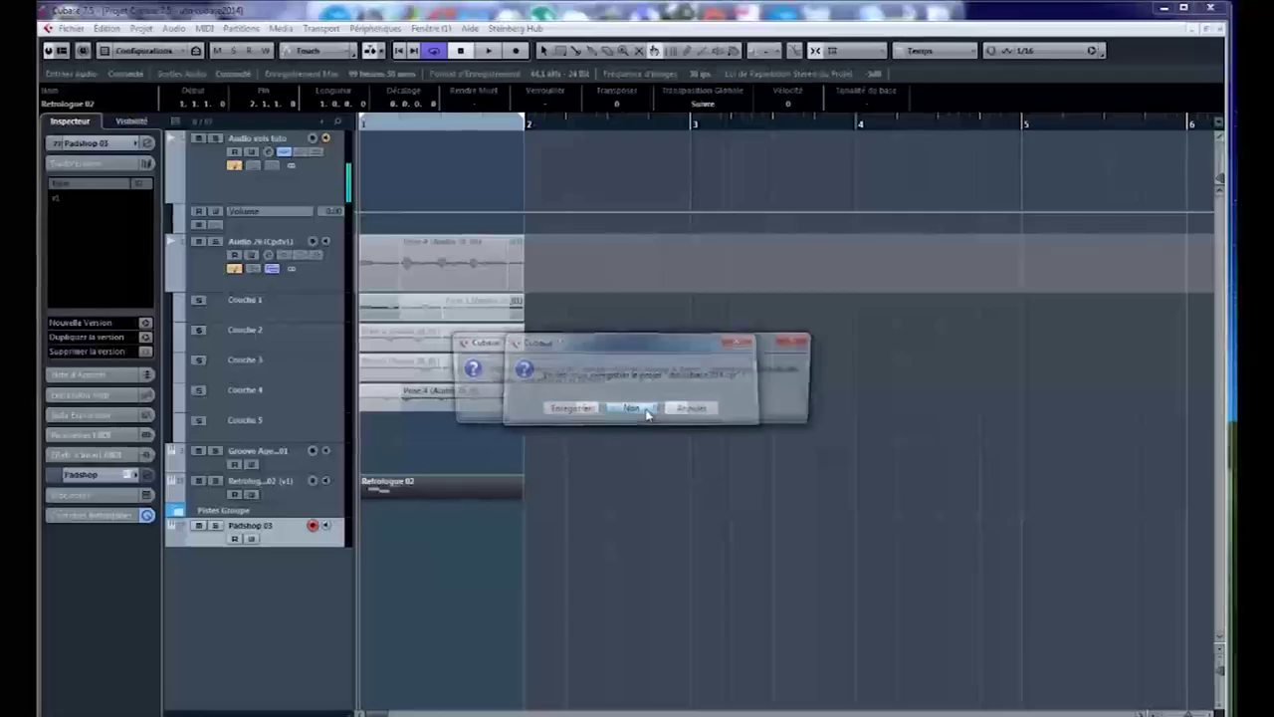